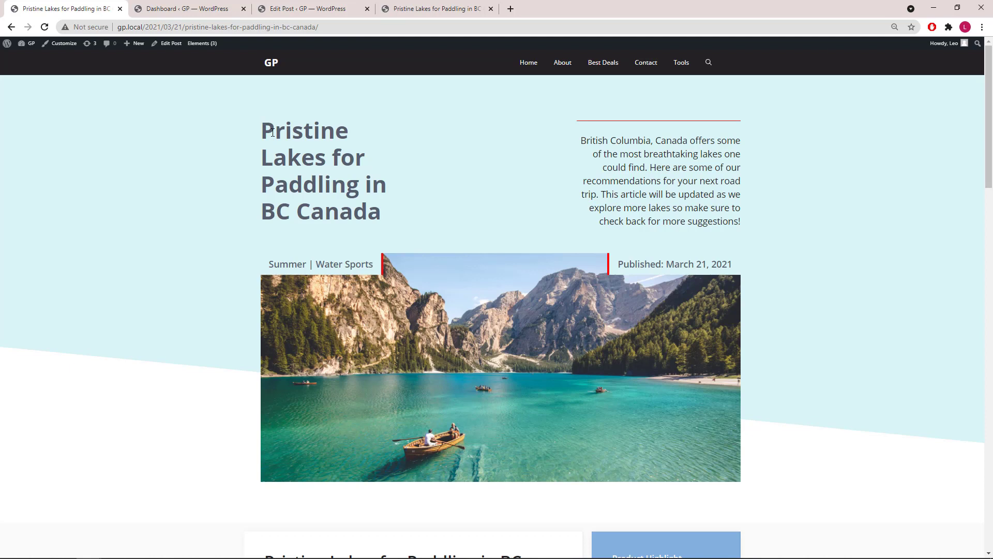
Step: Highlight the hero's post title and intro paragraph on the live post page
{"action": "left_click_drag", "start_coordinate": [272, 132], "coordinate": [389, 221]}
{"action": "left_click", "coordinate": [389, 220]}
{"action": "left_click_drag", "start_coordinate": [581, 142], "coordinate": [749, 222]}
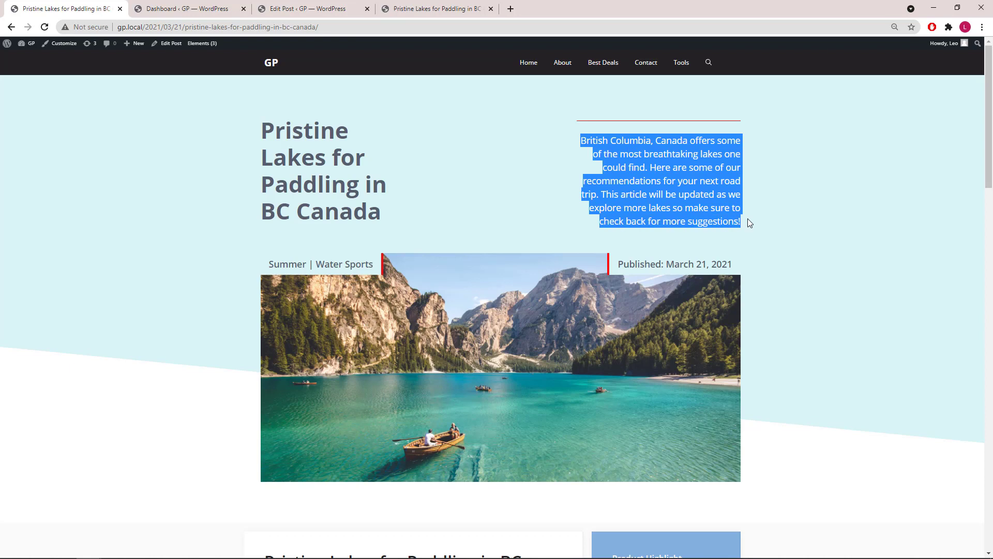
{"action": "left_click", "coordinate": [663, 226]}
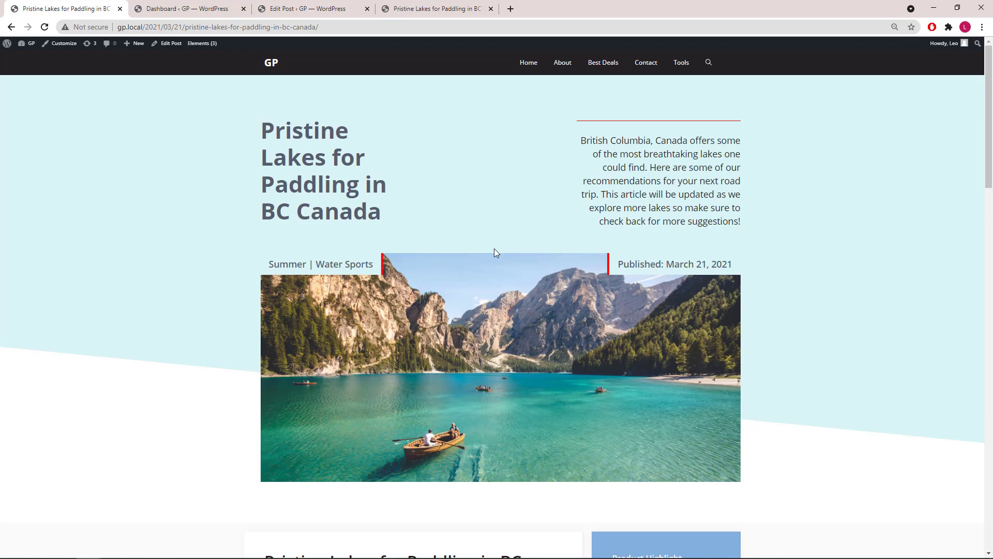
Step: Open the Plugins list, check the page-hero-intro custom field value in the post editor, then return to Plugins
{"action": "left_click", "coordinate": [192, 10]}
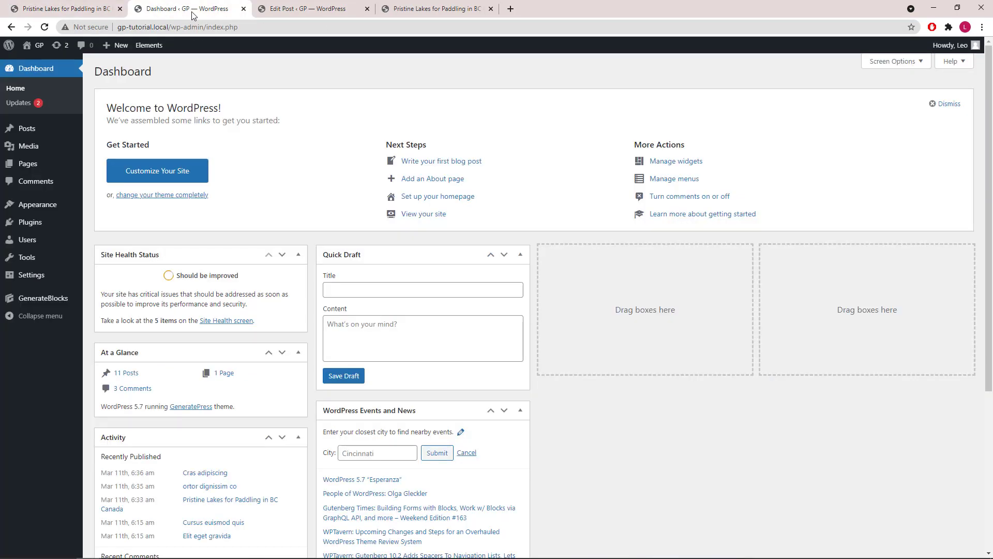
{"action": "left_click", "coordinate": [52, 223]}
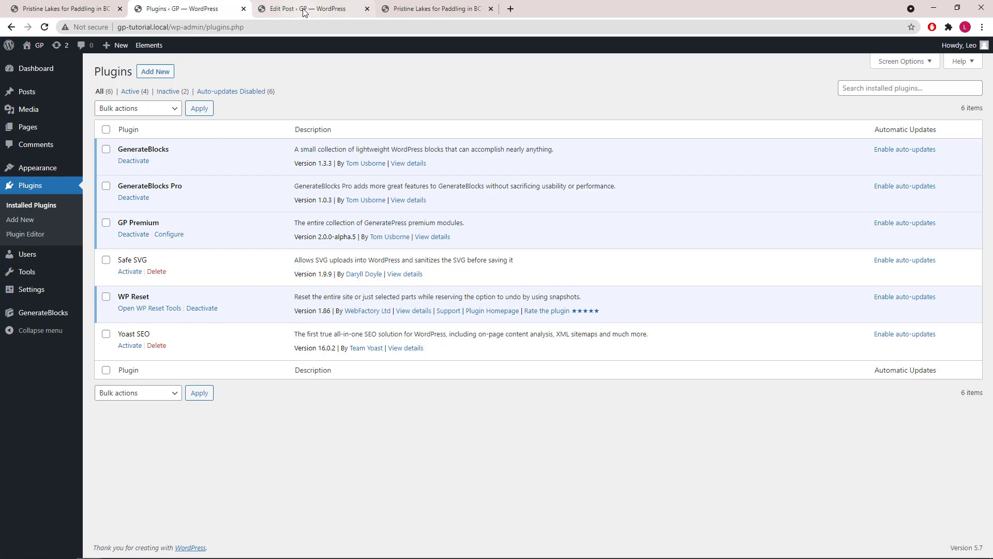
{"action": "left_click", "coordinate": [261, 10]}
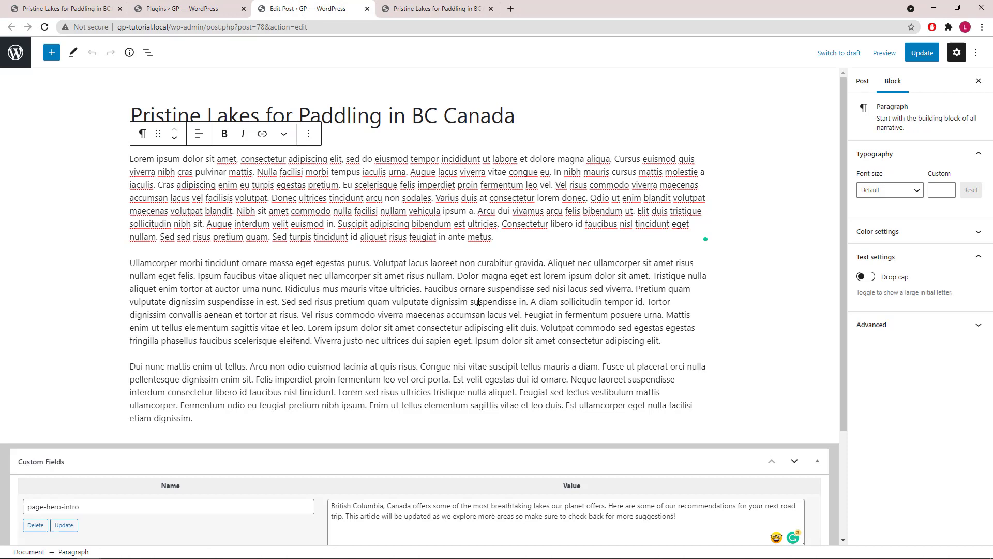
{"action": "scroll", "coordinate": [478, 301], "scroll_direction": "down", "scroll_amount": 2}
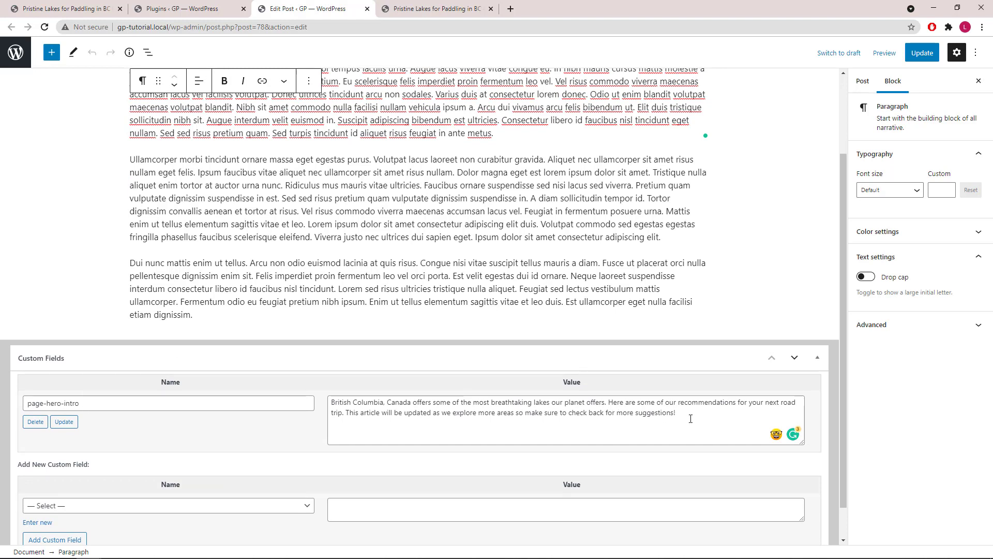
{"action": "left_click_drag", "start_coordinate": [691, 419], "coordinate": [331, 403]}
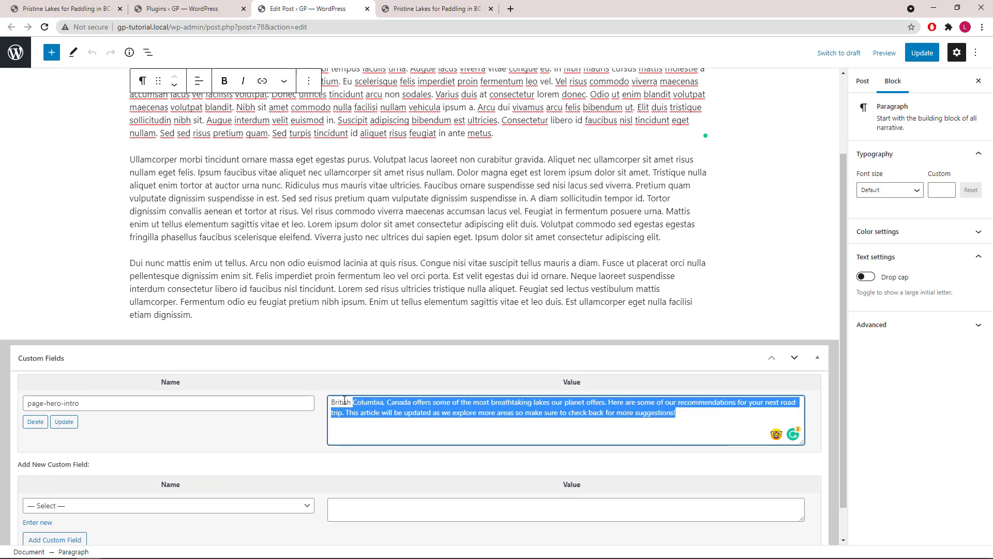
{"action": "left_click", "coordinate": [687, 416]}
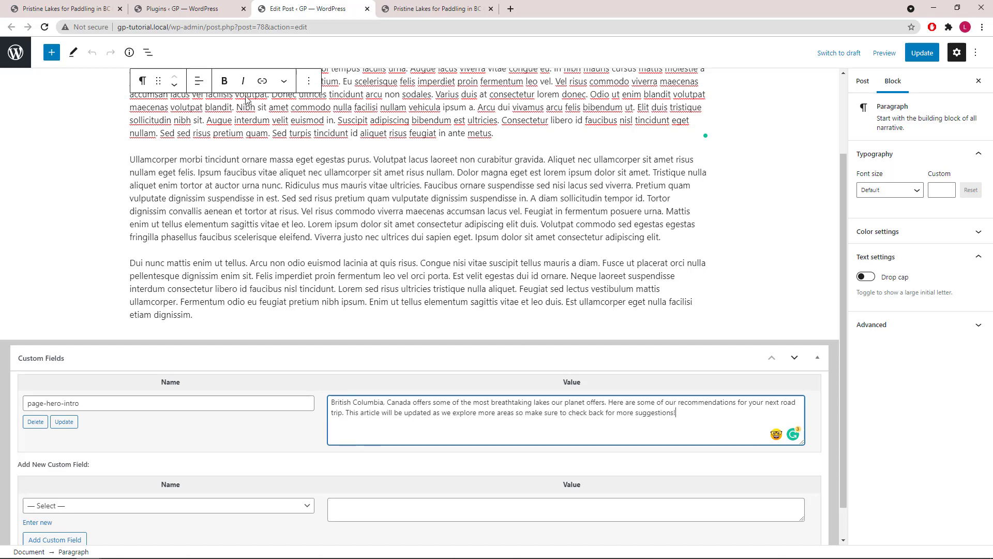
{"action": "left_click", "coordinate": [191, 9]}
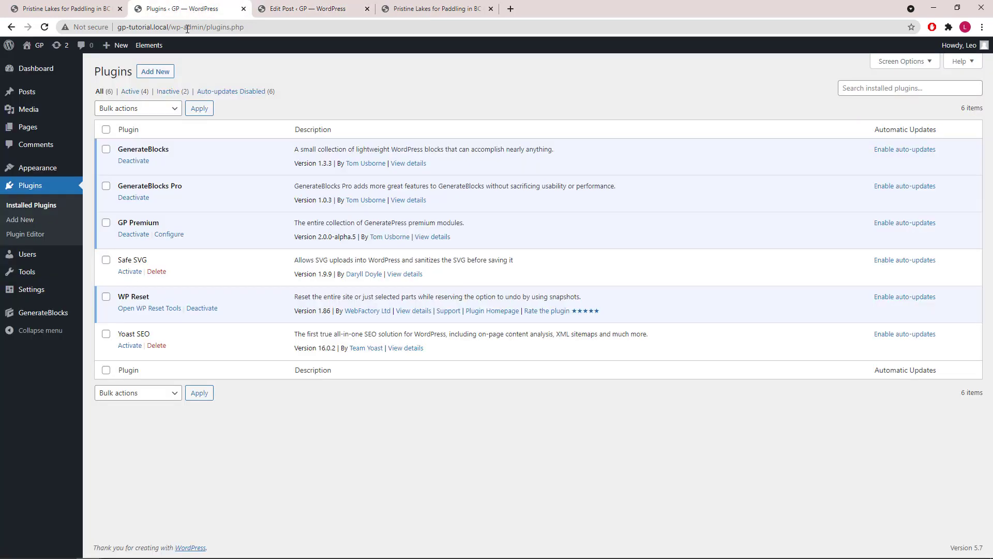
Step: Create a new Block element under Appearance > Elements
{"action": "left_click", "coordinate": [151, 48]}
{"action": "left_click", "coordinate": [178, 72]}
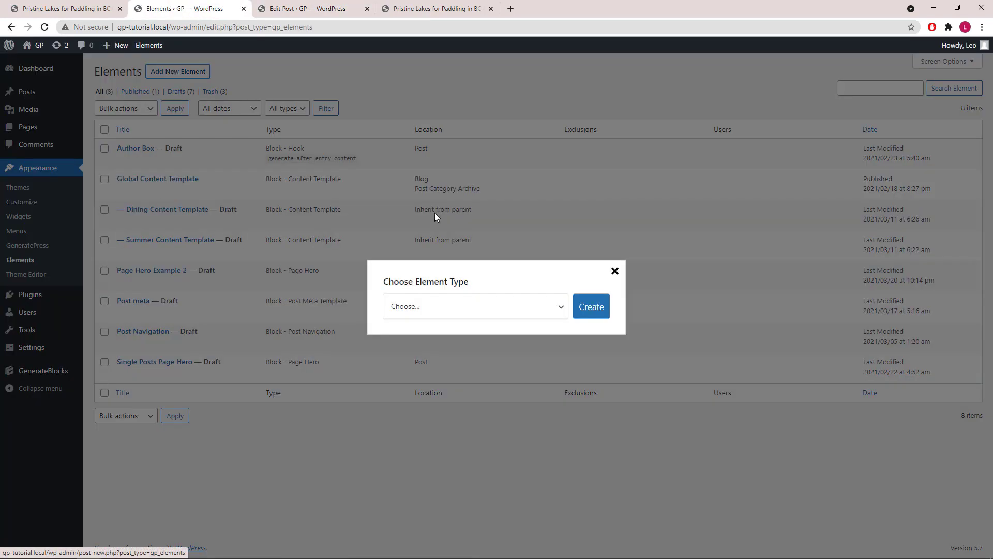
{"action": "left_click", "coordinate": [465, 309]}
{"action": "left_click", "coordinate": [459, 332]}
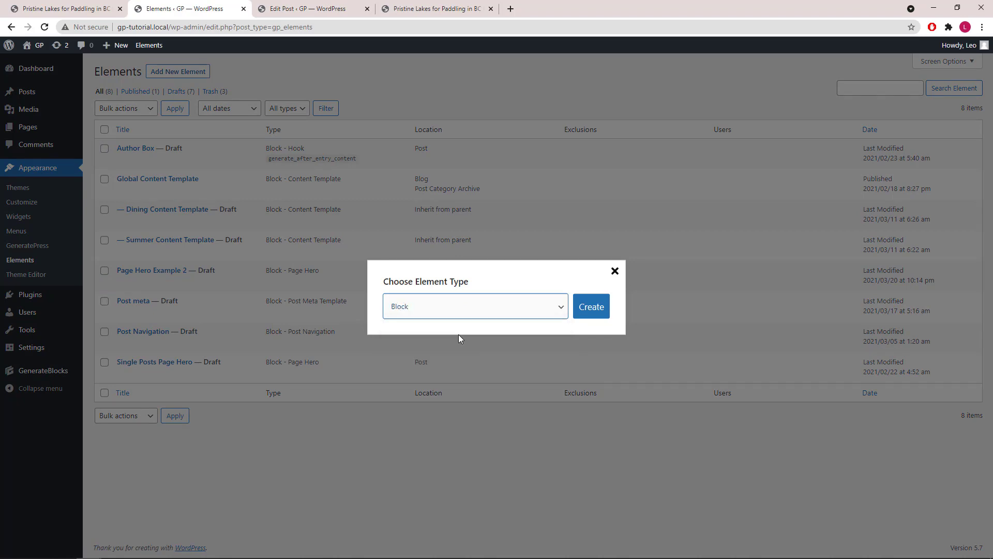
{"action": "left_click", "coordinate": [590, 308]}
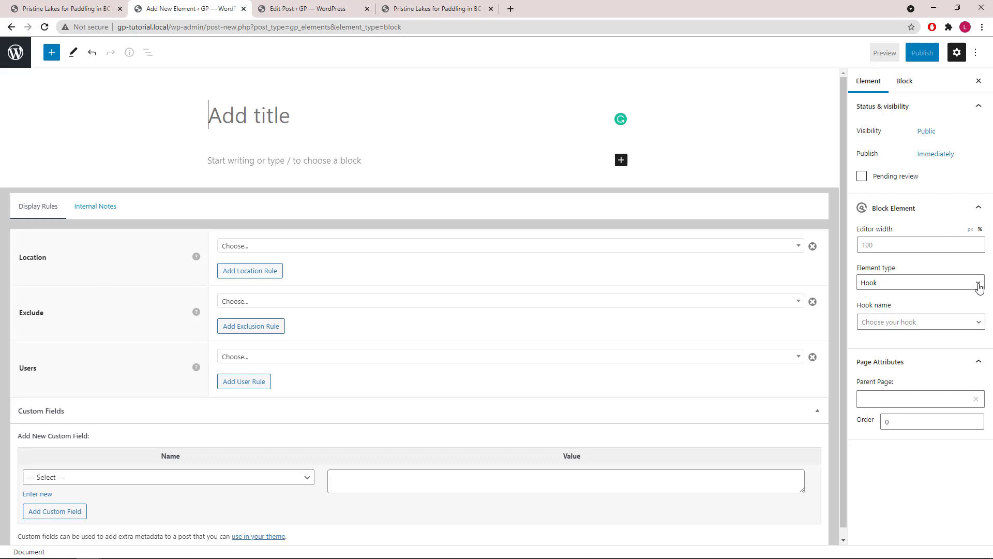
Step: Make the element a Page Hero that disables the title, featured image and primary post meta
{"action": "left_click", "coordinate": [979, 288]}
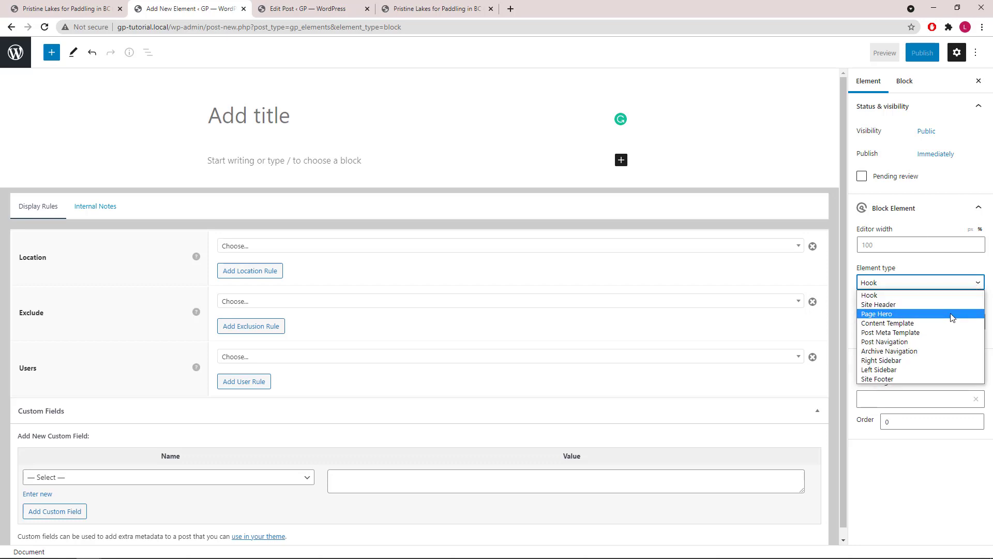
{"action": "left_click", "coordinate": [952, 317]}
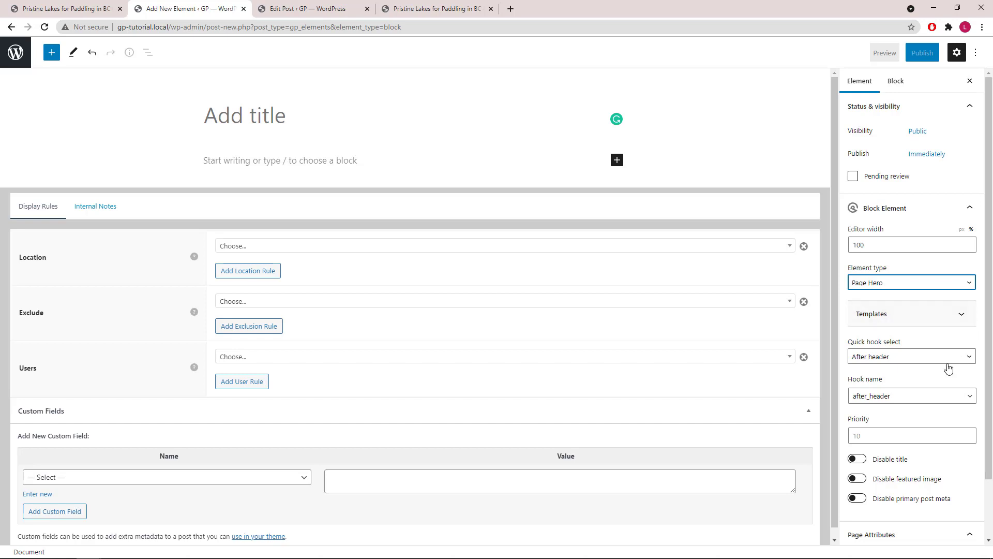
{"action": "left_click", "coordinate": [858, 459]}
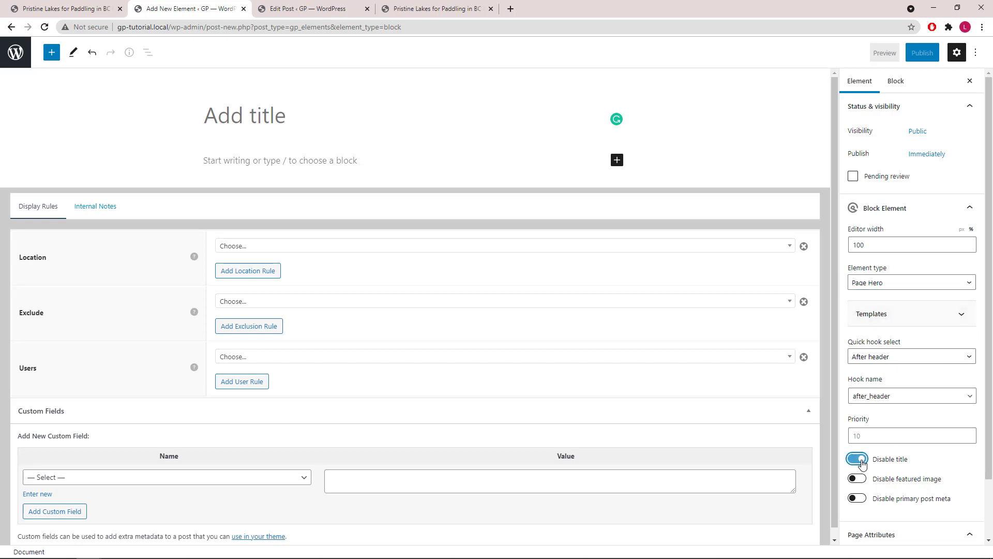
{"action": "left_click", "coordinate": [861, 480]}
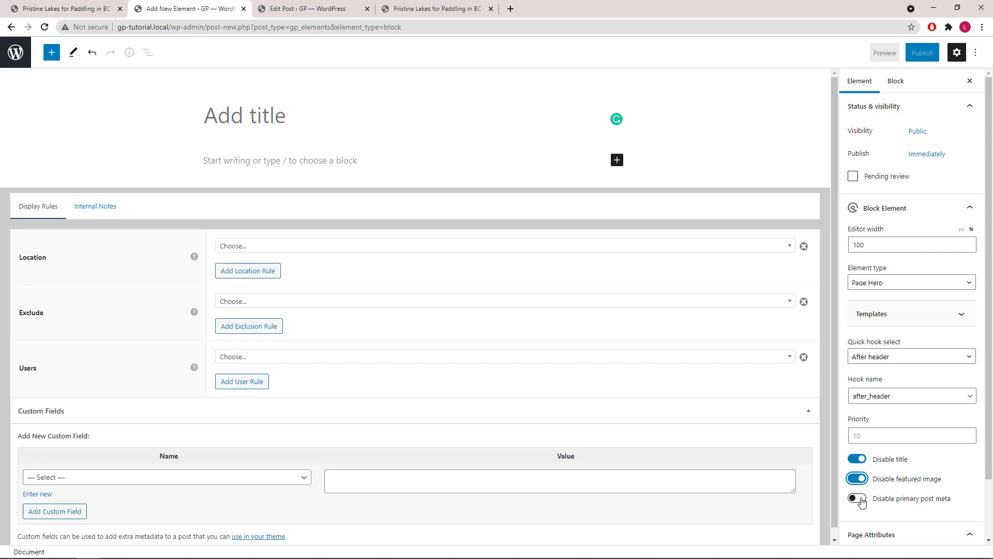
{"action": "left_click", "coordinate": [861, 500]}
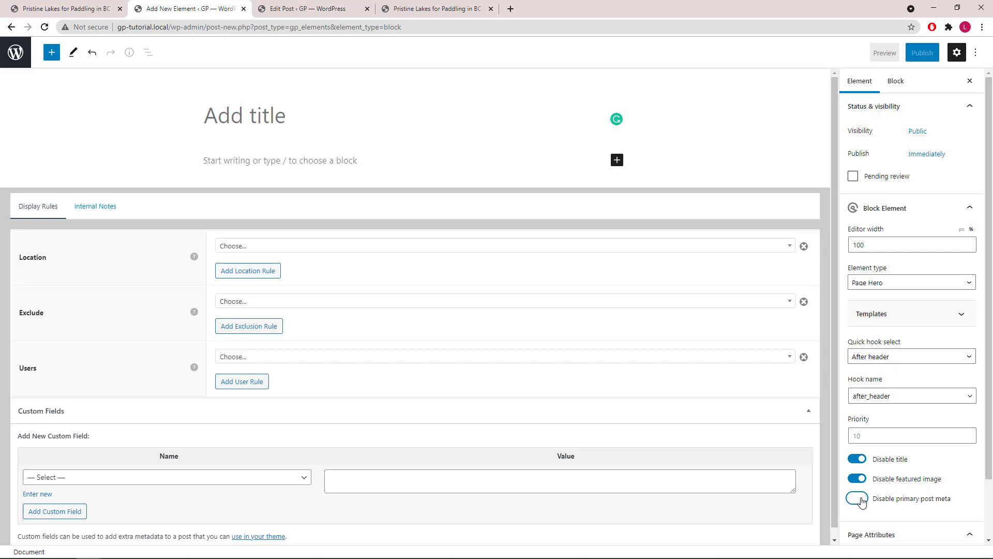
{"action": "left_click", "coordinate": [445, 9]}
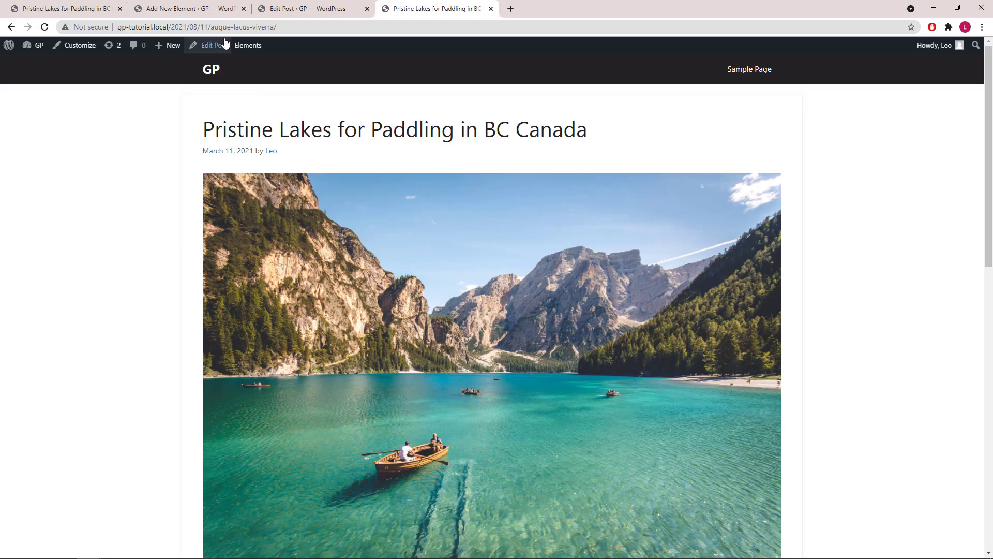
{"action": "left_click", "coordinate": [217, 11]}
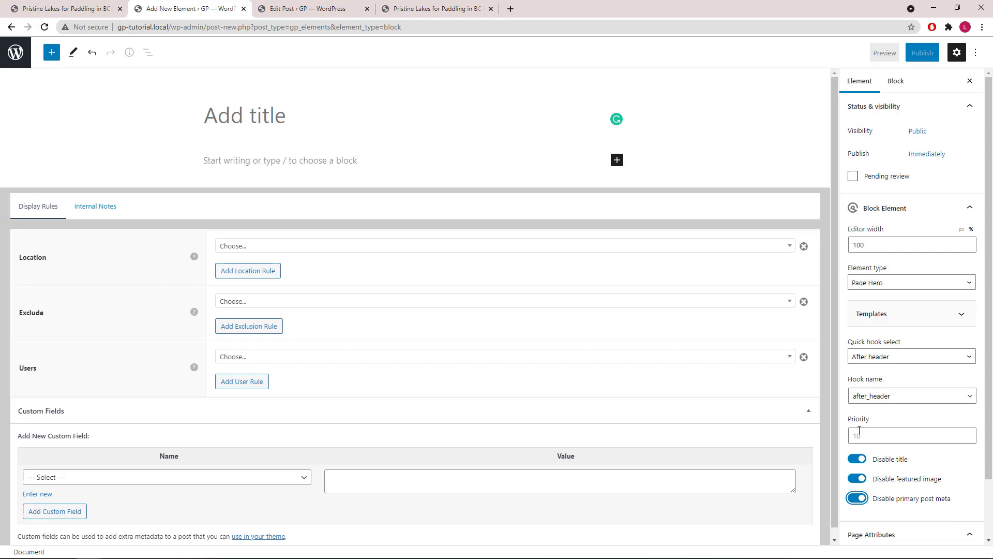
Step: Insert a Container block with 100 top and 100 bottom padding
{"action": "left_click", "coordinate": [617, 161]}
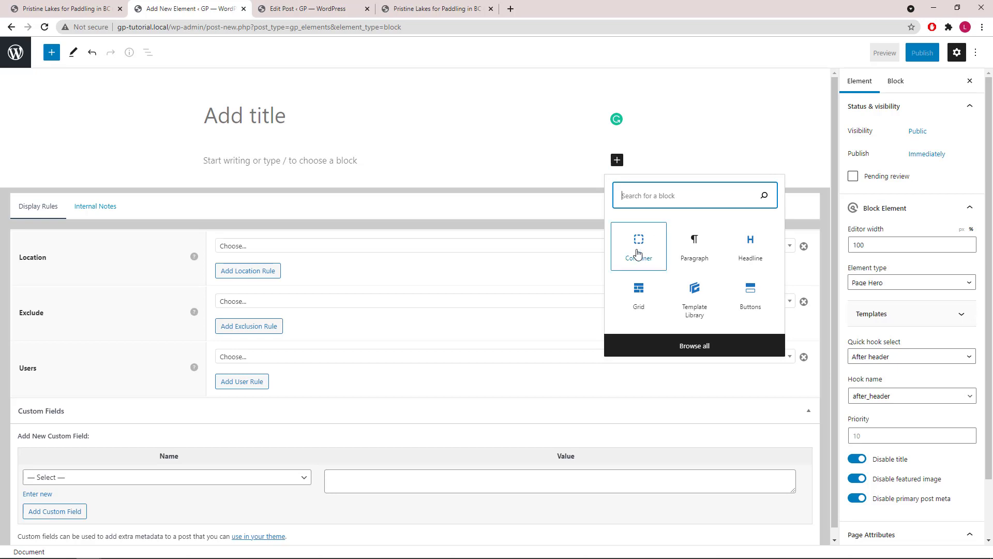
{"action": "left_click", "coordinate": [638, 255]}
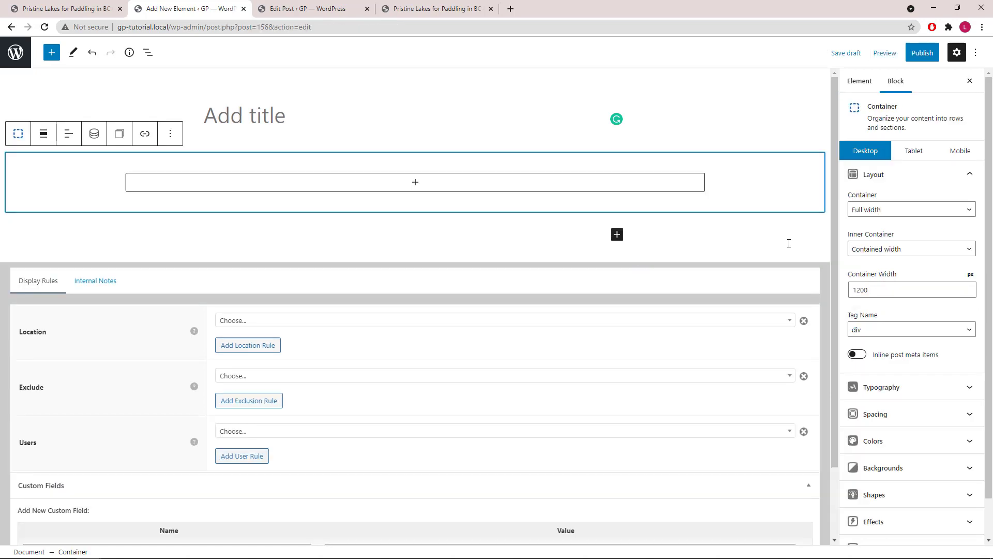
{"action": "left_click", "coordinate": [969, 176]}
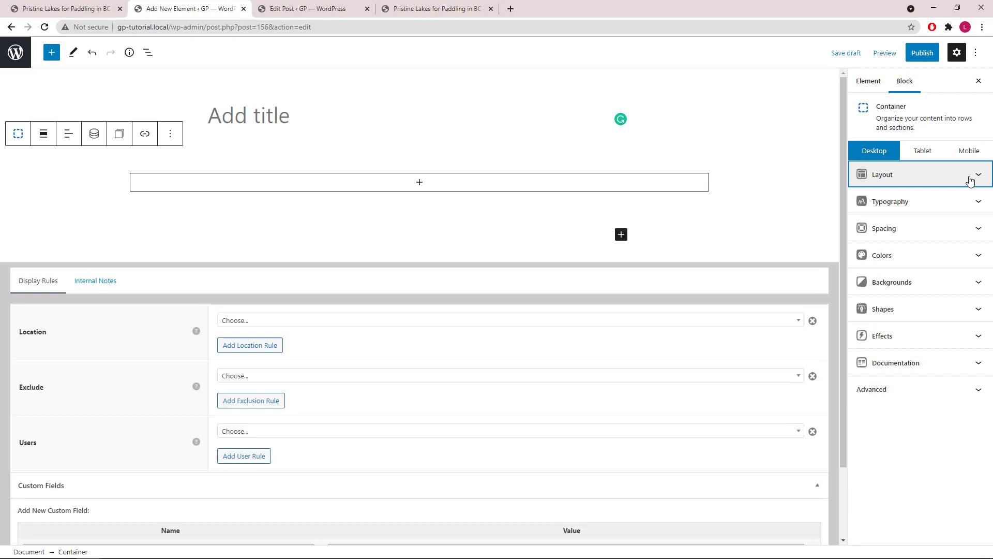
{"action": "left_click", "coordinate": [979, 234]}
{"action": "double_click", "coordinate": [856, 281]}
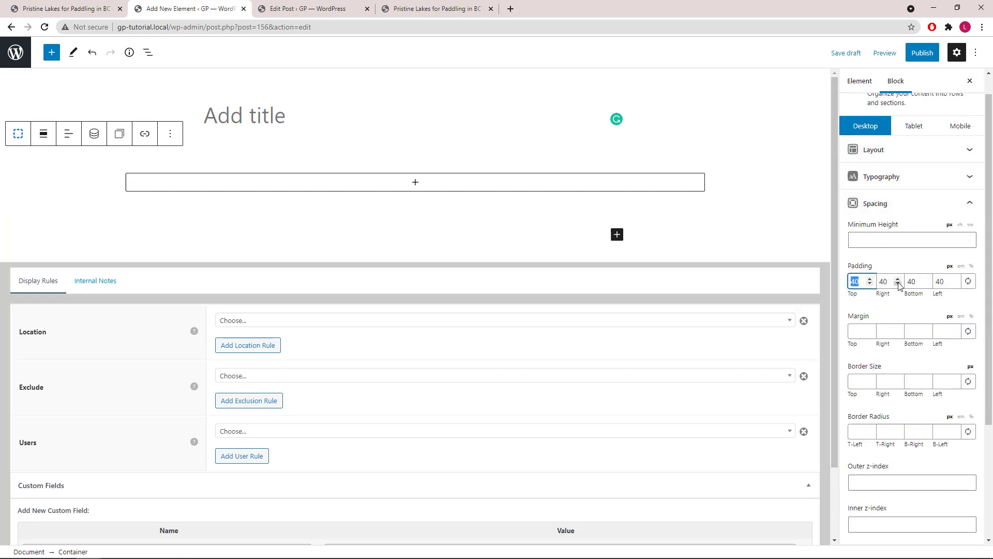
{"action": "type", "text": "100"}
{"action": "double_click", "coordinate": [914, 282]}
{"action": "type", "text": "10"}
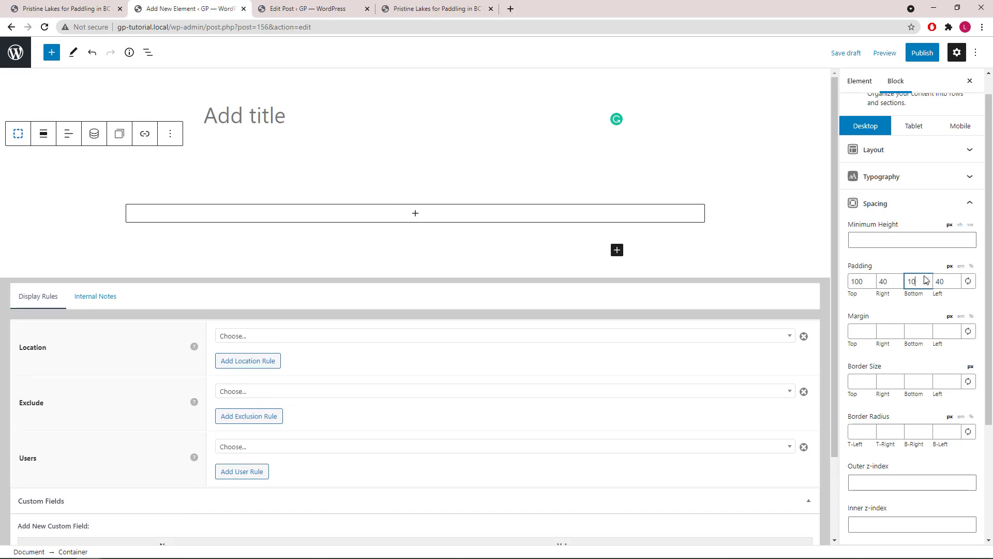
{"action": "type", "text": "0"}
{"action": "left_click", "coordinate": [969, 204]}
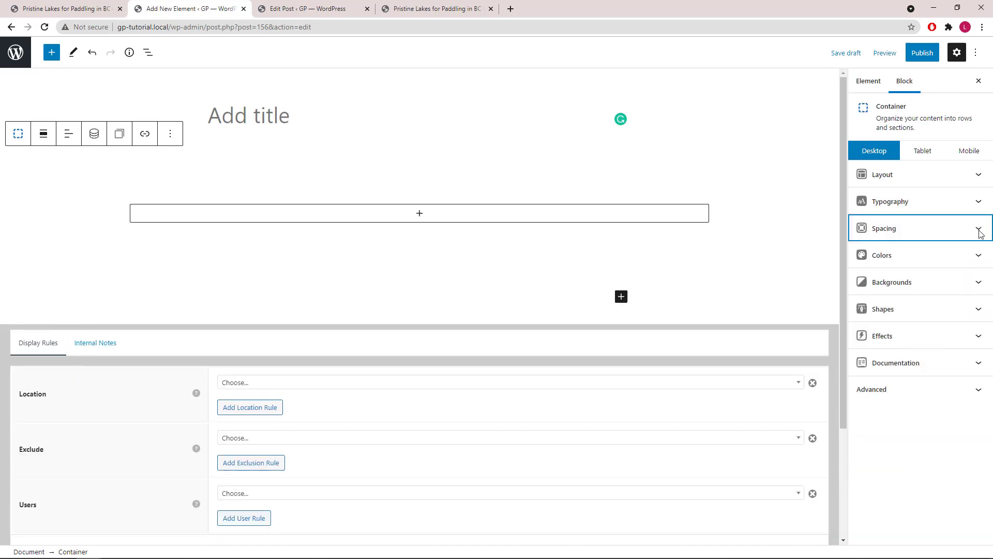
Step: Give the container a #d9f4f4 background colour
{"action": "left_click", "coordinate": [978, 257]}
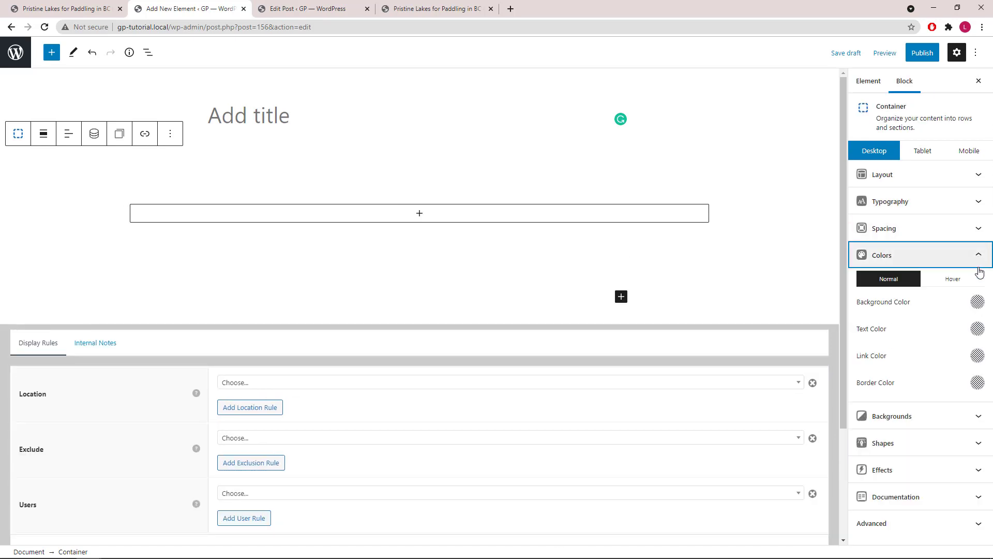
{"action": "left_click", "coordinate": [977, 302]}
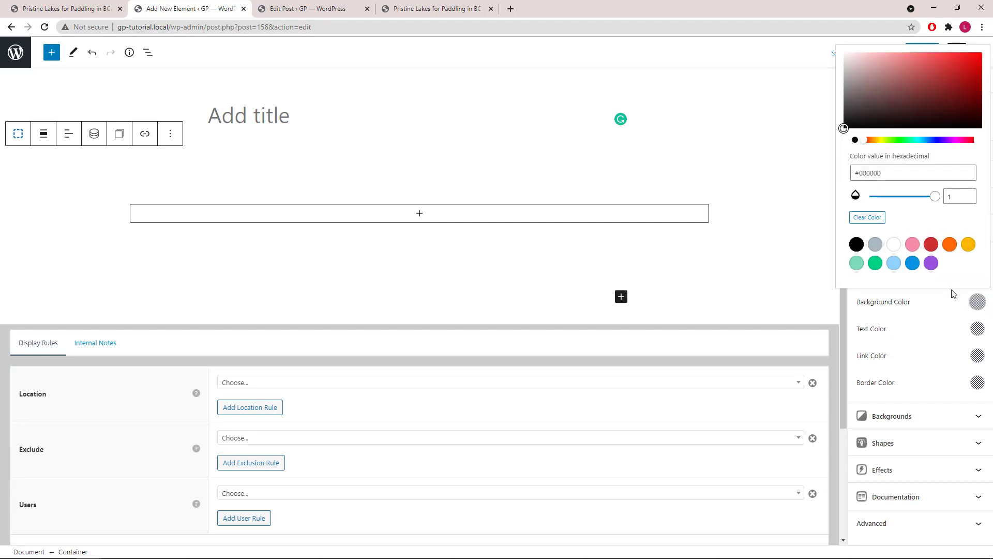
{"action": "triple_click", "coordinate": [895, 173]}
{"action": "right_click", "coordinate": [894, 174]}
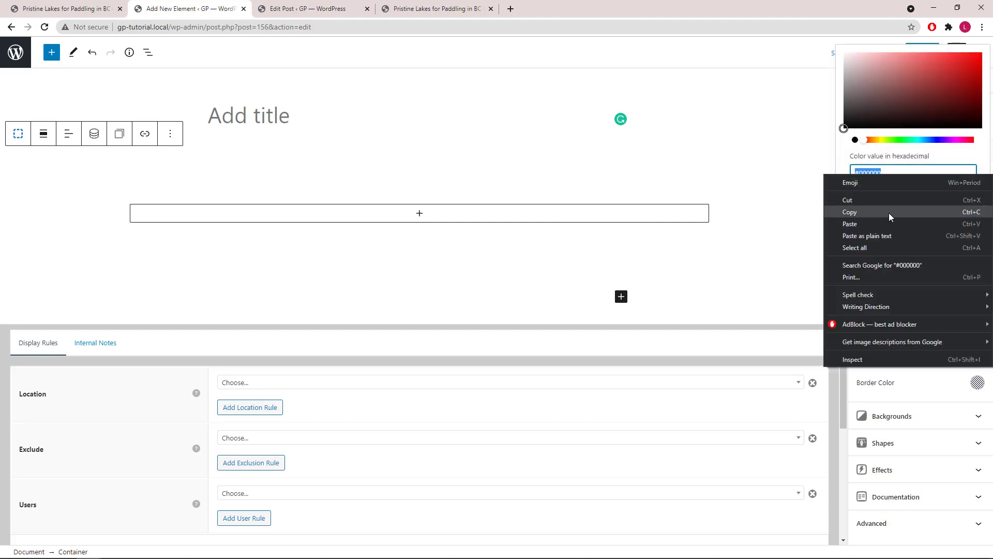
{"action": "left_click", "coordinate": [890, 223]}
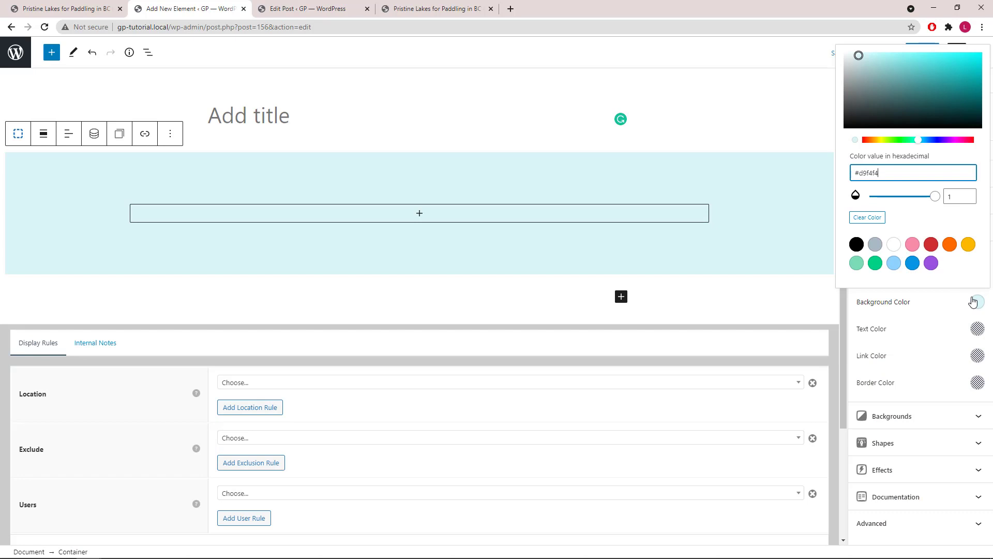
{"action": "left_click", "coordinate": [974, 302]}
{"action": "left_click", "coordinate": [978, 261]}
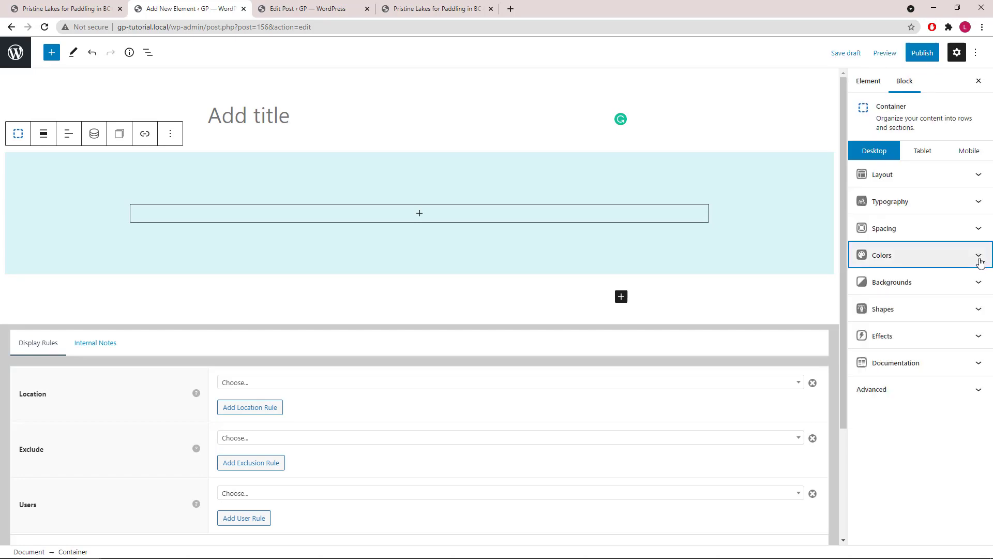
Step: Insert a two-column Grid inside the container
{"action": "left_click", "coordinate": [420, 214]}
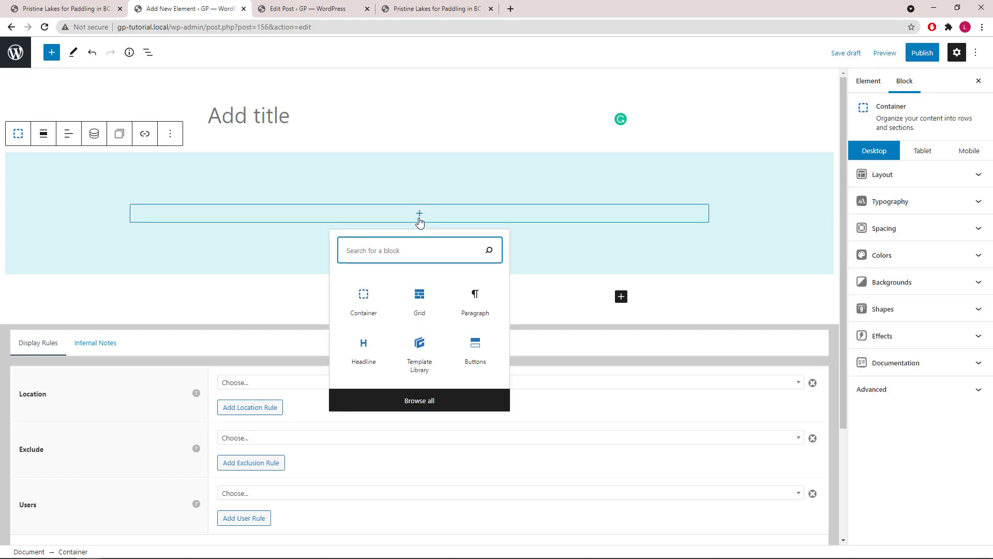
{"action": "left_click", "coordinate": [418, 304]}
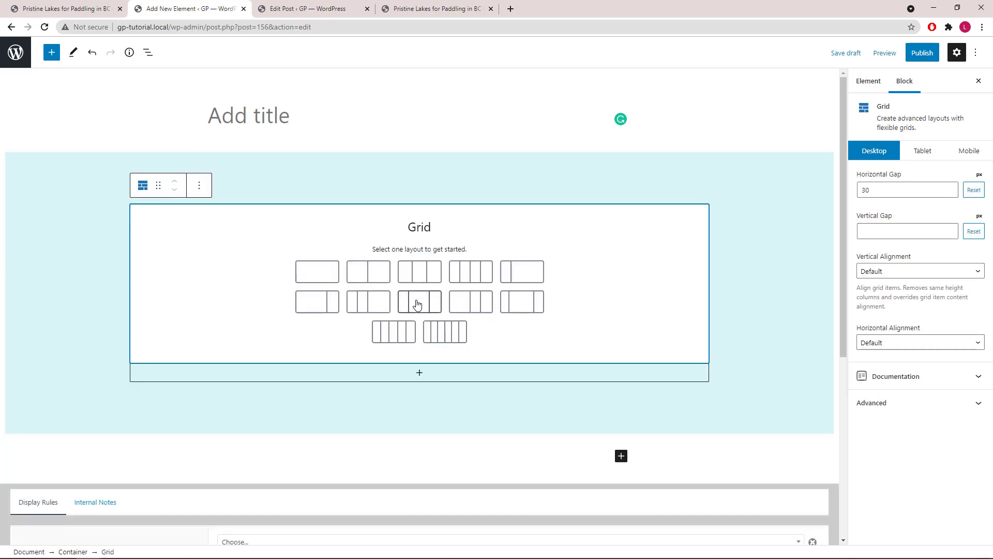
{"action": "left_click", "coordinate": [374, 281]}
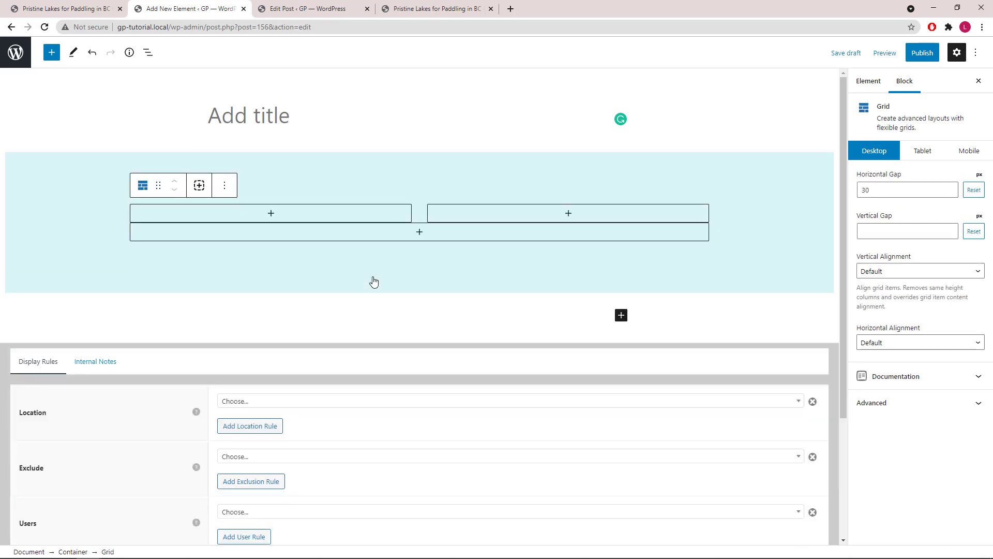
Step: Add an H1 Headline in the left column that dynamically shows the post title
{"action": "left_click", "coordinate": [278, 219]}
{"action": "left_click", "coordinate": [278, 219]}
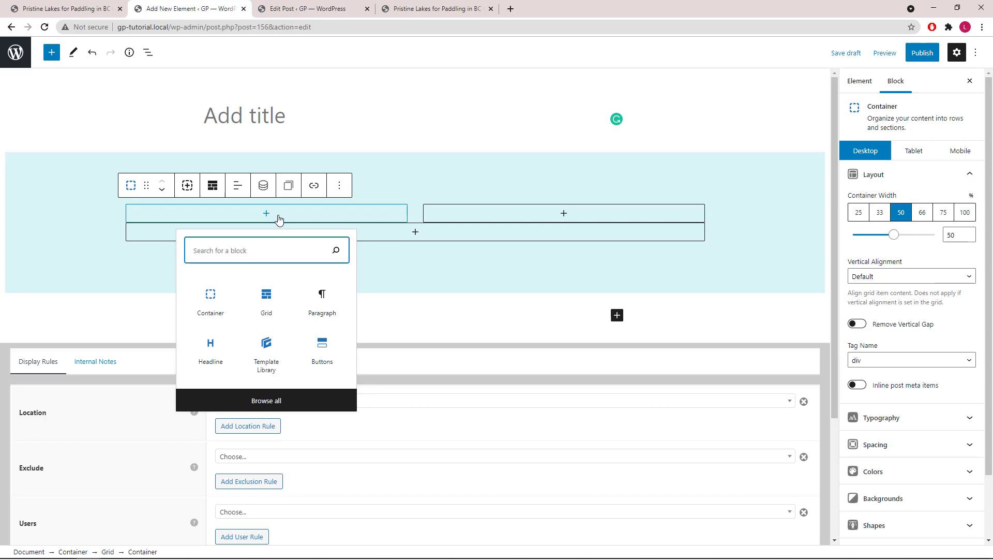
{"action": "left_click", "coordinate": [215, 352]}
{"action": "left_click", "coordinate": [197, 193]}
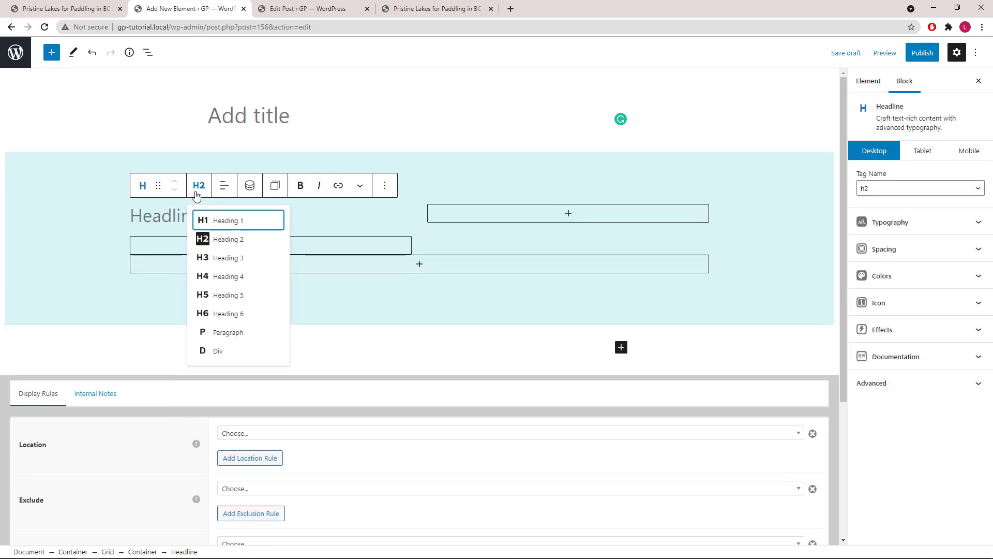
{"action": "left_click", "coordinate": [220, 222]}
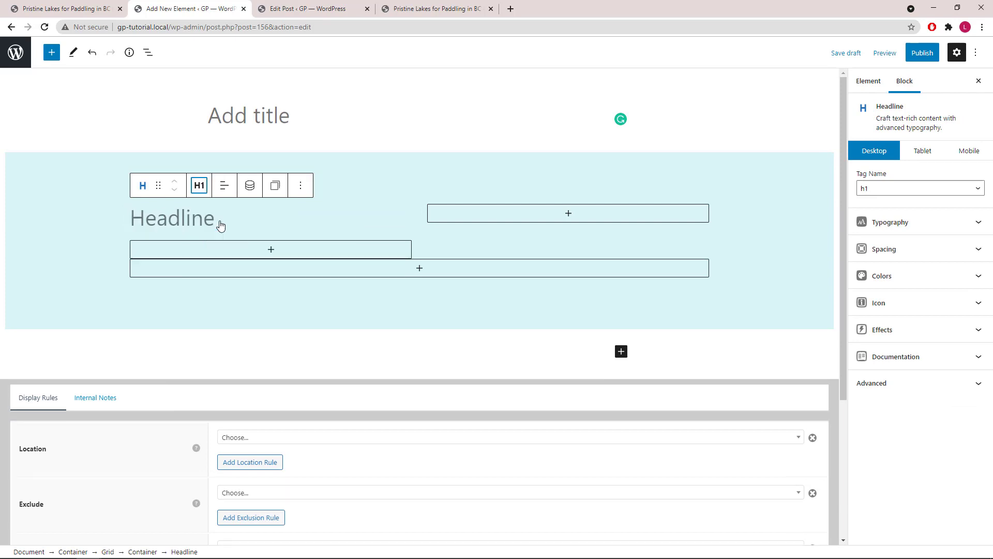
{"action": "left_click", "coordinate": [249, 186]}
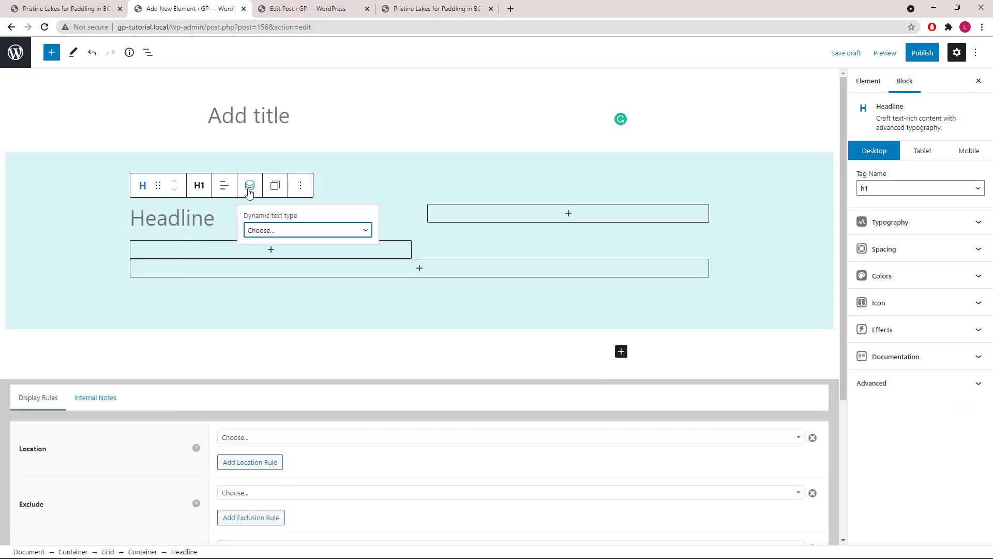
{"action": "left_click", "coordinate": [303, 230]}
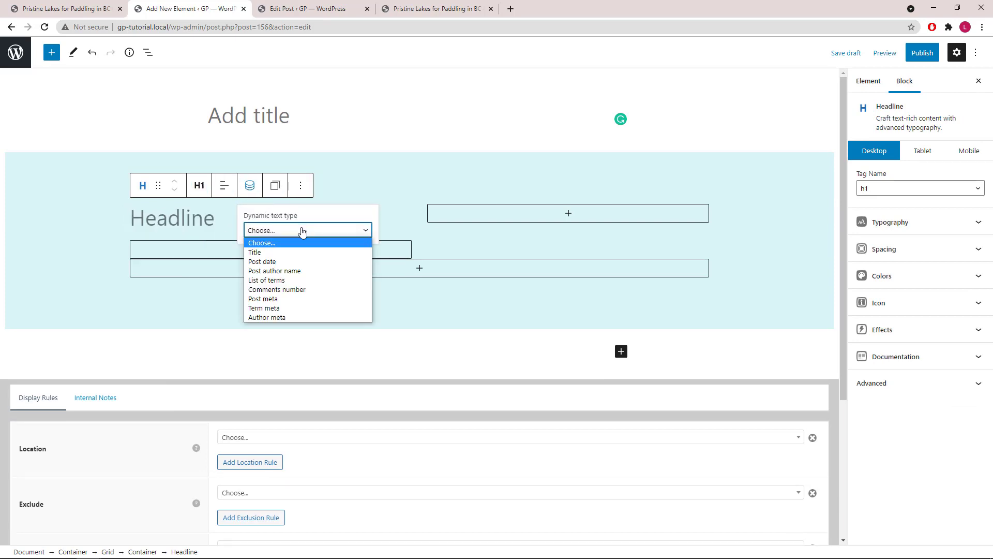
{"action": "left_click", "coordinate": [288, 252]}
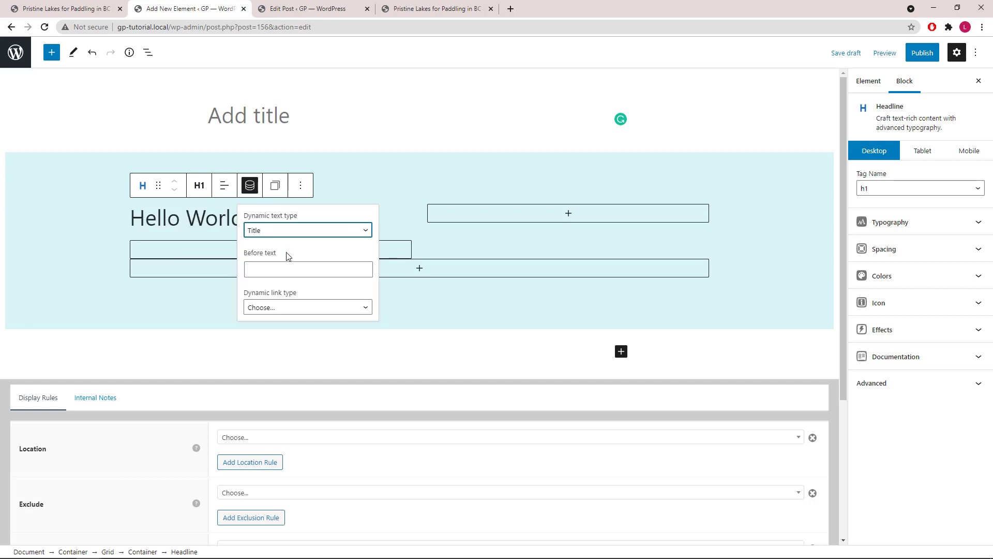
{"action": "left_click", "coordinate": [251, 187]}
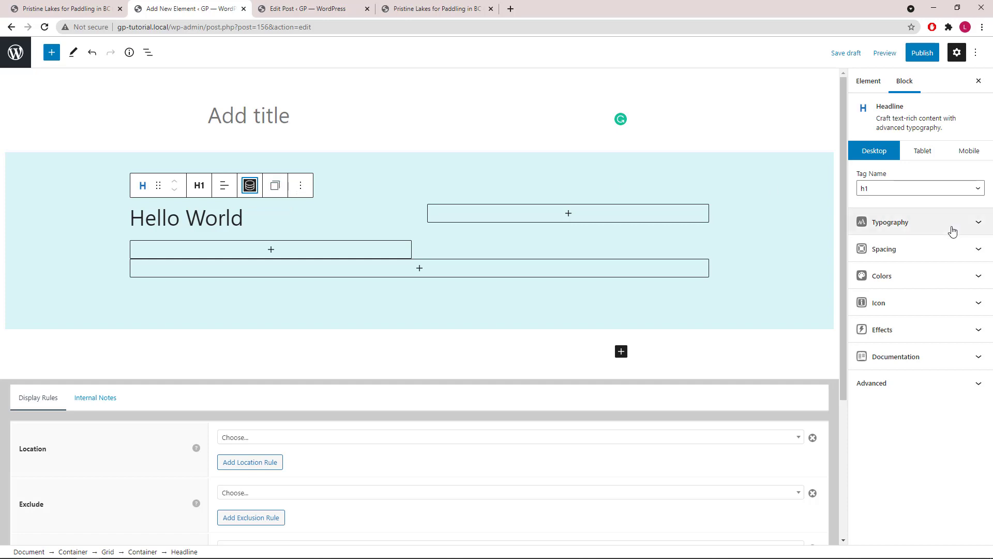
Step: Make the headline bold with a font size of 2.5
{"action": "left_click", "coordinate": [981, 226]}
{"action": "left_click", "coordinate": [894, 258]}
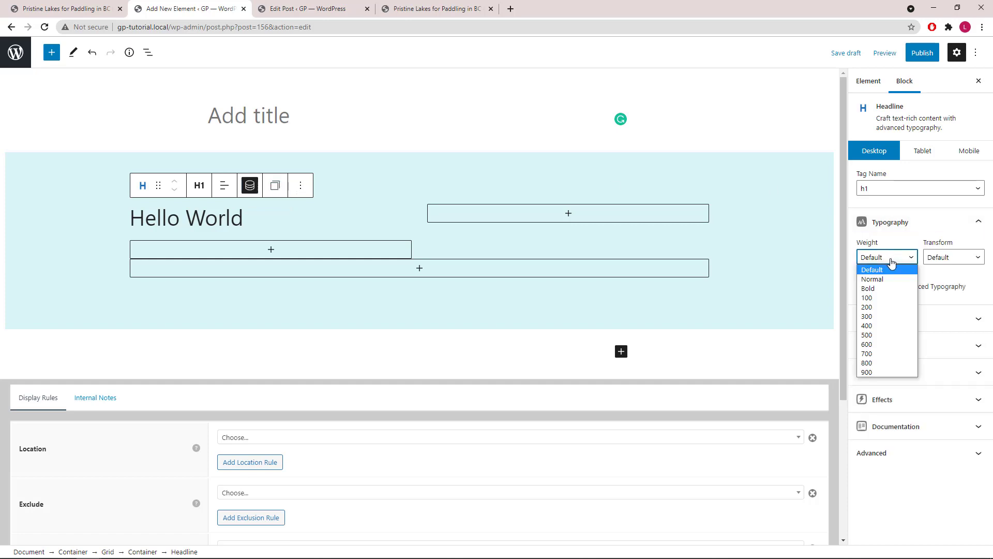
{"action": "left_click", "coordinate": [882, 289]}
{"action": "left_click", "coordinate": [867, 286]}
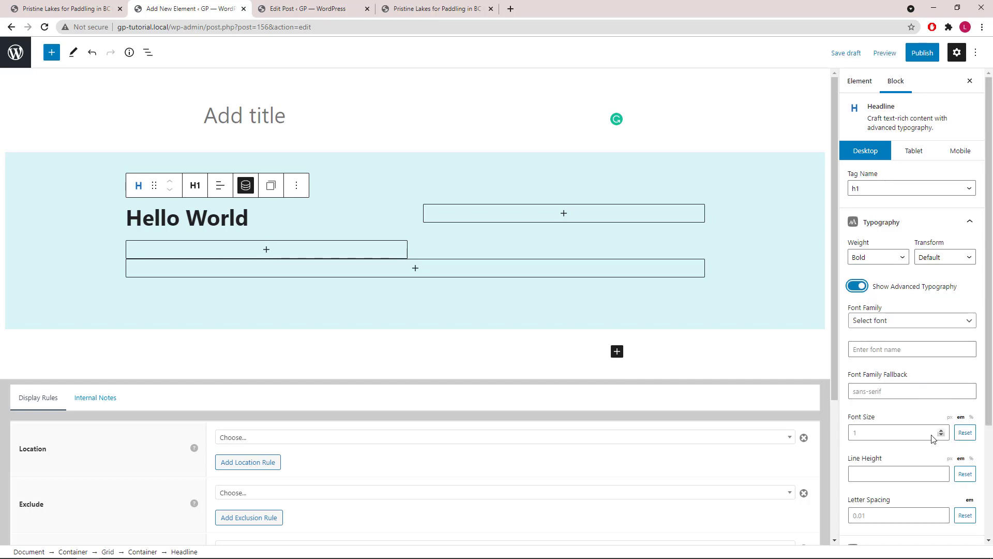
{"action": "left_click", "coordinate": [854, 433]}
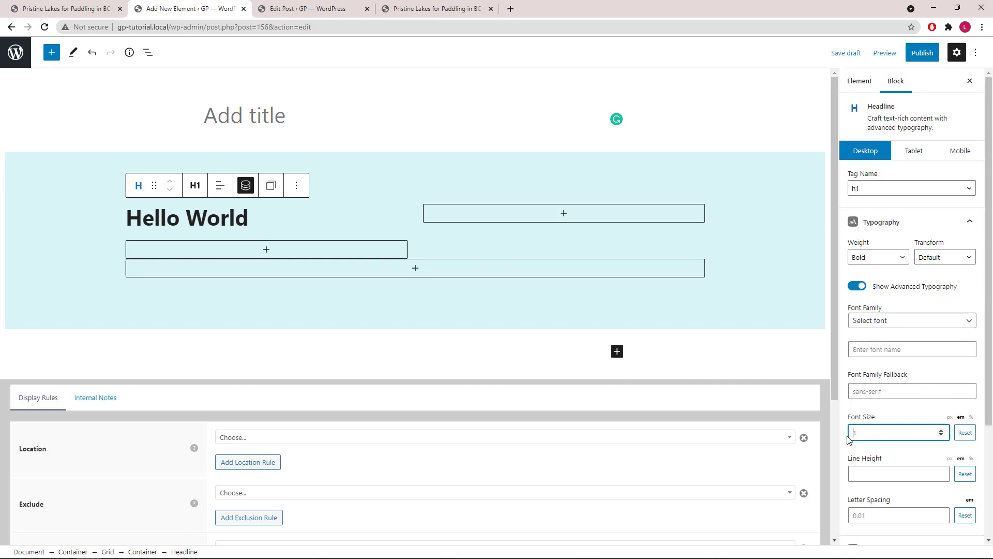
{"action": "type", "text": "2.5"}
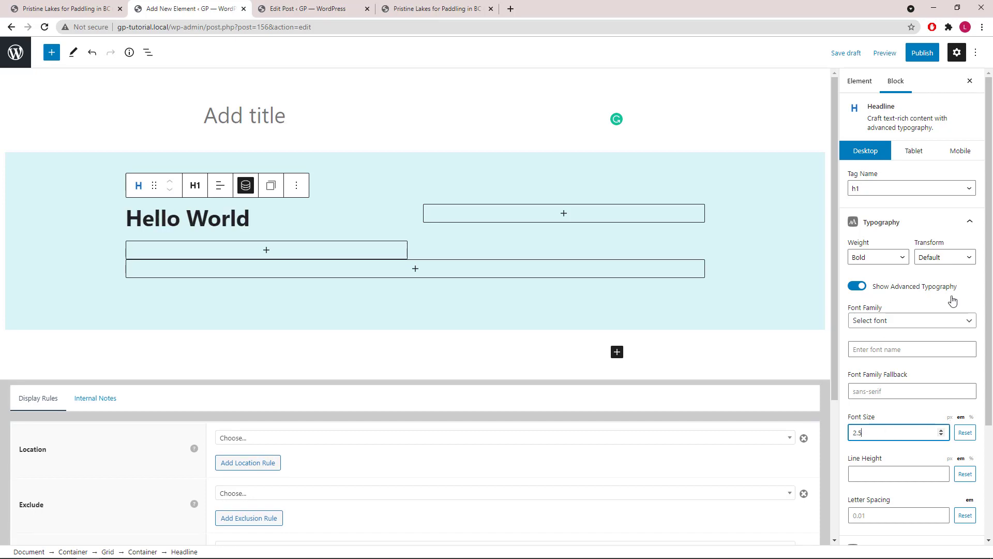
{"action": "left_click", "coordinate": [969, 222]}
Step: Set the headline's bottom margin to 0 and its text colour to #565d6e
{"action": "left_click", "coordinate": [976, 249]}
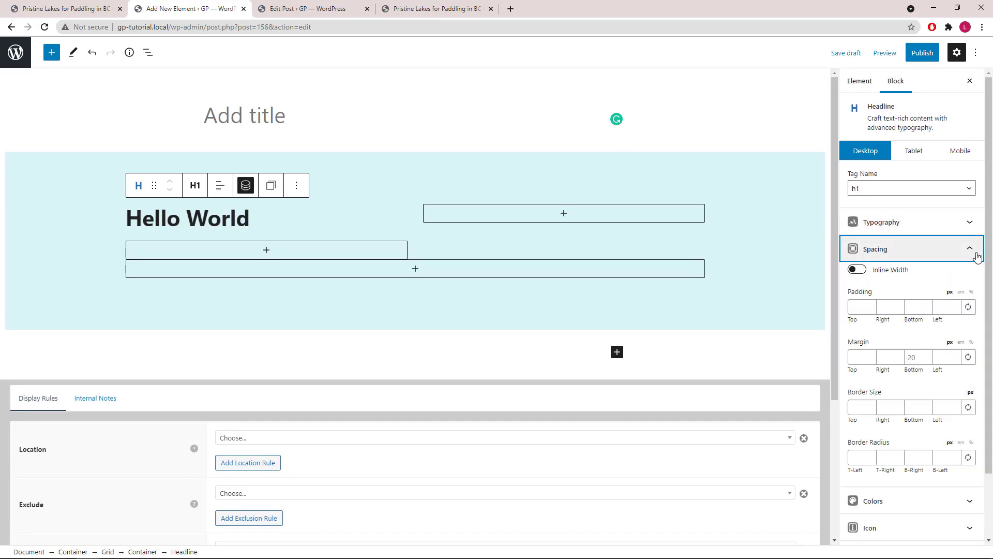
{"action": "left_click", "coordinate": [916, 358]}
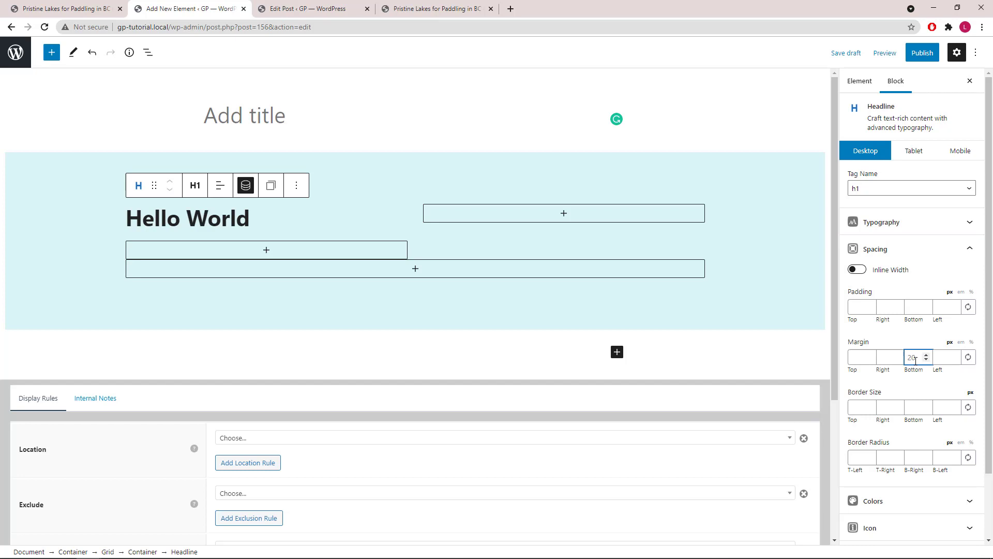
{"action": "type", "text": "0"}
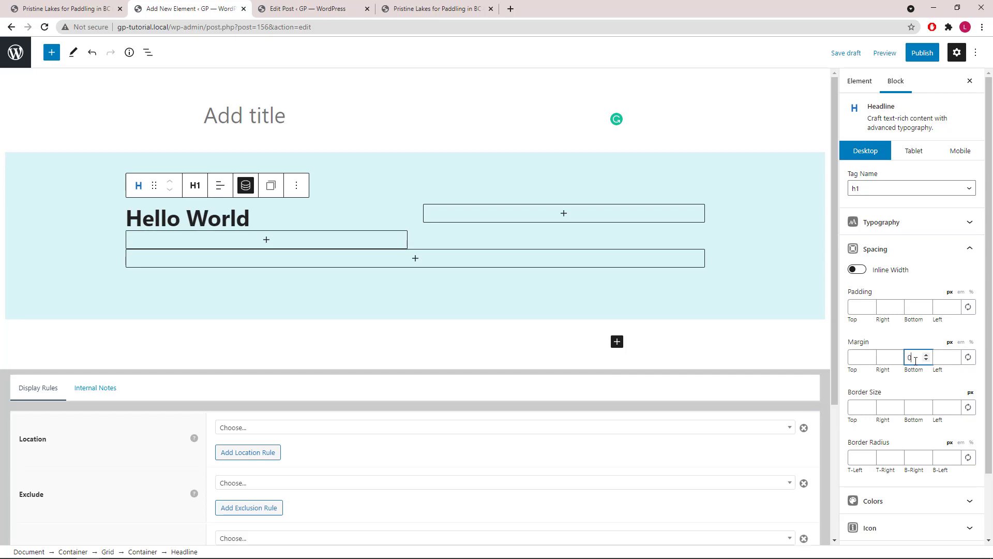
{"action": "left_click", "coordinate": [968, 250]}
{"action": "left_click", "coordinate": [978, 280]}
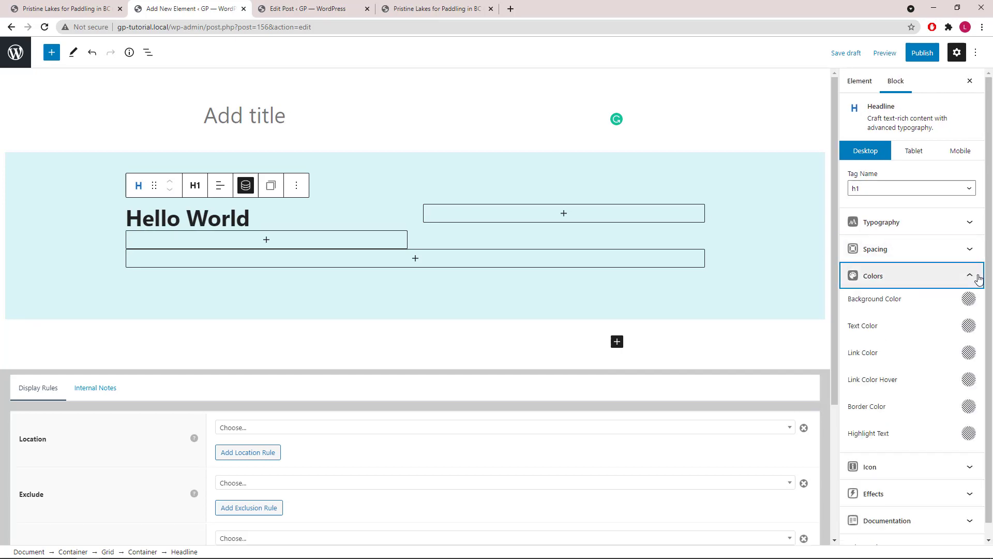
{"action": "left_click", "coordinate": [968, 325]}
{"action": "left_click", "coordinate": [880, 225]}
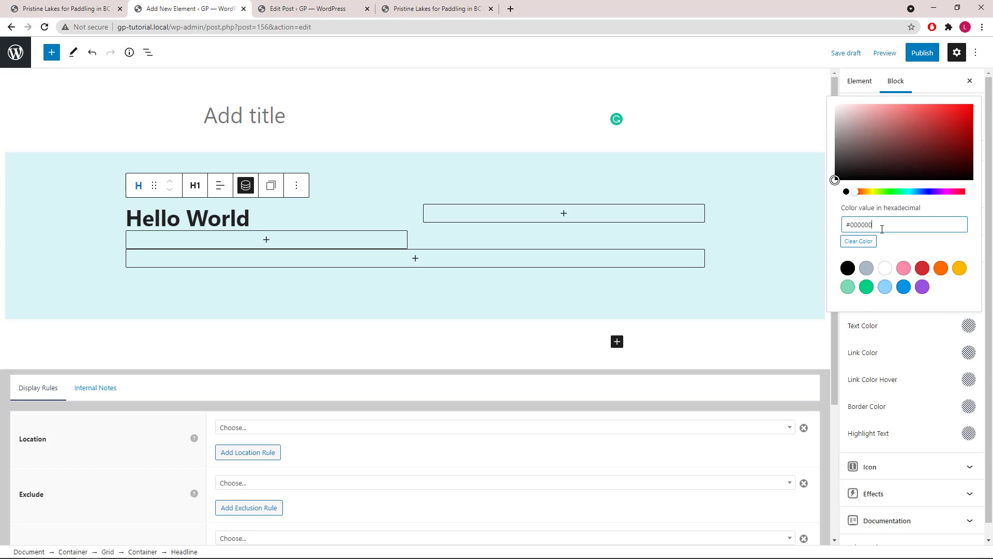
{"action": "double_click", "coordinate": [880, 225]}
{"action": "right_click", "coordinate": [880, 224]}
{"action": "left_click", "coordinate": [878, 276]}
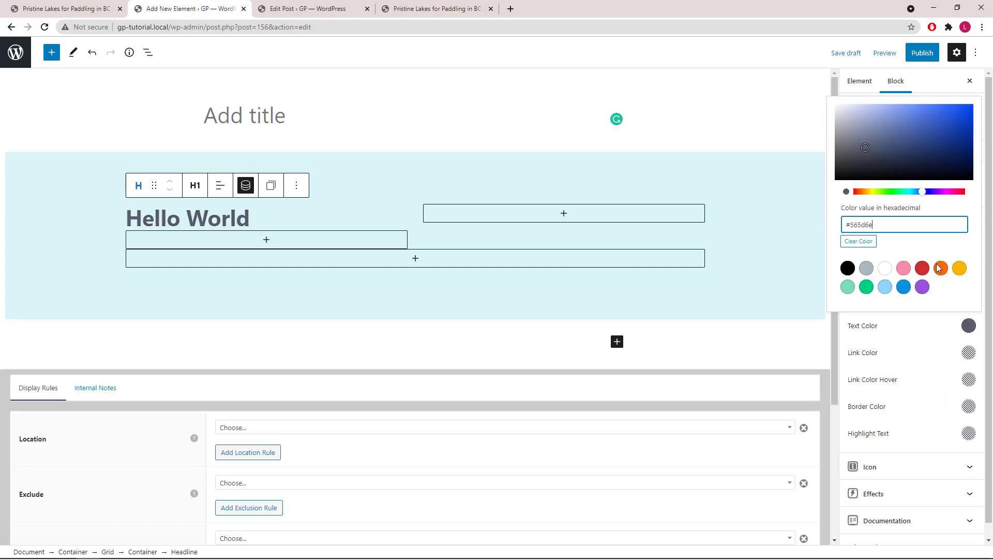
{"action": "left_click", "coordinate": [968, 325]}
{"action": "left_click", "coordinate": [972, 279]}
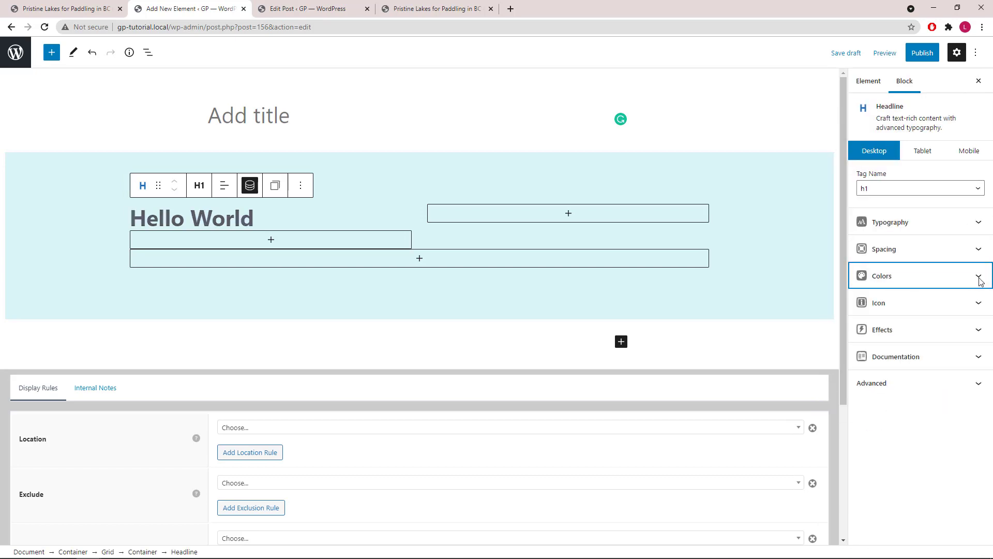
Step: Add a Div-tag Headline in the right column showing the page-hero-intro post meta field
{"action": "left_click", "coordinate": [578, 219]}
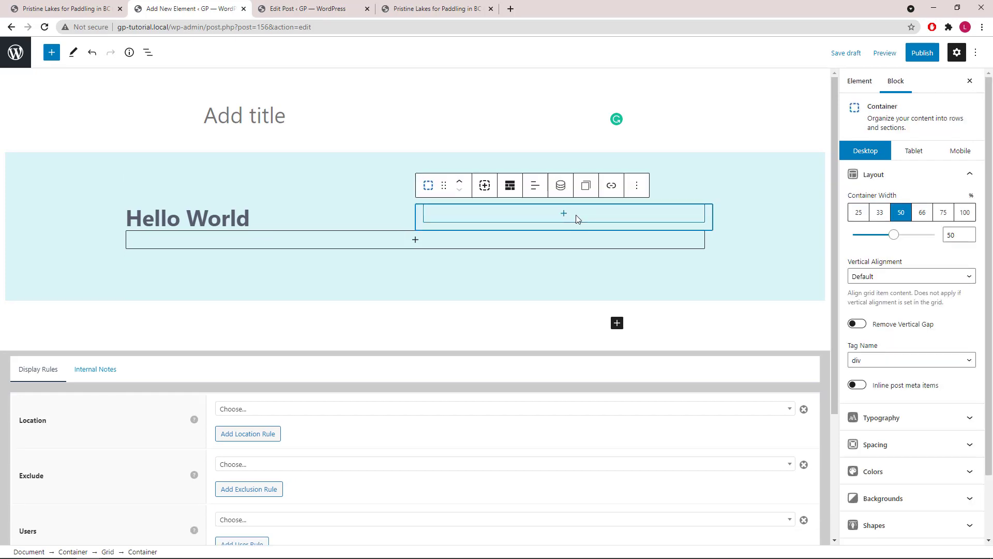
{"action": "left_click", "coordinate": [571, 219]}
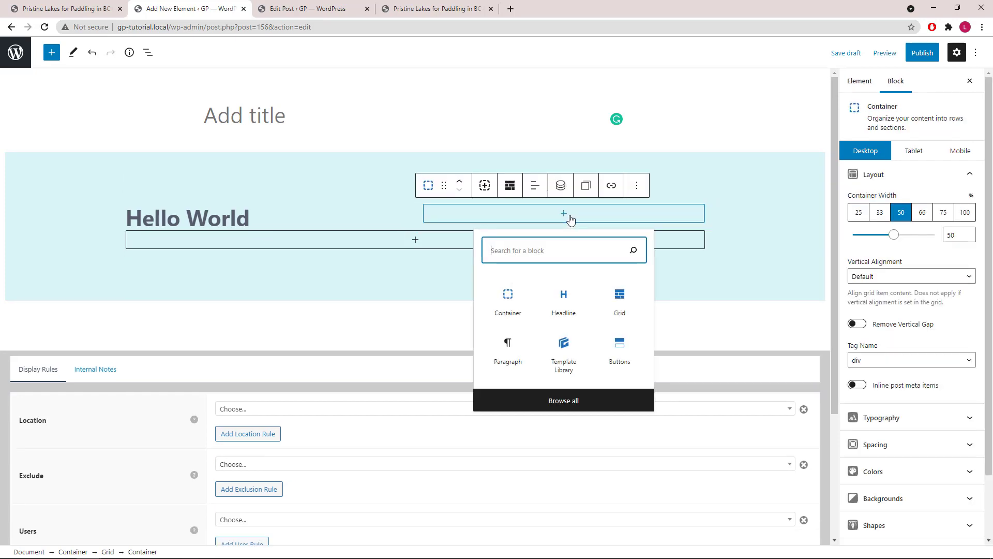
{"action": "left_click", "coordinate": [565, 309]}
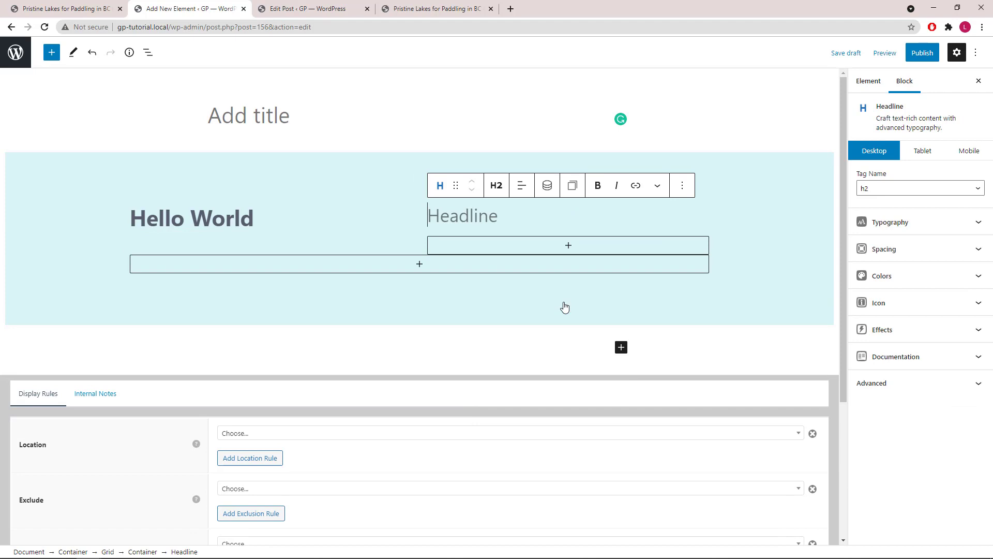
{"action": "left_click", "coordinate": [503, 190]}
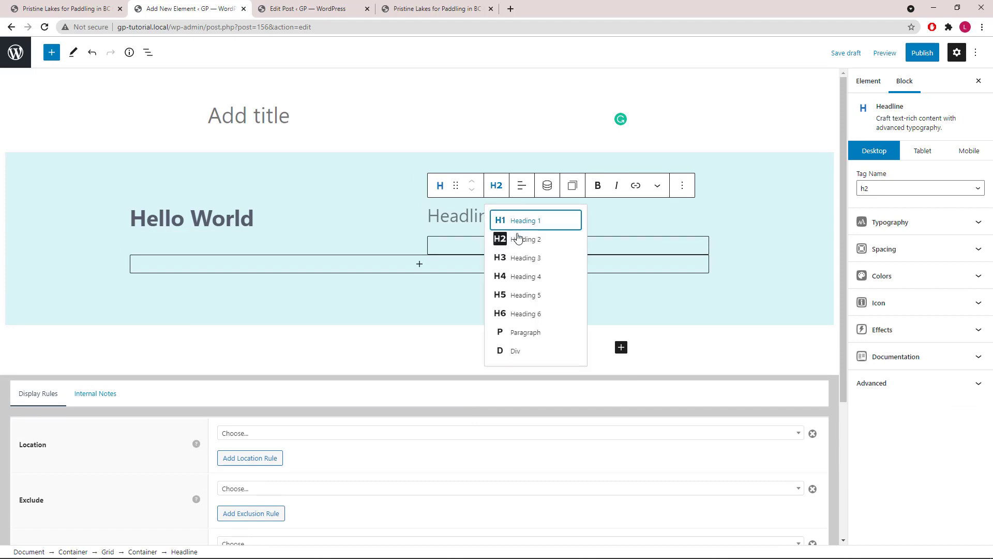
{"action": "left_click", "coordinate": [525, 352]}
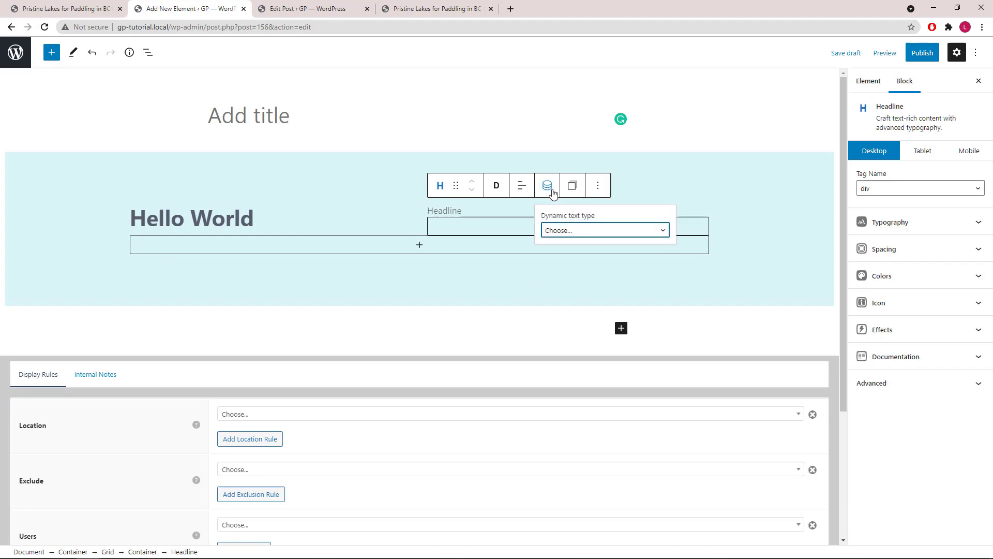
{"action": "left_click", "coordinate": [594, 234]}
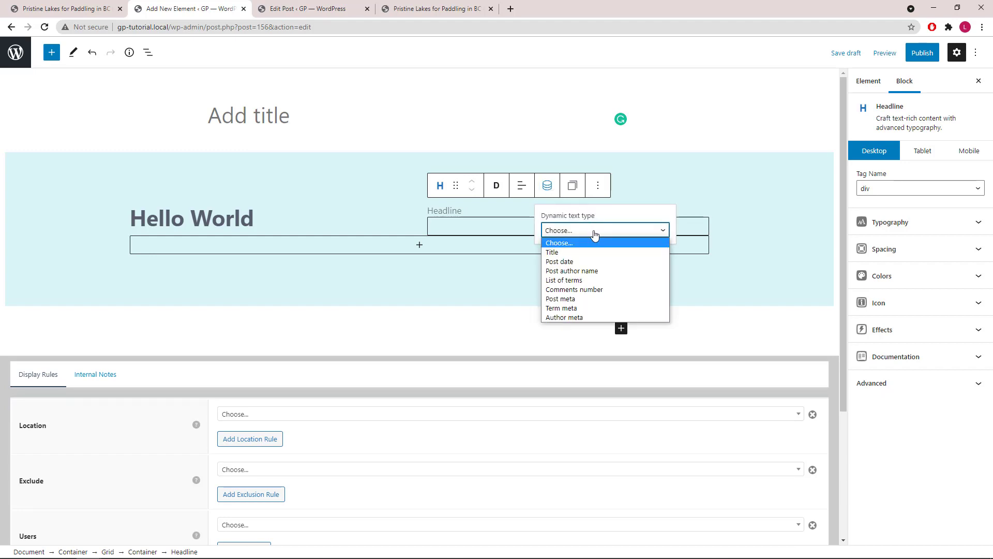
{"action": "left_click", "coordinate": [569, 299]}
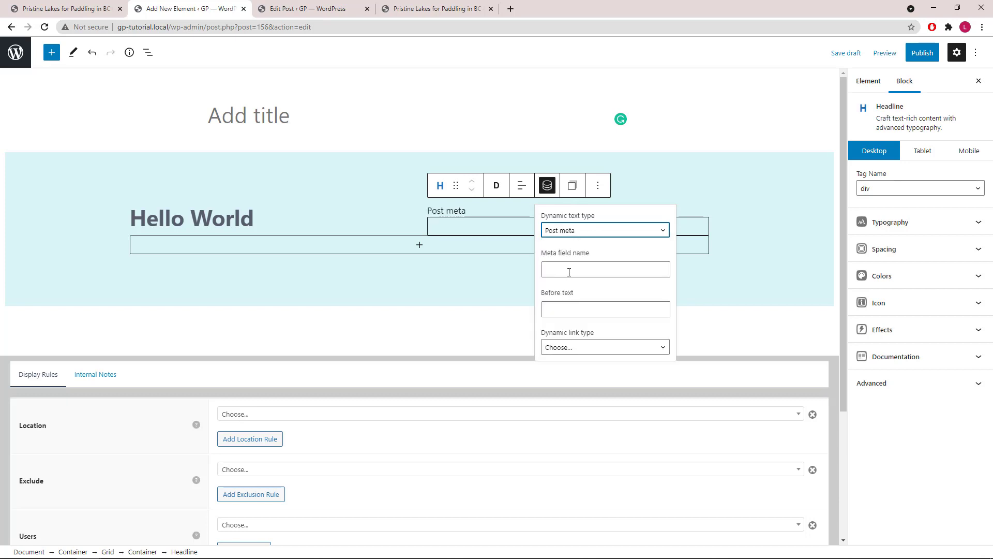
{"action": "left_click", "coordinate": [569, 272]}
{"action": "right_click", "coordinate": [569, 272]}
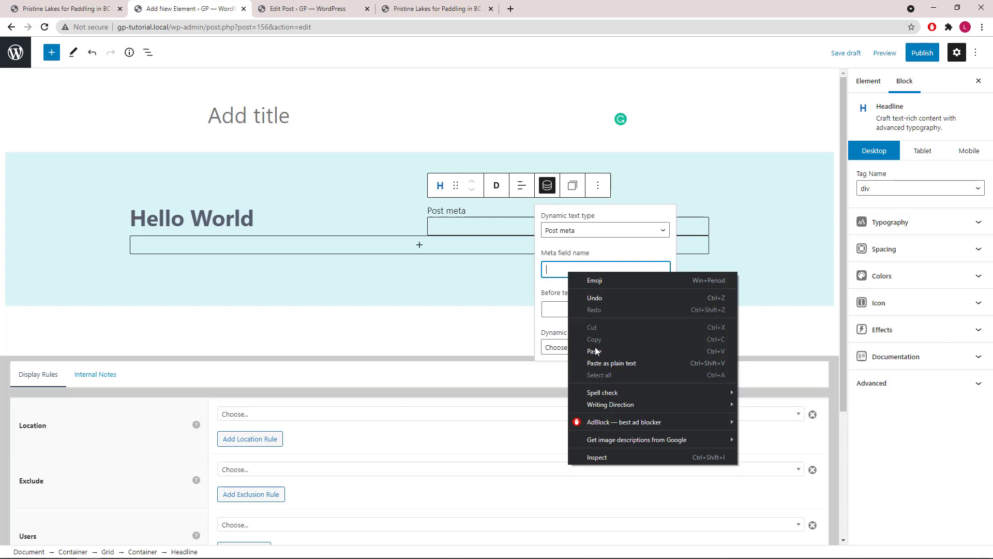
{"action": "left_click", "coordinate": [595, 350]}
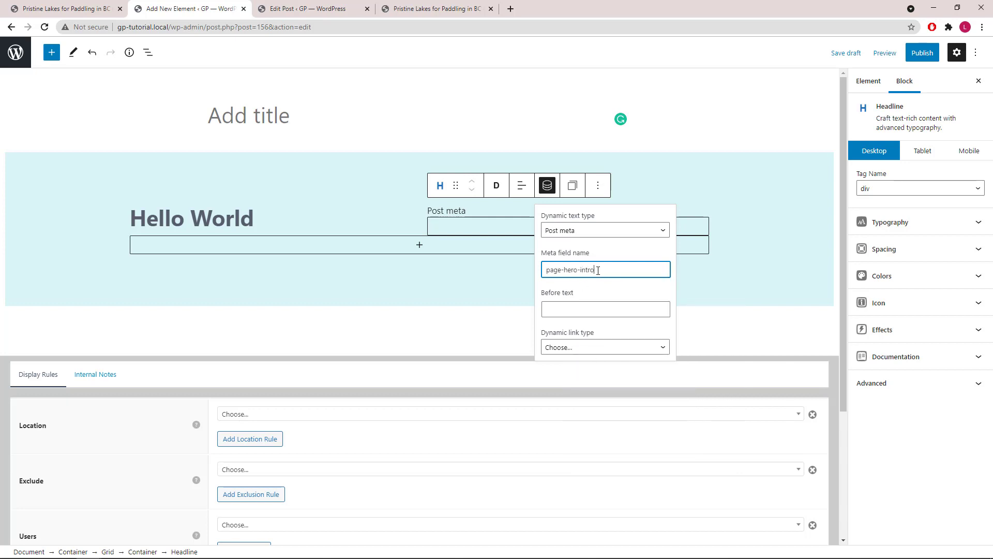
Step: Switch the headline's font size unit to em and set its line height to 1.5
{"action": "left_click", "coordinate": [548, 187]}
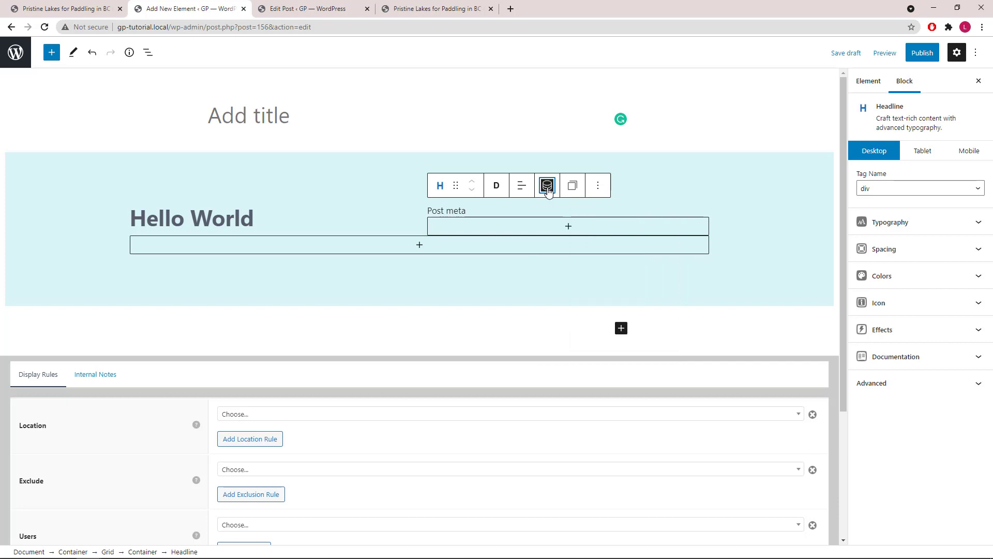
{"action": "left_click", "coordinate": [979, 227]}
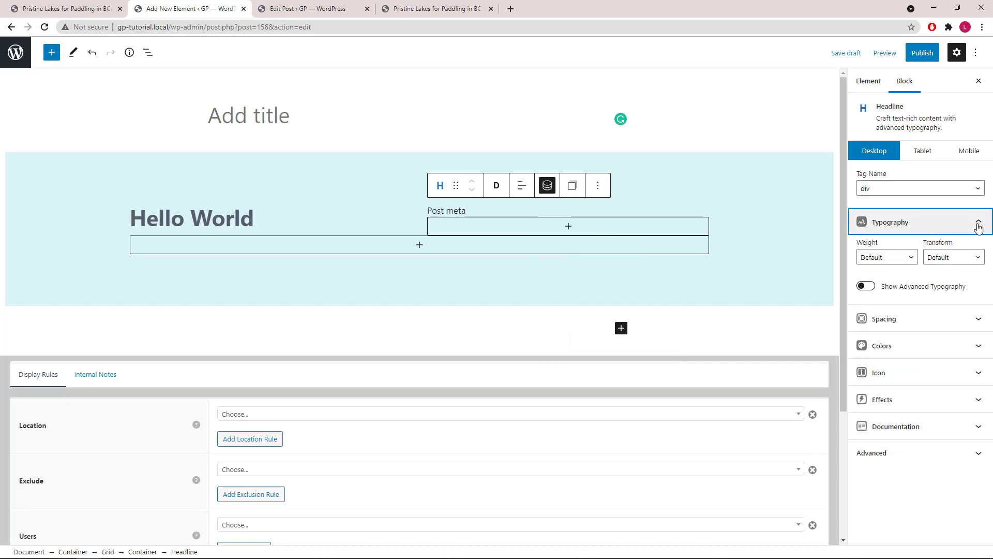
{"action": "left_click", "coordinate": [868, 286]}
{"action": "left_click", "coordinate": [960, 416]}
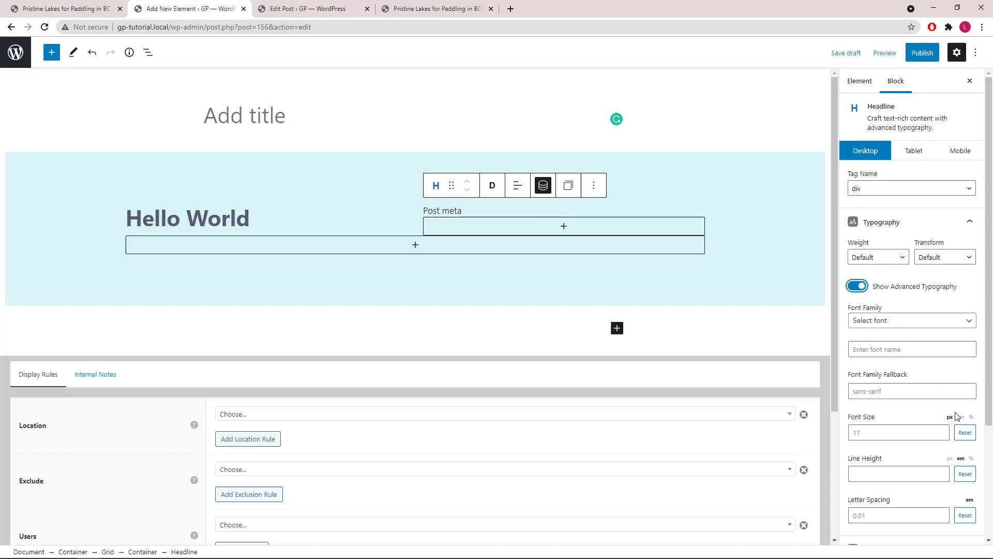
{"action": "left_click", "coordinate": [907, 473]}
{"action": "type", "text": "1.5"}
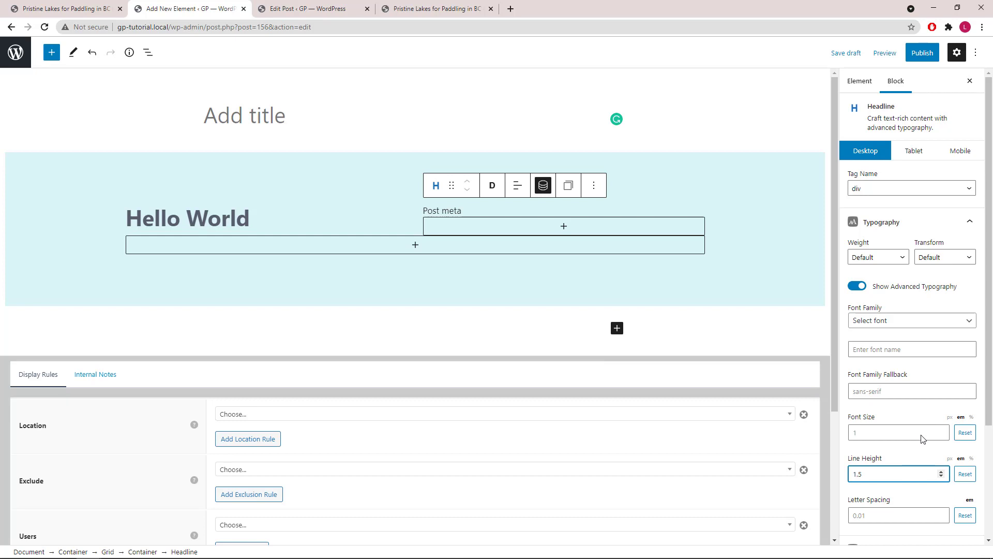
{"action": "left_click", "coordinate": [969, 225]}
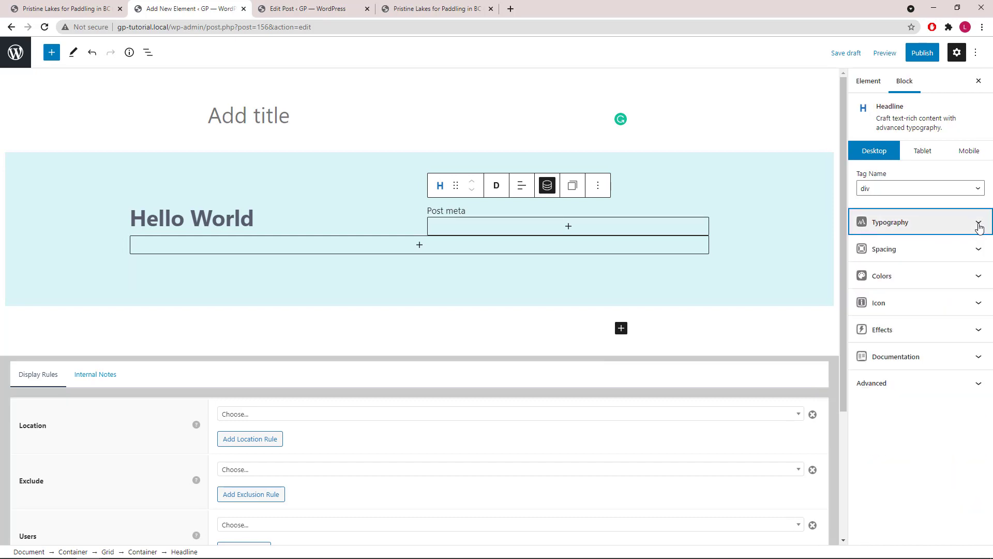
Step: Give the headline 30 top padding, 0 right padding, a 2px top border and inline width
{"action": "left_click", "coordinate": [978, 249]}
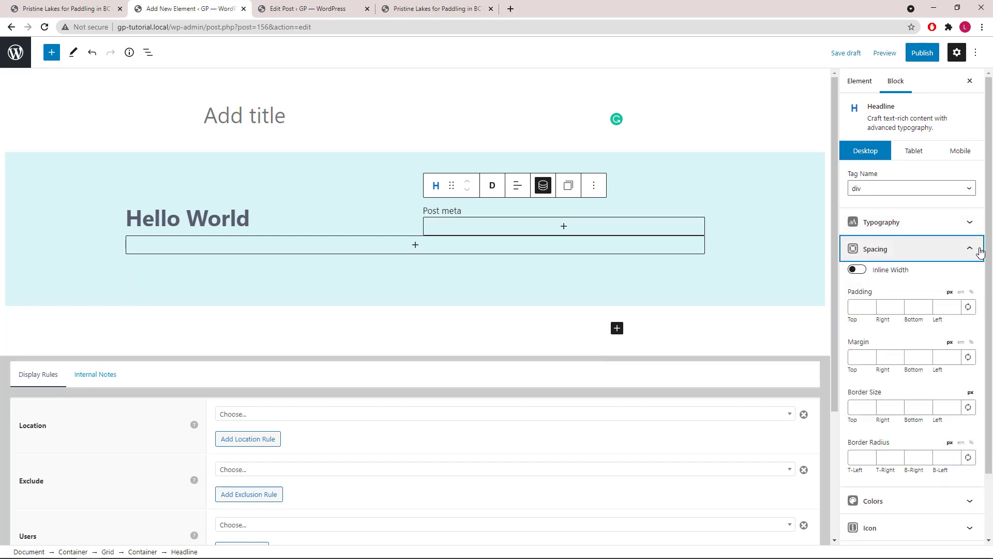
{"action": "left_click", "coordinate": [859, 306]}
{"action": "type", "text": "30"}
{"action": "left_click", "coordinate": [886, 307]}
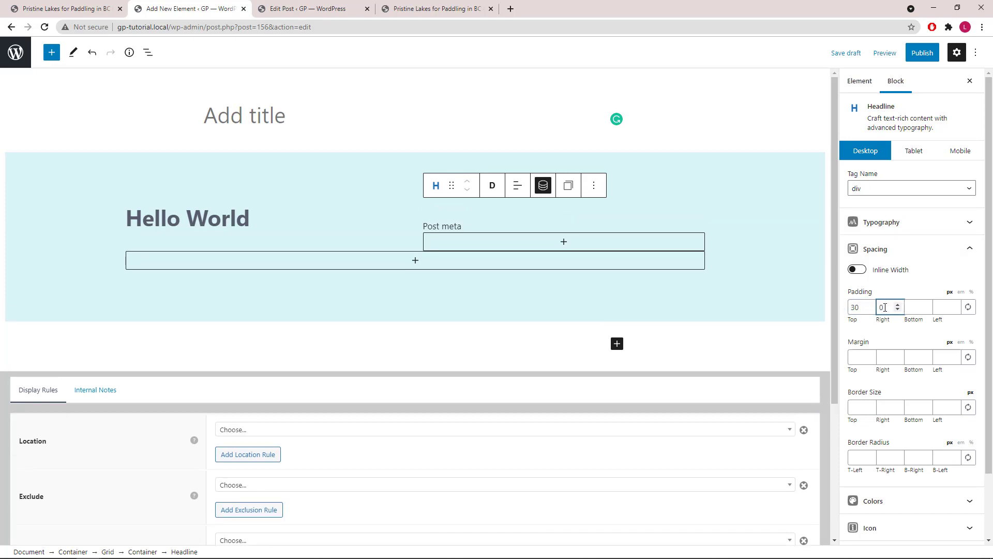
{"action": "left_click", "coordinate": [859, 407]}
{"action": "type", "text": "2"}
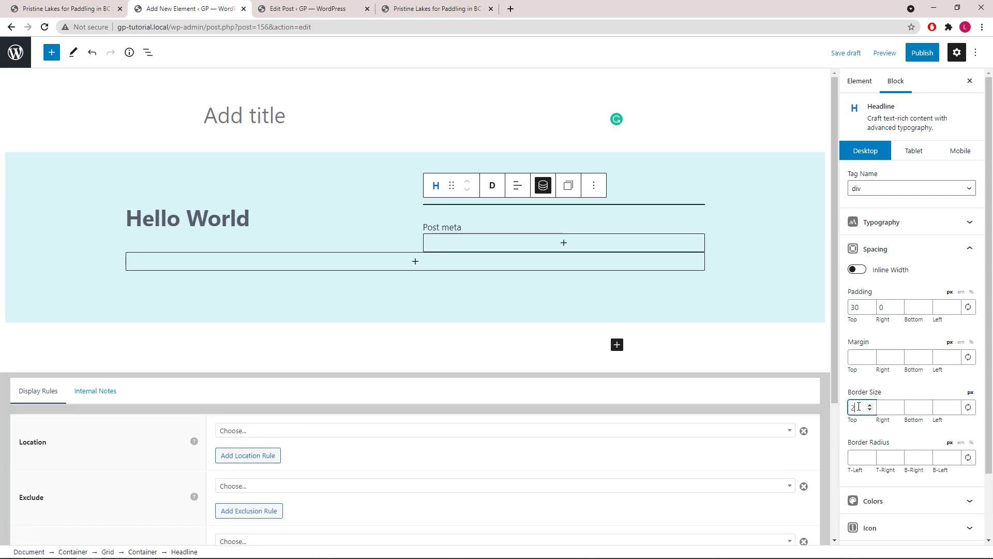
{"action": "left_click", "coordinate": [856, 270]}
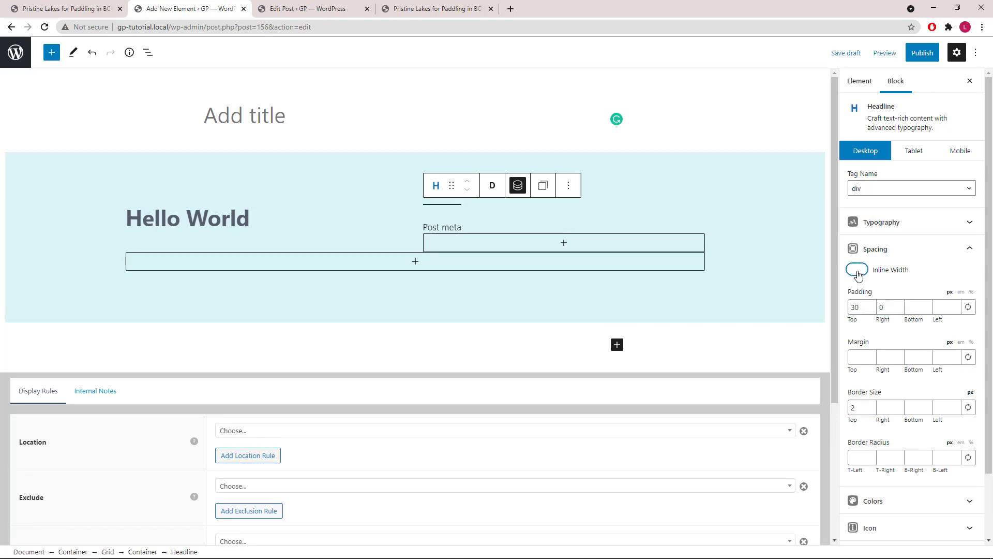
{"action": "left_click", "coordinate": [968, 250]}
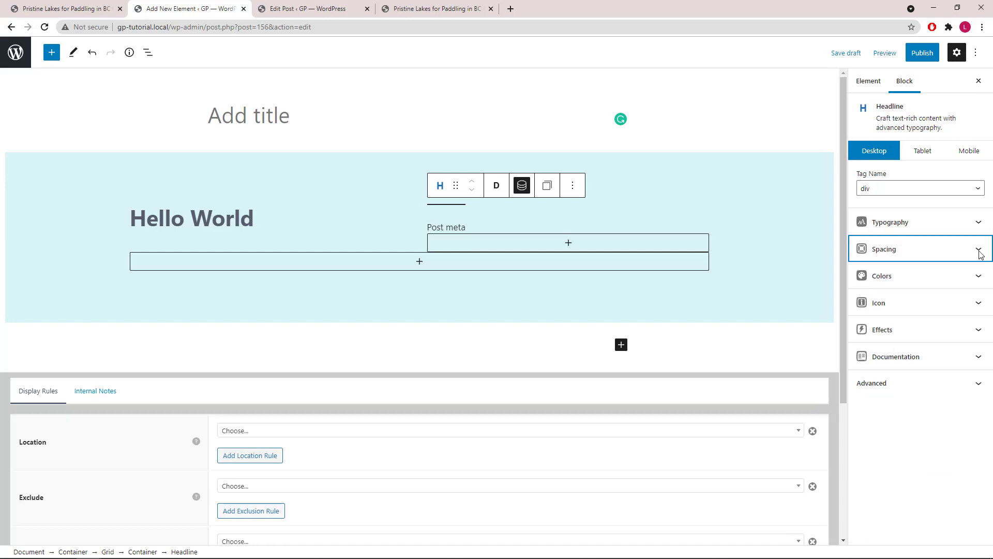
Step: Set the headline's border colour to #fb0a0a
{"action": "left_click", "coordinate": [981, 276]}
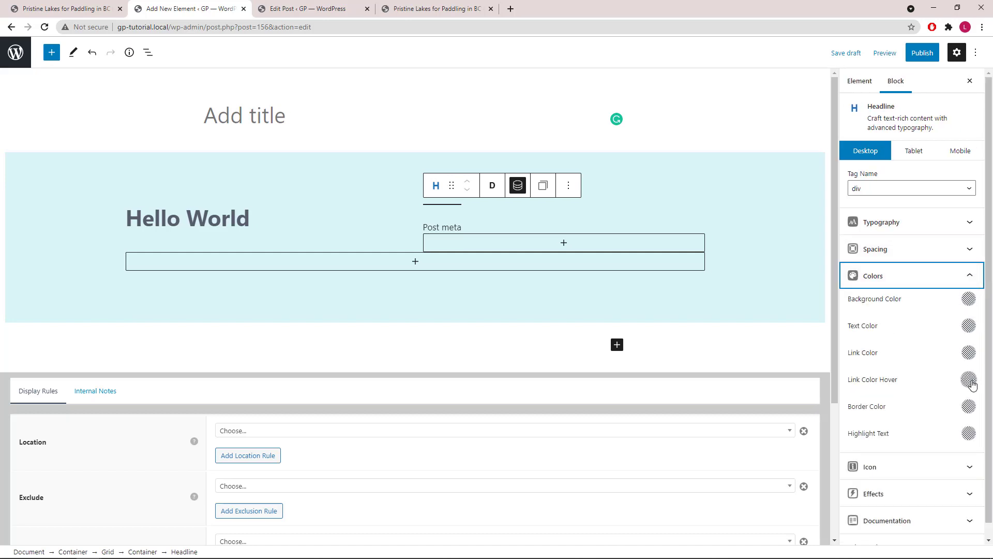
{"action": "left_click", "coordinate": [969, 406]}
{"action": "triple_click", "coordinate": [883, 277]}
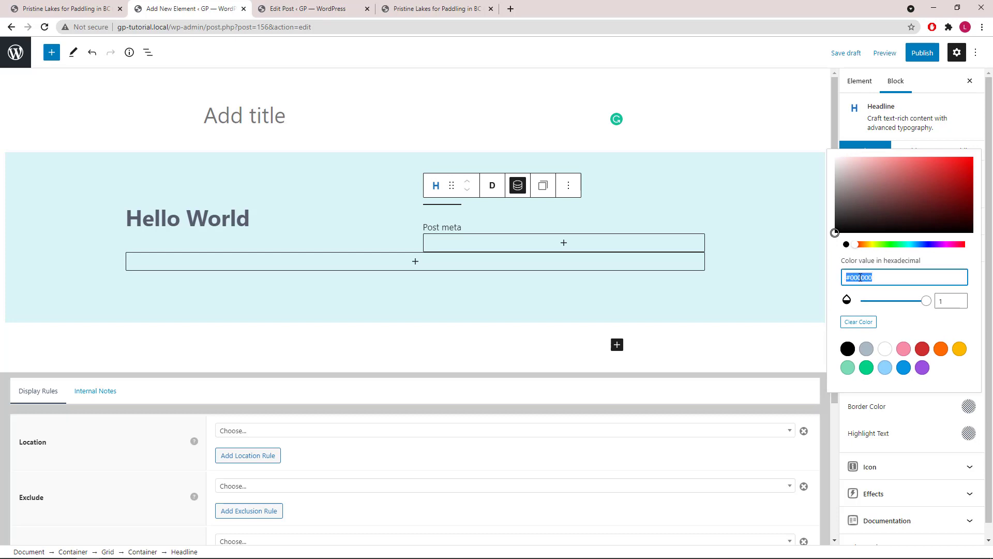
{"action": "right_click", "coordinate": [883, 277]}
{"action": "left_click", "coordinate": [872, 324]}
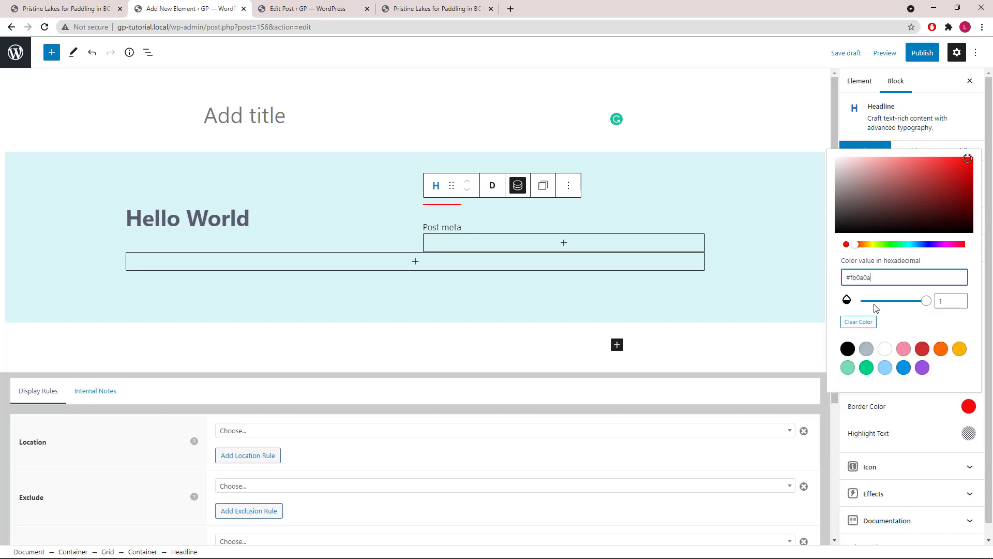
{"action": "left_click", "coordinate": [962, 406]}
{"action": "left_click", "coordinate": [973, 277]}
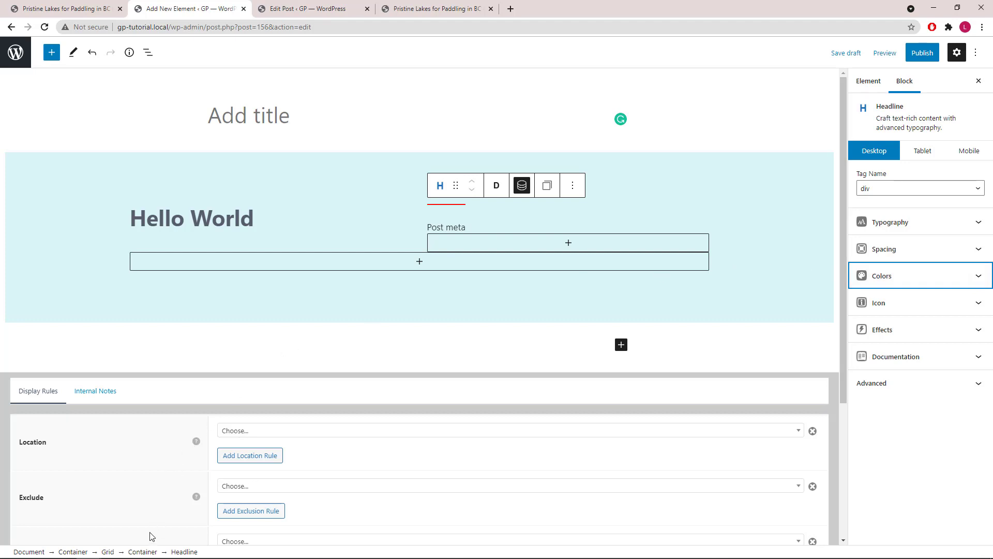
Step: Right-align the text of the container holding the post meta headline
{"action": "left_click", "coordinate": [142, 552]}
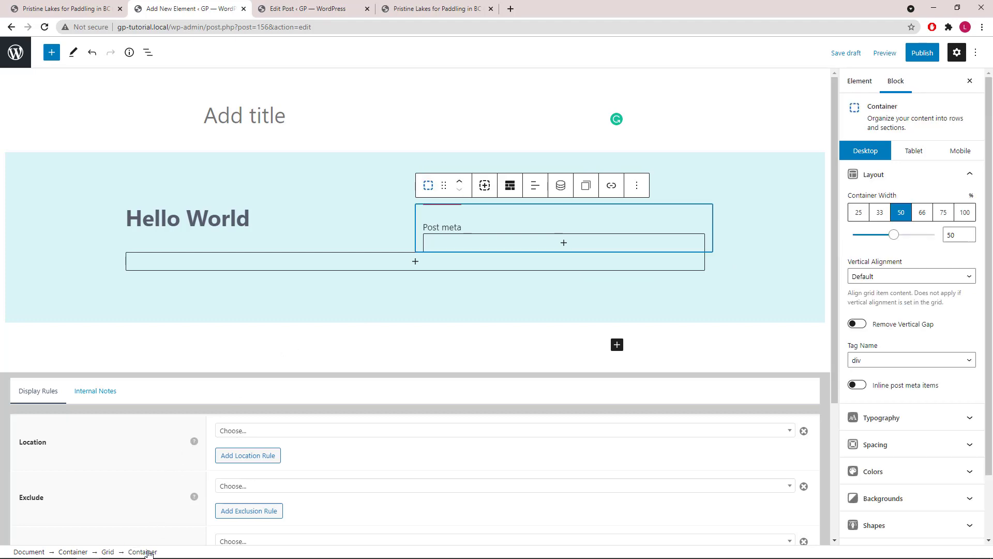
{"action": "left_click", "coordinate": [536, 191]}
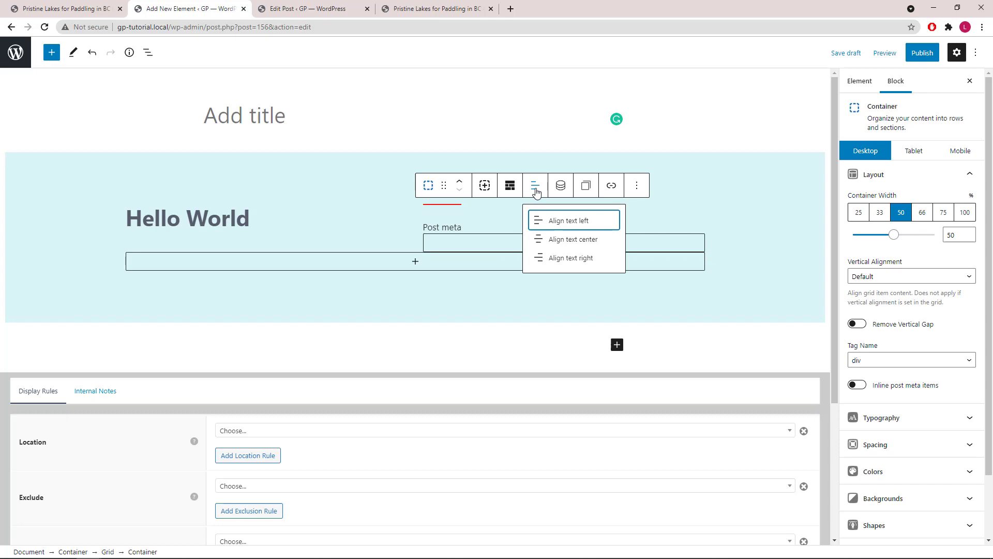
{"action": "left_click", "coordinate": [564, 263]}
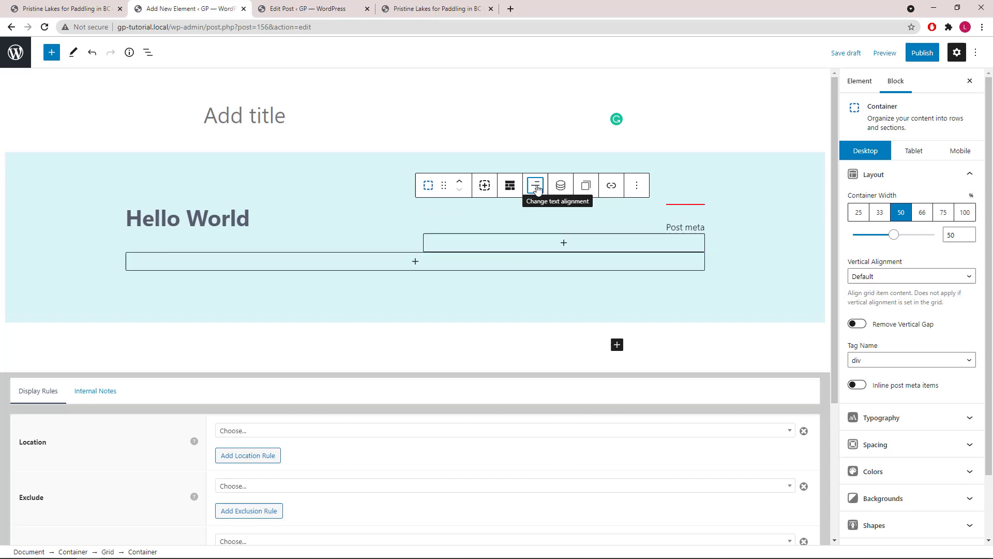
Step: Add a nested Container with the turquoise lake photo as its background image
{"action": "left_click", "coordinate": [406, 265]}
{"action": "left_click", "coordinate": [413, 243]}
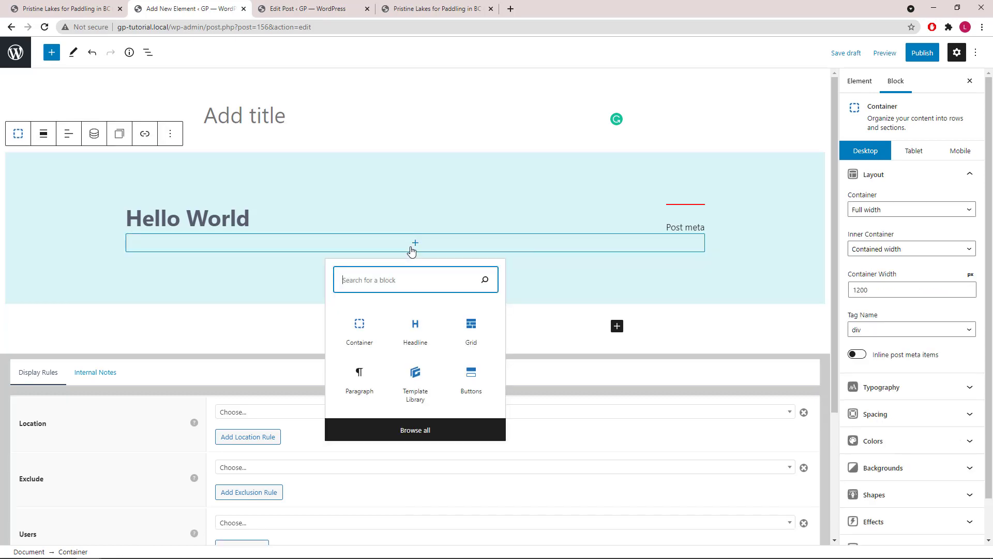
{"action": "left_click", "coordinate": [359, 331]}
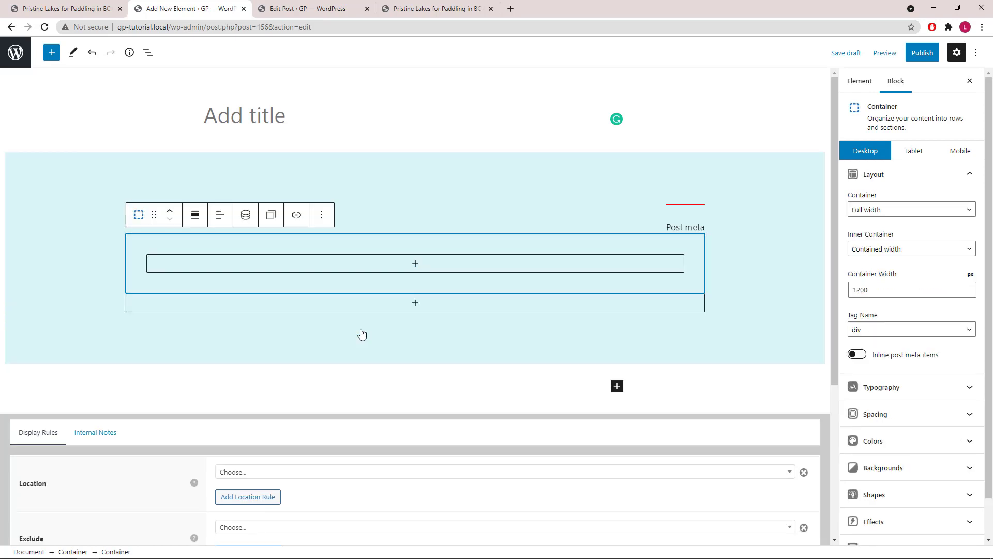
{"action": "left_click", "coordinate": [968, 176]}
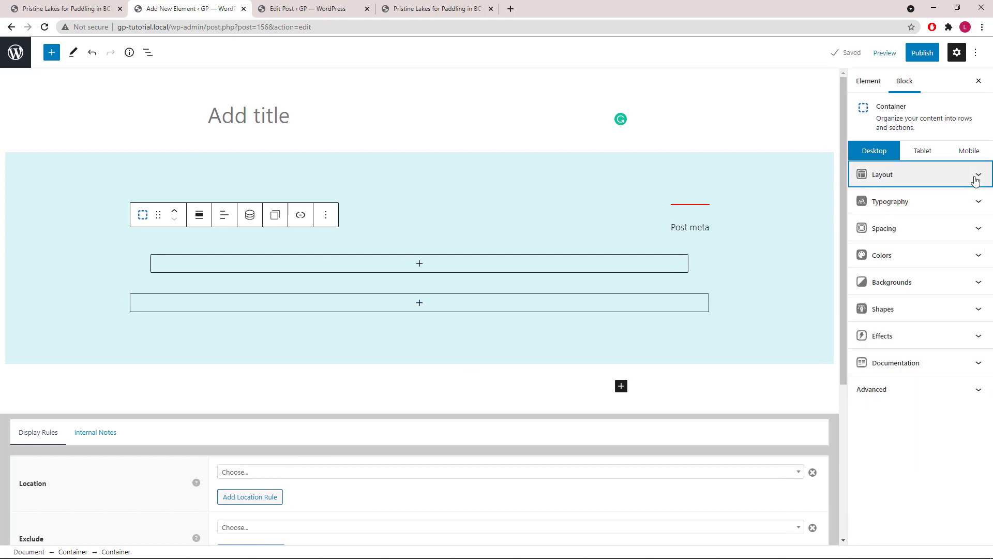
{"action": "left_click", "coordinate": [978, 284]}
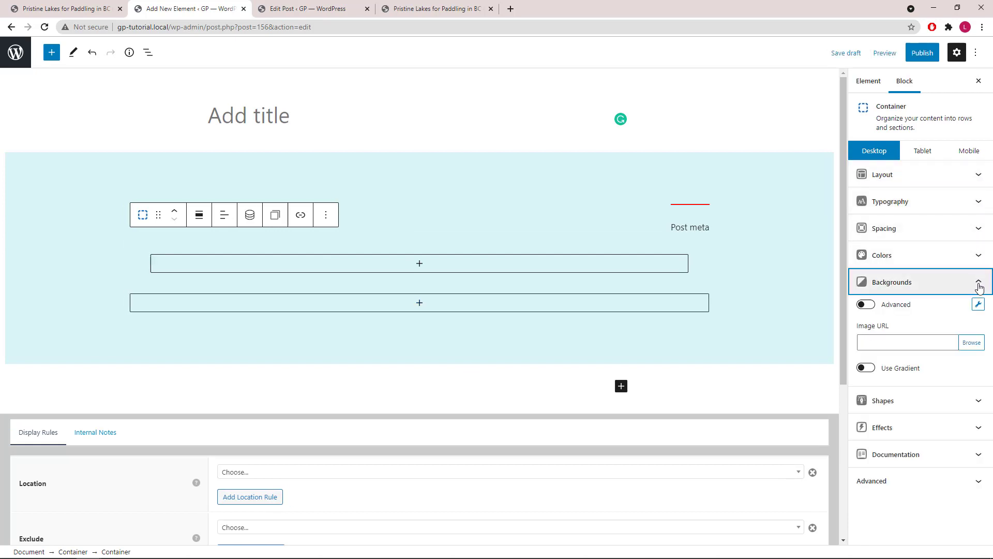
{"action": "left_click", "coordinate": [963, 343]}
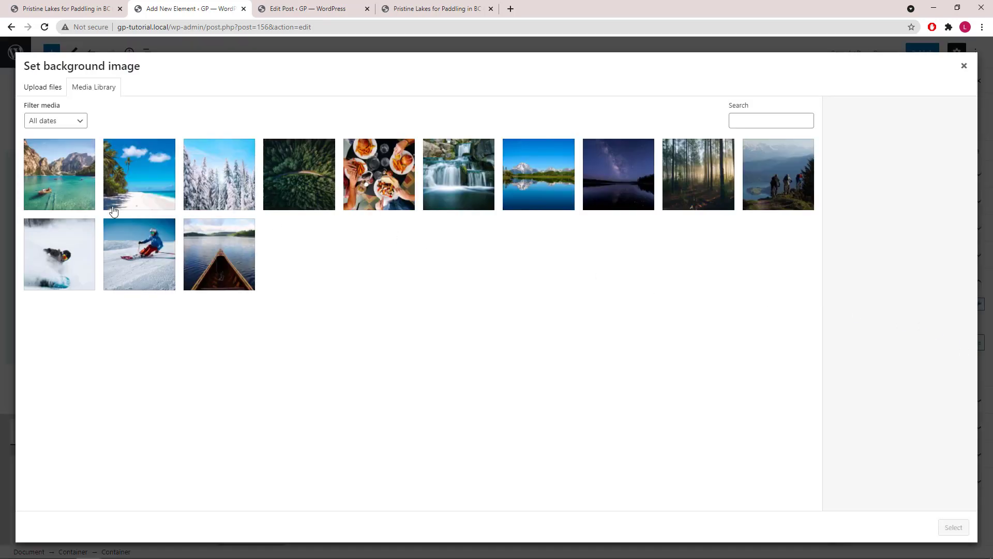
{"action": "left_click", "coordinate": [79, 191]}
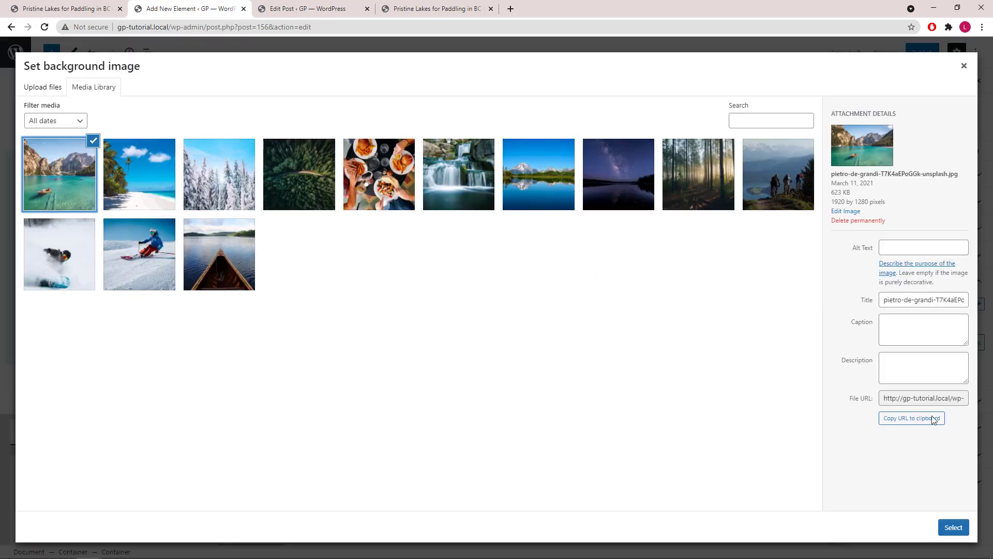
{"action": "left_click", "coordinate": [953, 526]}
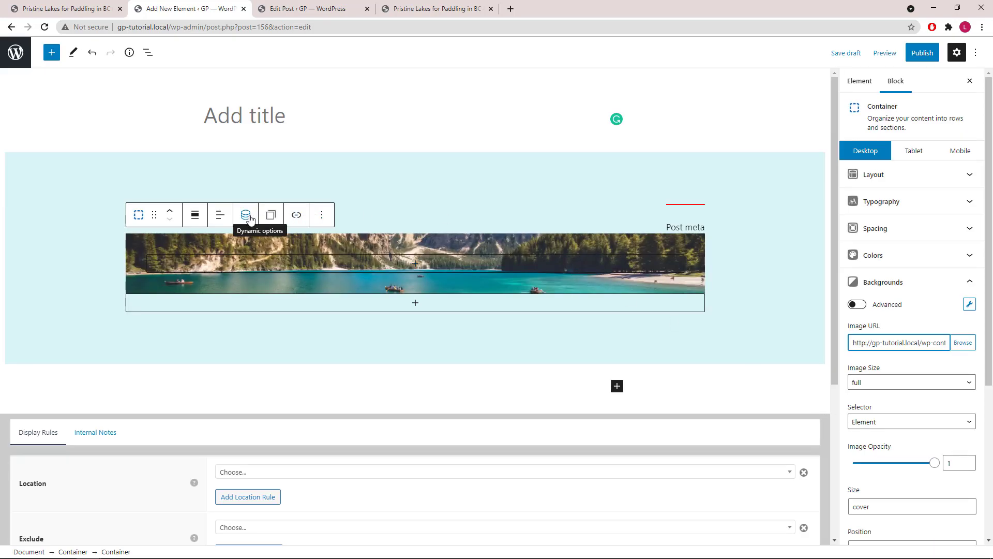
Step: Make the container's background image dynamically use the post's featured image
{"action": "left_click", "coordinate": [249, 217]}
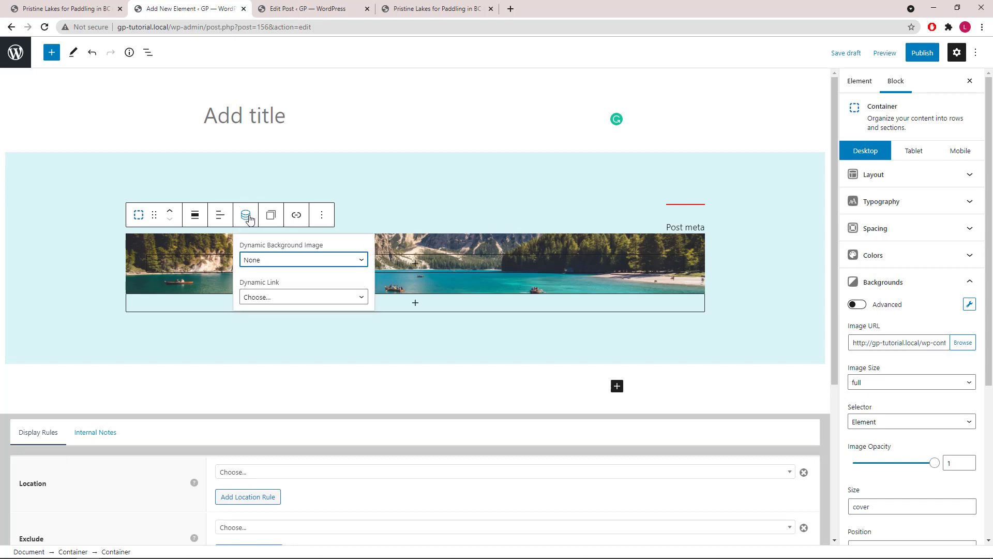
{"action": "left_click", "coordinate": [286, 262]}
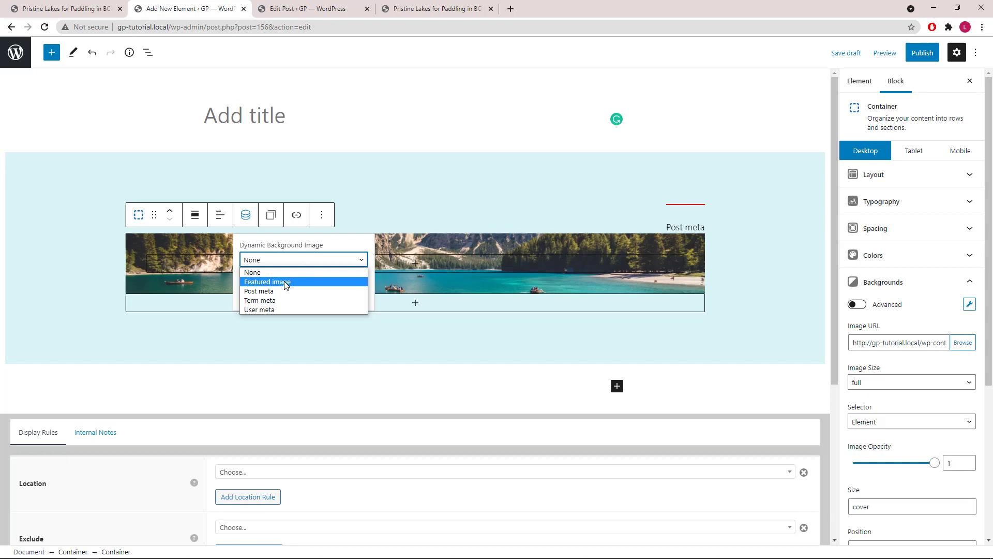
{"action": "left_click", "coordinate": [285, 282]}
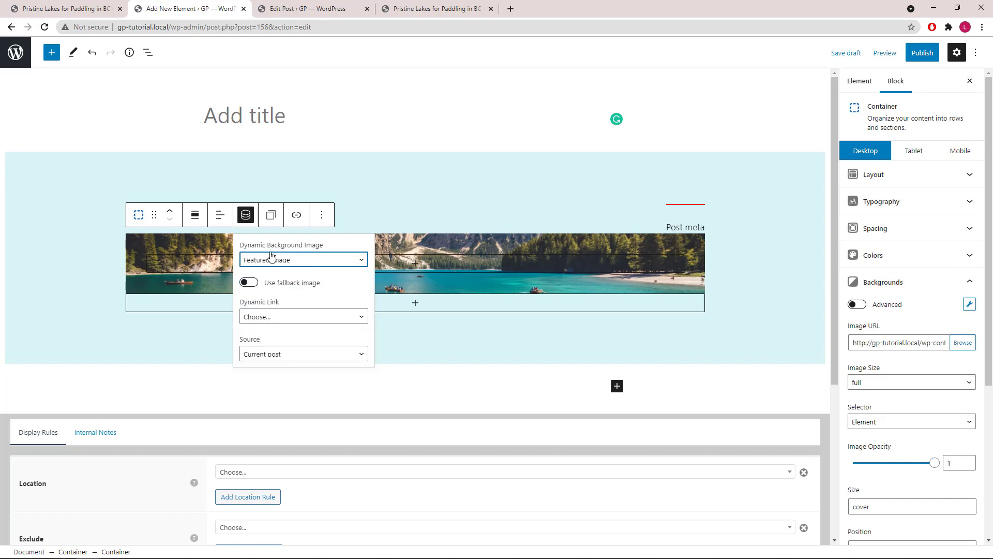
{"action": "left_click", "coordinate": [247, 220]}
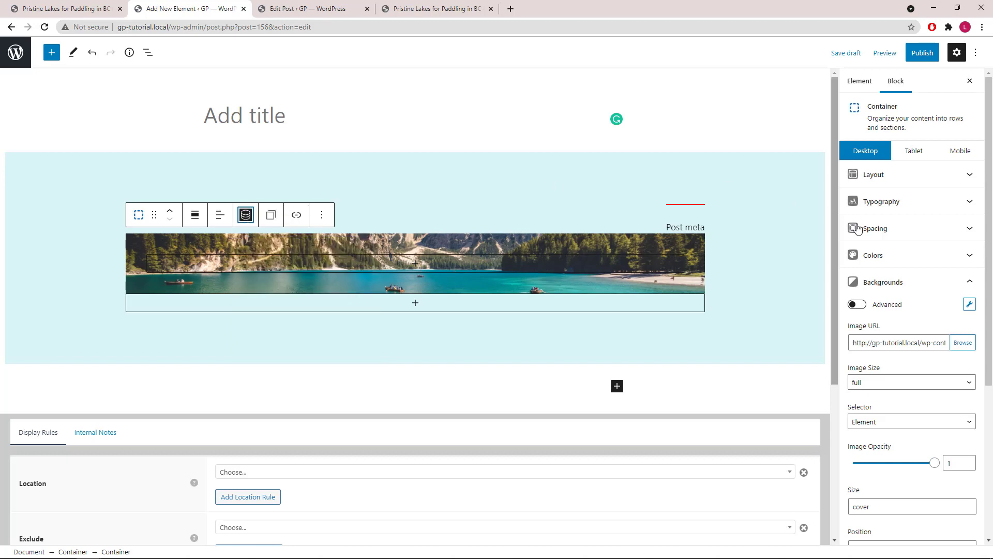
Step: Set the image container's padding to 0/0/500/0 and its top margin to 50
{"action": "left_click", "coordinate": [969, 285]}
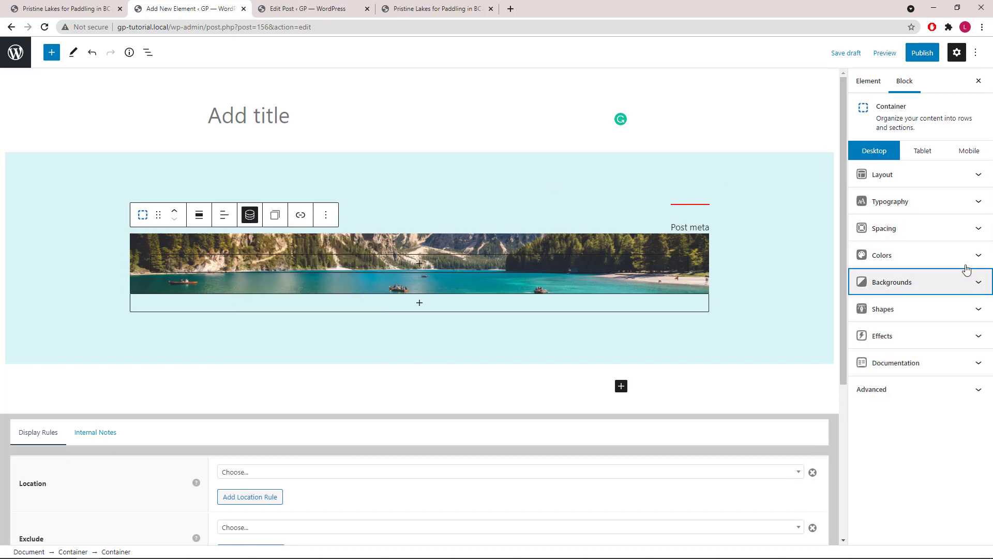
{"action": "left_click", "coordinate": [969, 228]}
{"action": "left_click", "coordinate": [969, 281]}
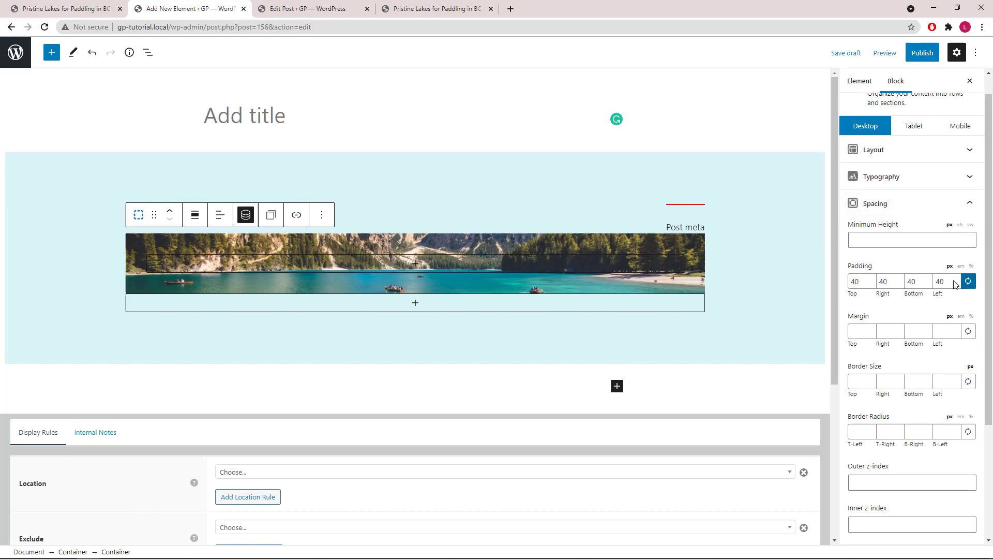
{"action": "left_click", "coordinate": [948, 283]}
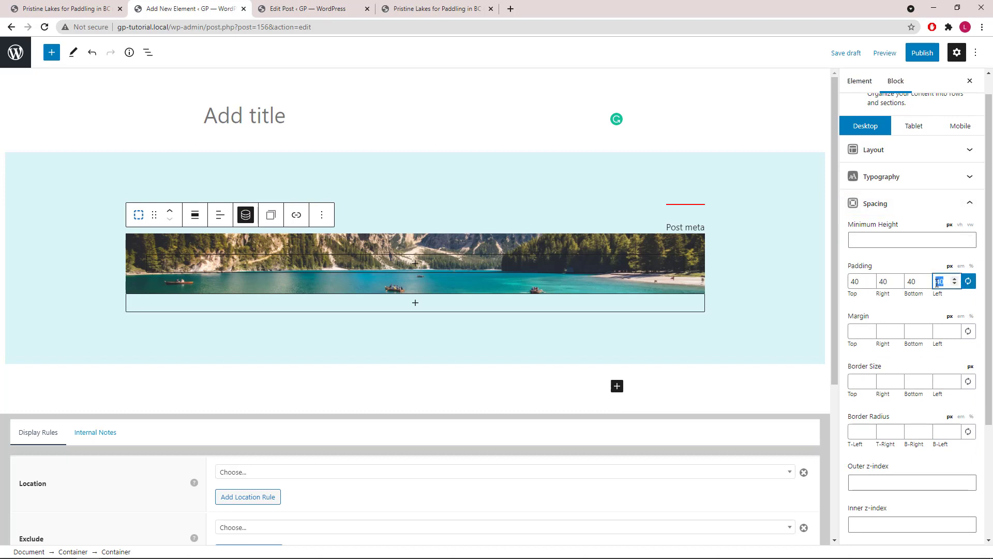
{"action": "type", "text": "0"}
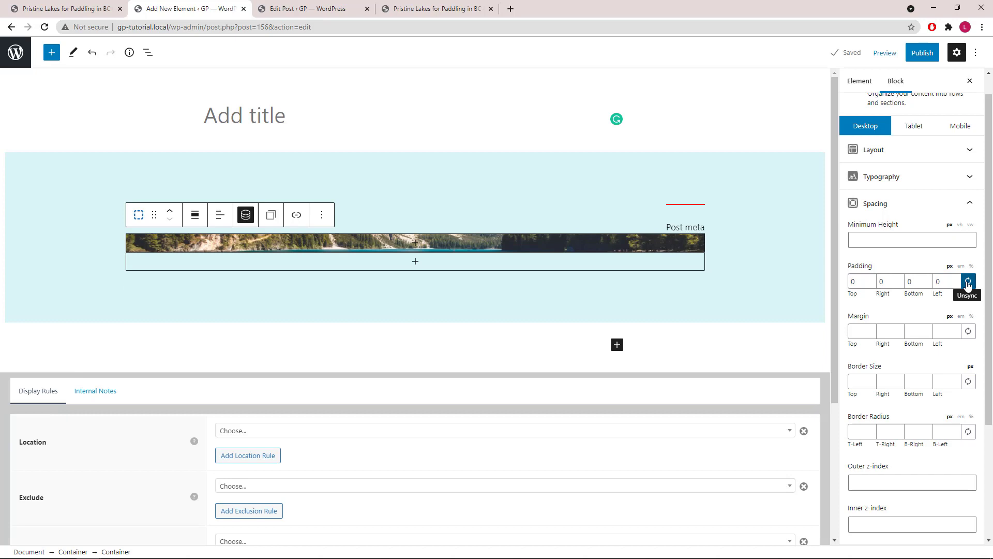
{"action": "left_click", "coordinate": [968, 282]}
{"action": "double_click", "coordinate": [908, 281]}
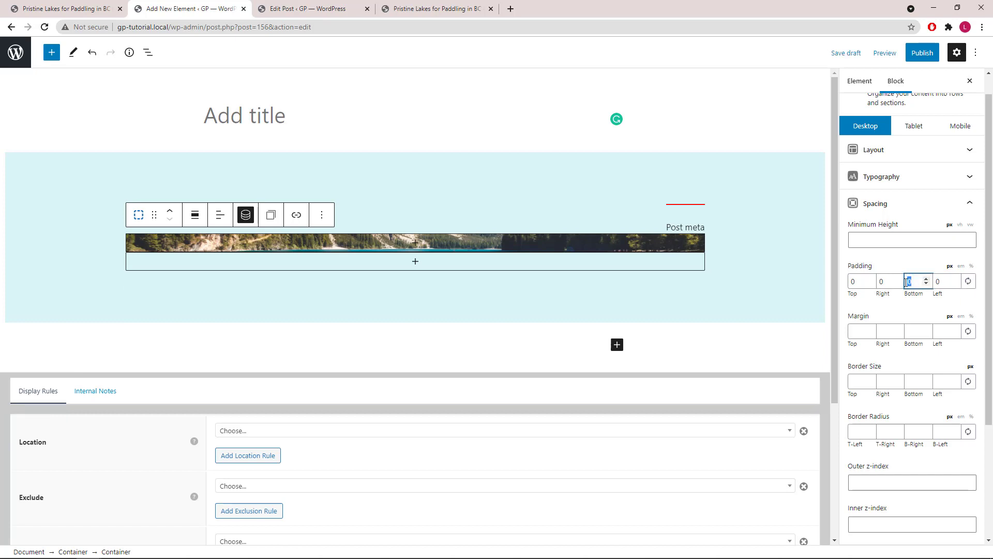
{"action": "type", "text": "500"}
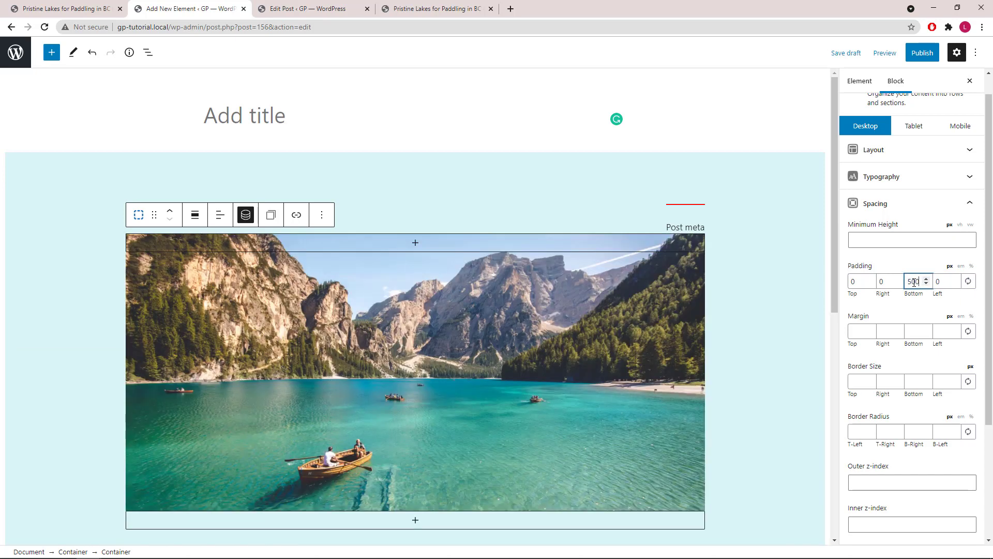
{"action": "left_click", "coordinate": [854, 332]}
{"action": "type", "text": "50"}
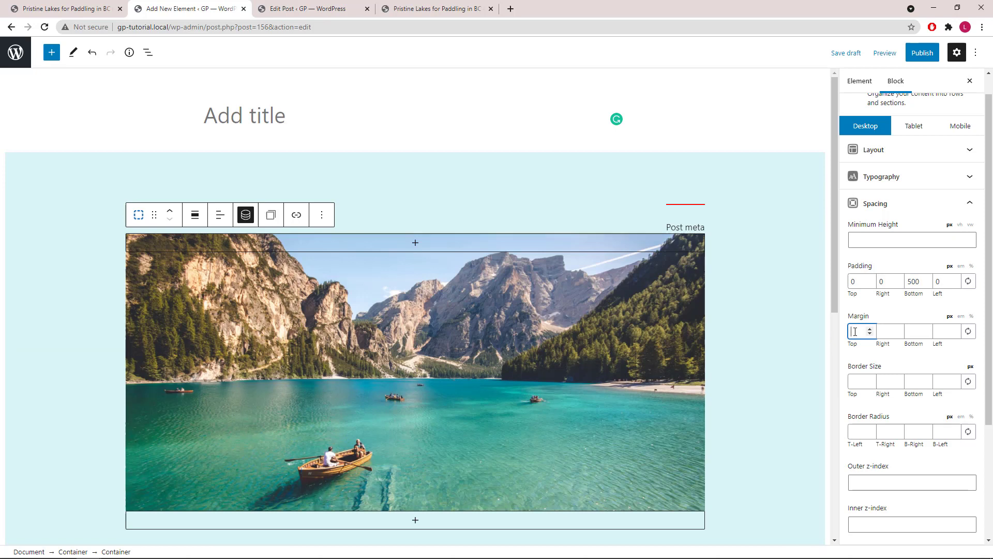
{"action": "left_click", "coordinate": [968, 205]}
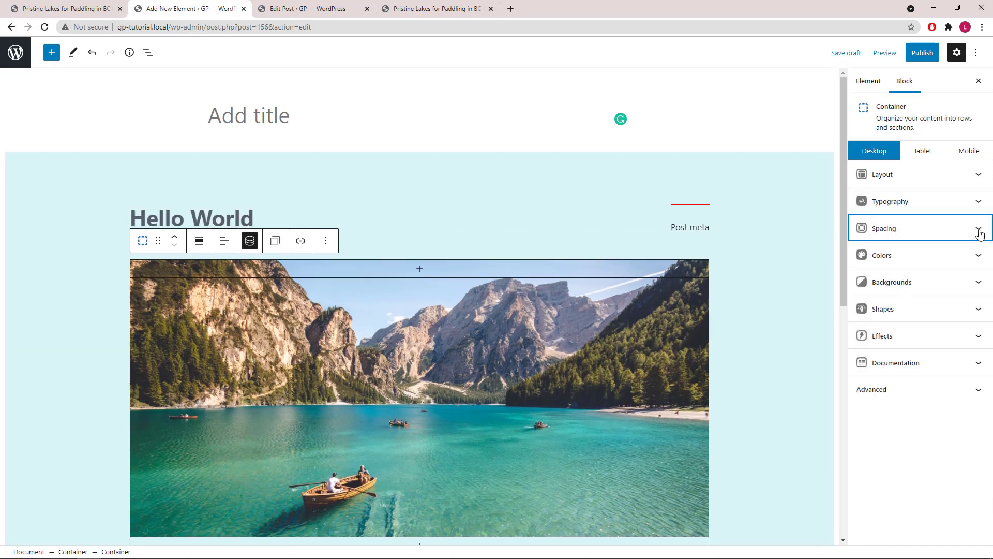
Step: Paste #565d6e as both the text colour and link colour of the lake-photo container
{"action": "left_click", "coordinate": [975, 255]}
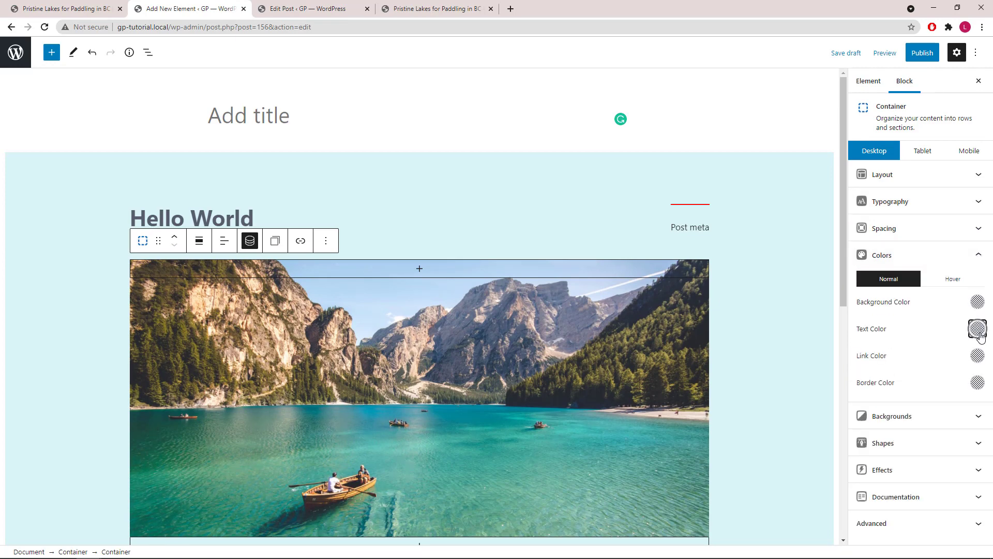
{"action": "left_click", "coordinate": [978, 330]}
{"action": "triple_click", "coordinate": [868, 227]}
{"action": "right_click", "coordinate": [869, 228]}
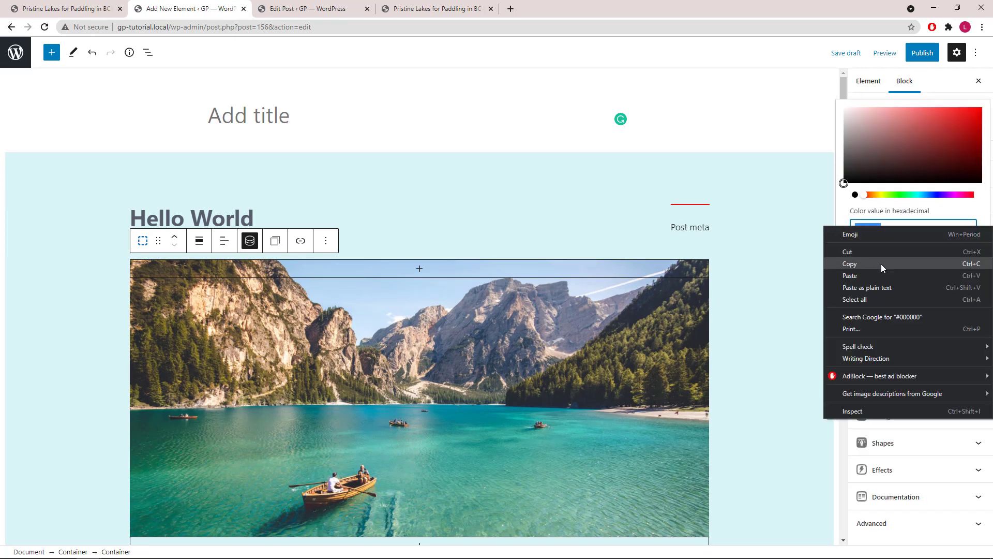
{"action": "left_click", "coordinate": [880, 273]}
{"action": "left_click", "coordinate": [977, 355]}
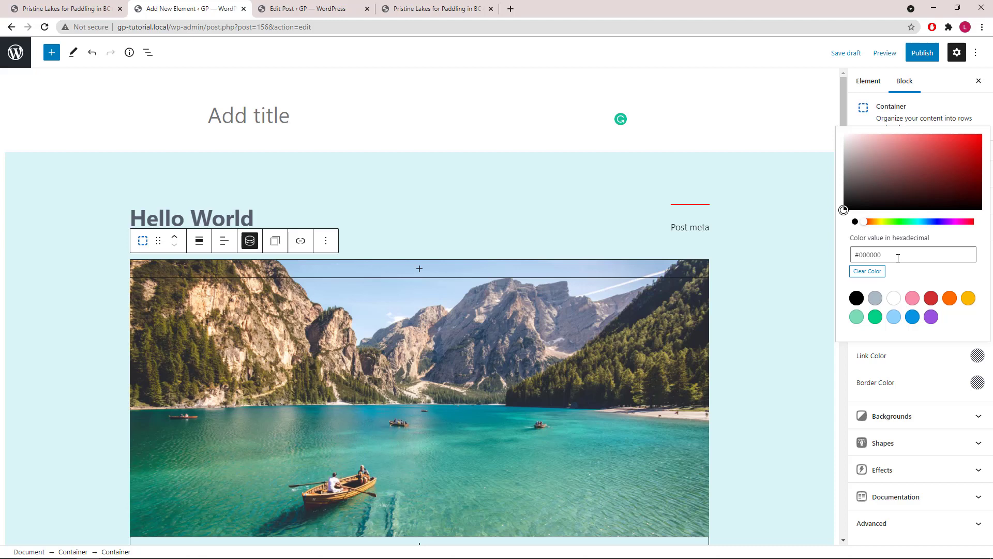
{"action": "triple_click", "coordinate": [898, 255]}
{"action": "right_click", "coordinate": [898, 255]}
{"action": "left_click", "coordinate": [882, 306]}
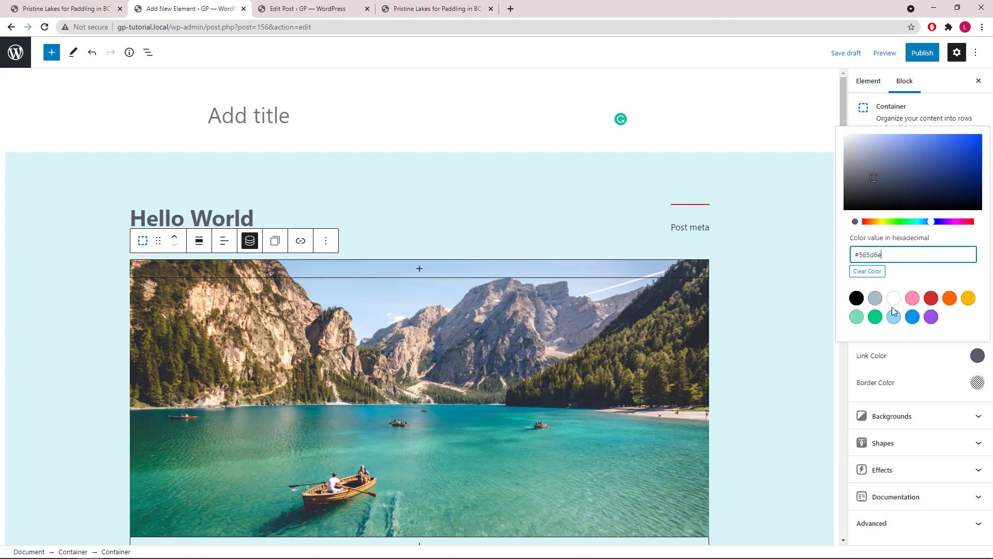
{"action": "left_click", "coordinate": [976, 355]}
{"action": "left_click", "coordinate": [978, 258]}
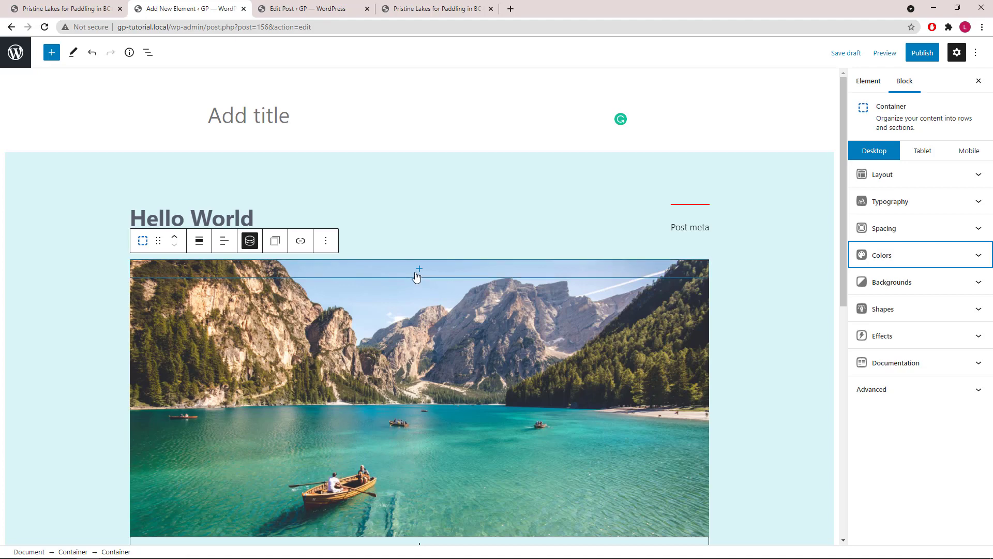
Step: Insert a one-column Grid block inside the lake-photo image container
{"action": "left_click", "coordinate": [416, 274]}
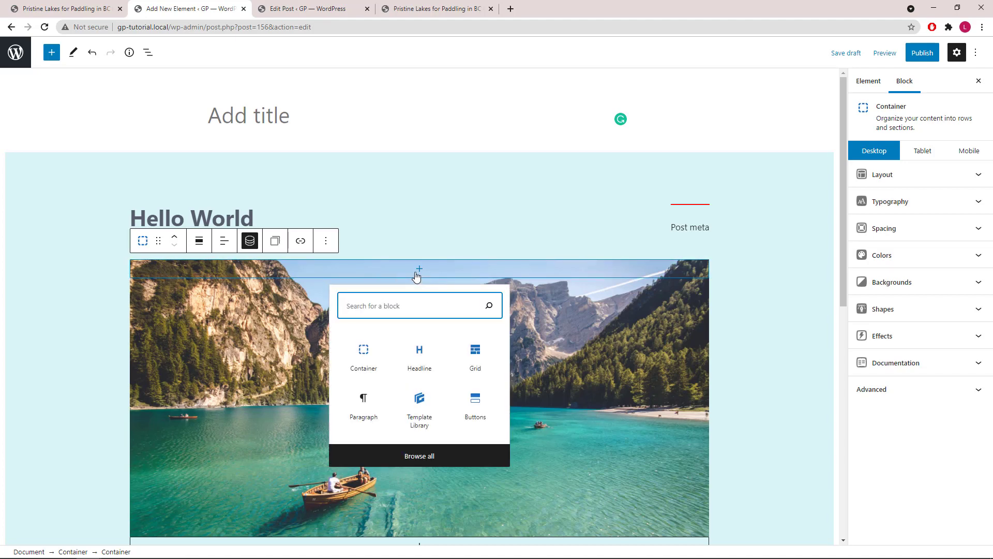
{"action": "left_click", "coordinate": [479, 356]}
{"action": "left_click", "coordinate": [479, 357]}
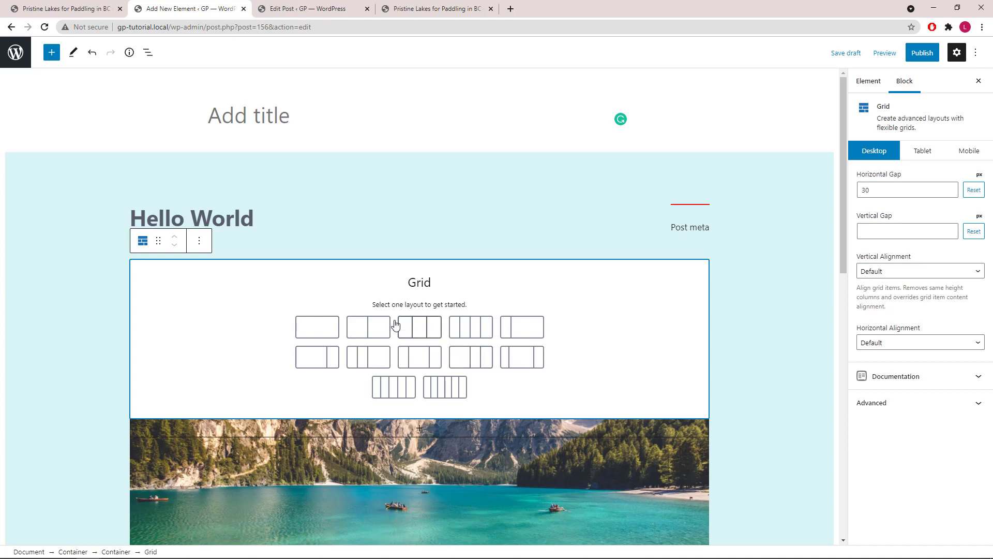
{"action": "left_click", "coordinate": [321, 330]}
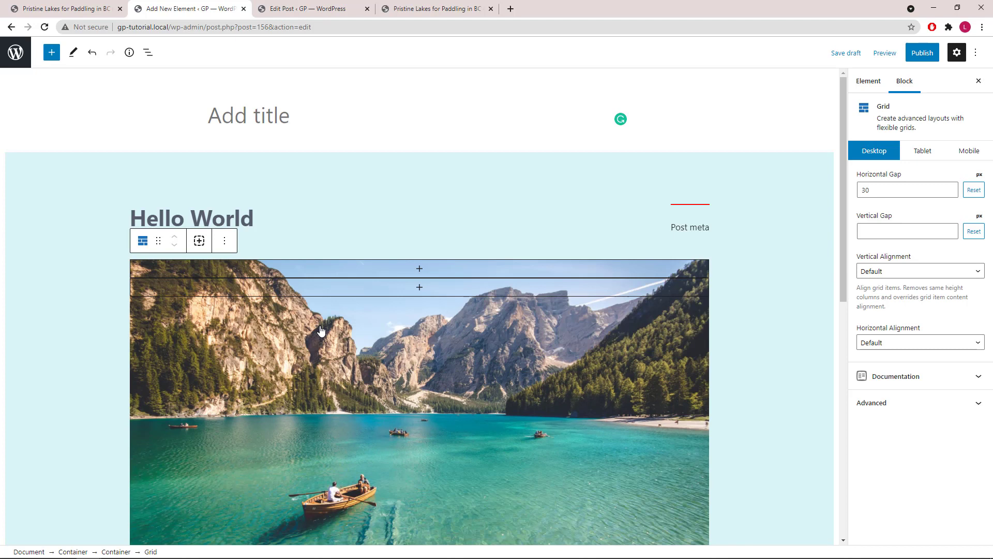
Step: Select the grid's inner Container from List View and set its width to 50%
{"action": "left_click", "coordinate": [147, 52]}
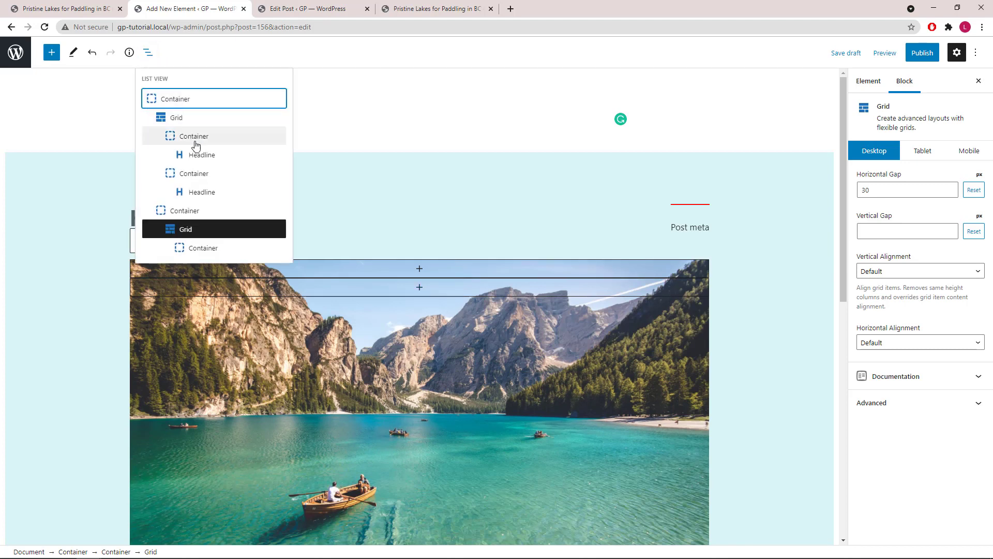
{"action": "left_click", "coordinate": [205, 249]}
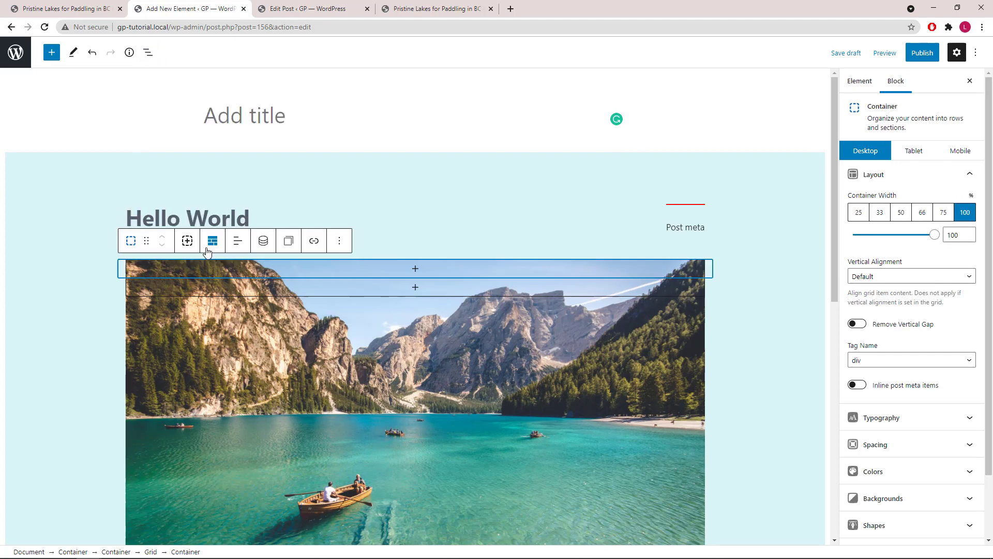
{"action": "left_click", "coordinate": [900, 213]}
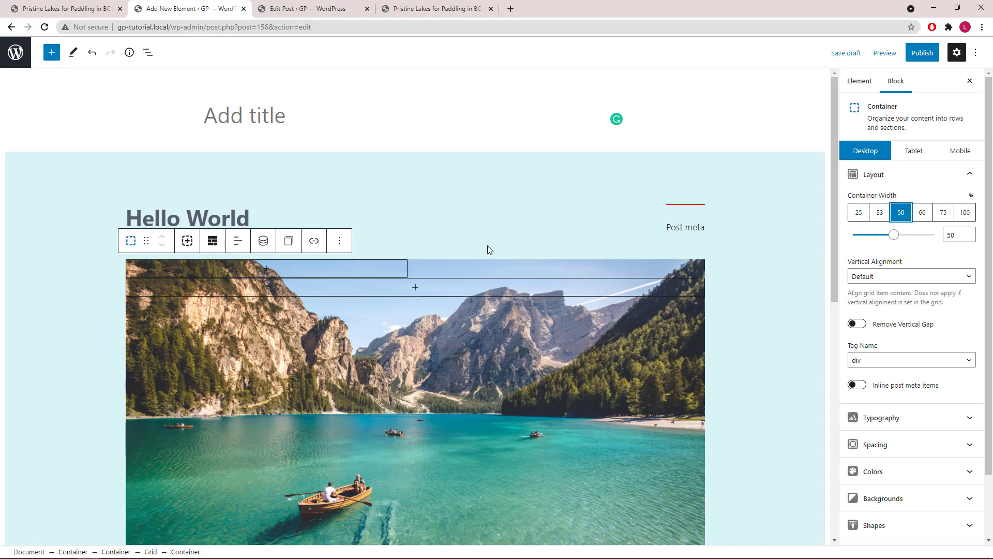
Step: Insert a Headline block in the inner container and change its tag from H2 to Div
{"action": "left_click", "coordinate": [266, 269]}
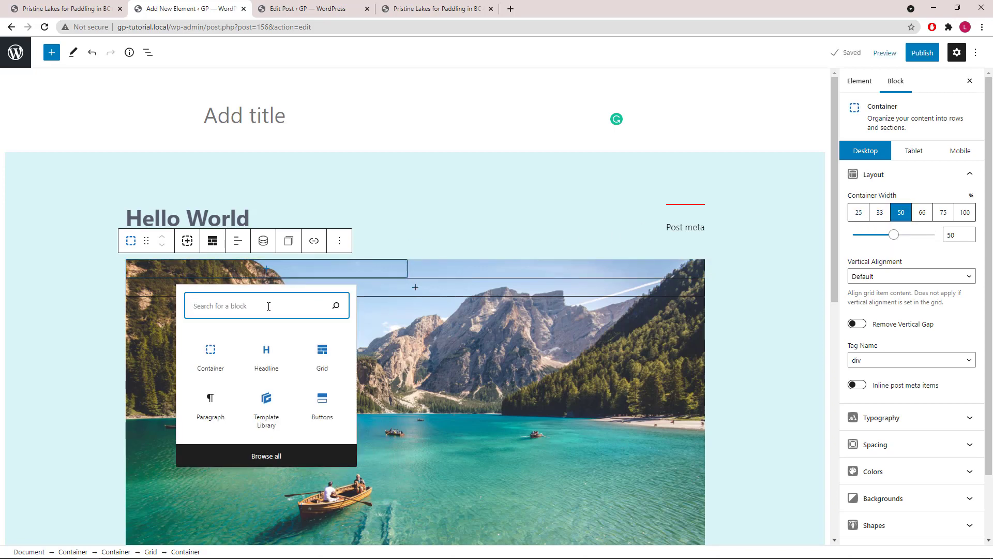
{"action": "left_click", "coordinate": [264, 355]}
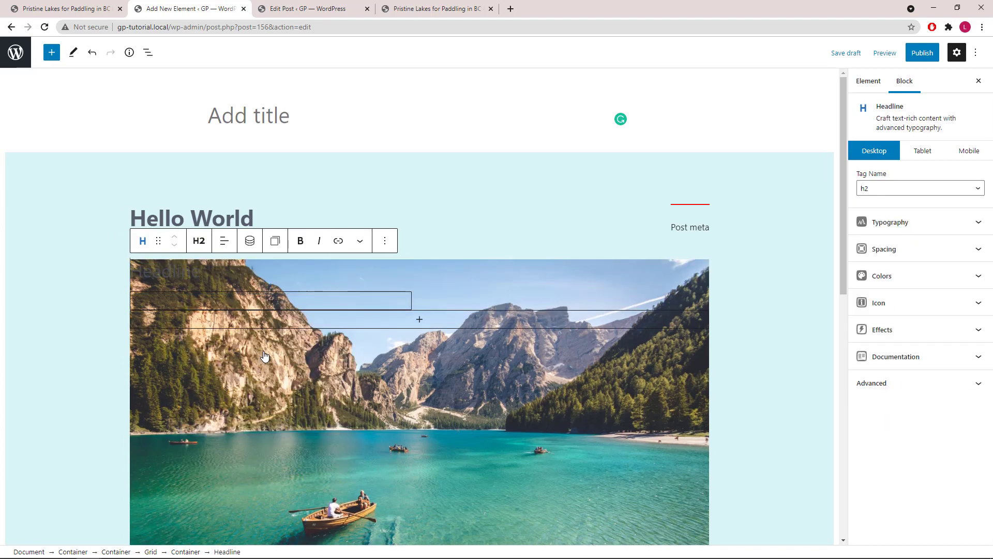
{"action": "left_click", "coordinate": [197, 246]}
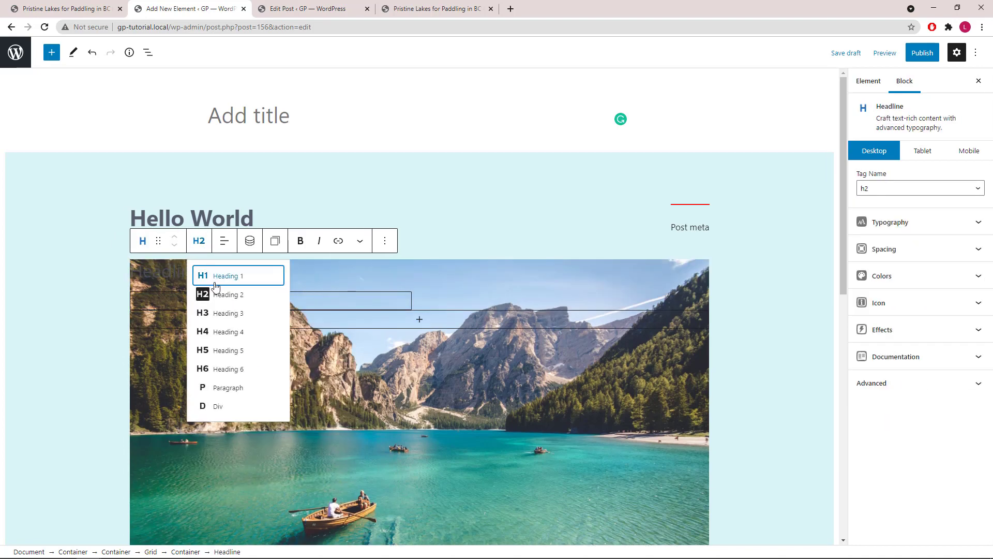
{"action": "left_click", "coordinate": [223, 409]}
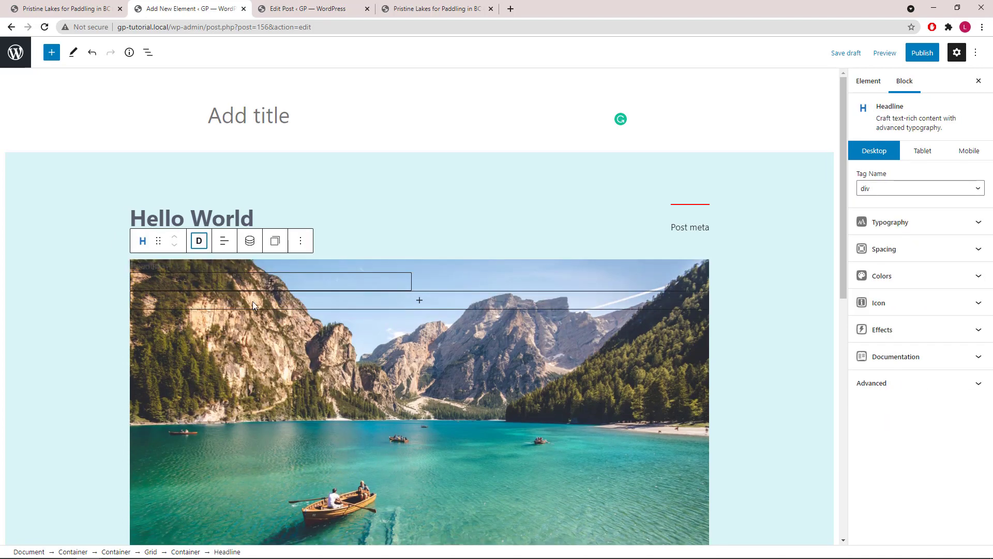
Step: Make the headline dynamically show a list of terms from the category taxonomy
{"action": "left_click", "coordinate": [250, 243]}
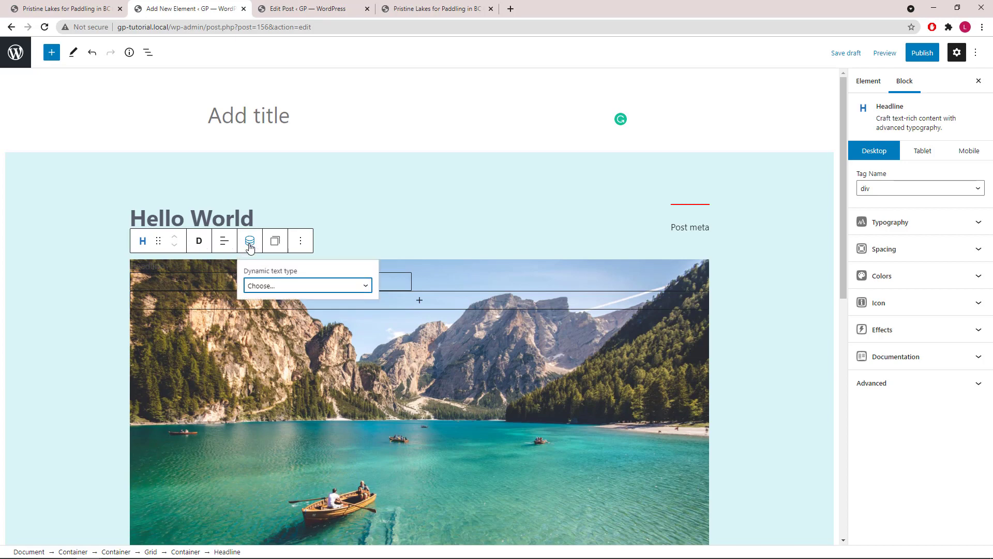
{"action": "left_click", "coordinate": [285, 287]}
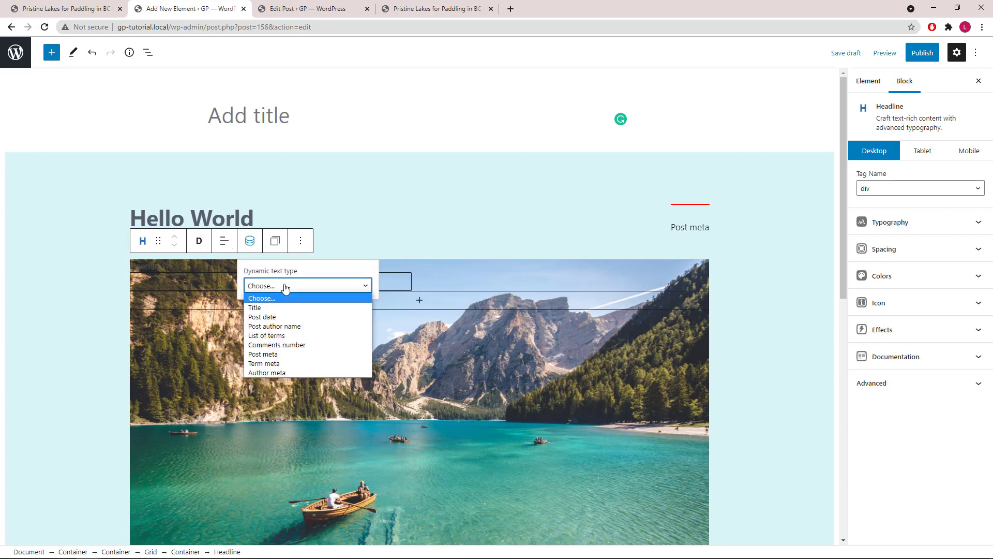
{"action": "left_click", "coordinate": [278, 336]}
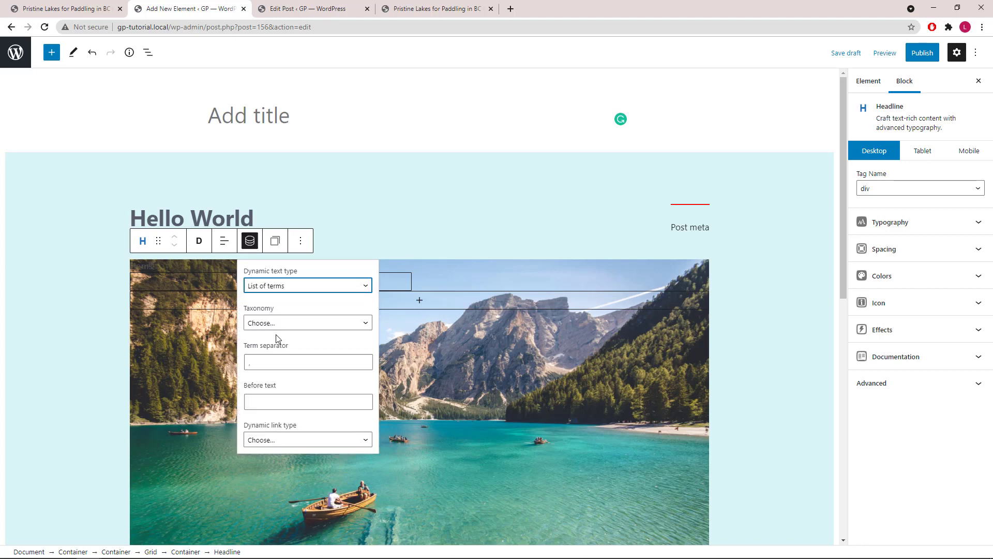
{"action": "left_click", "coordinate": [280, 325]}
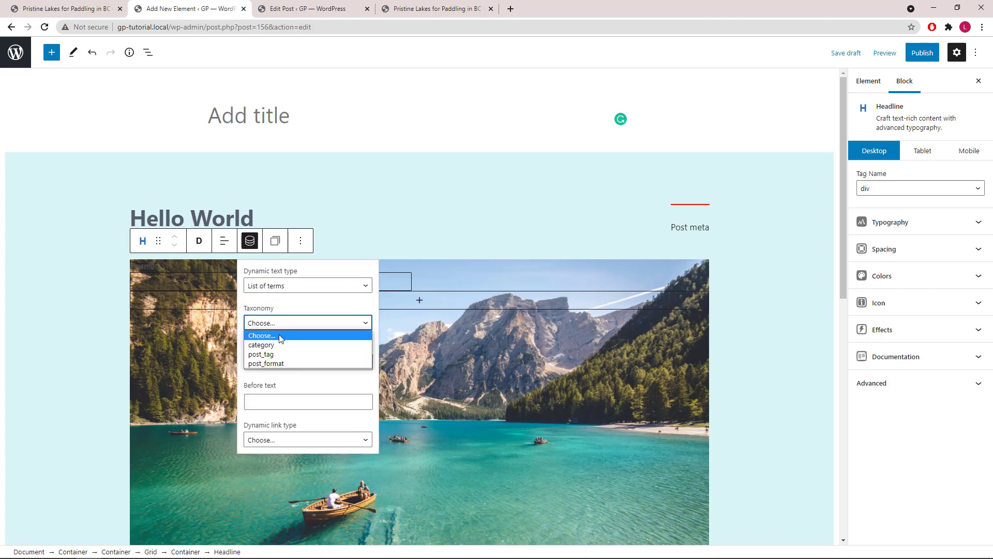
{"action": "left_click", "coordinate": [280, 345]}
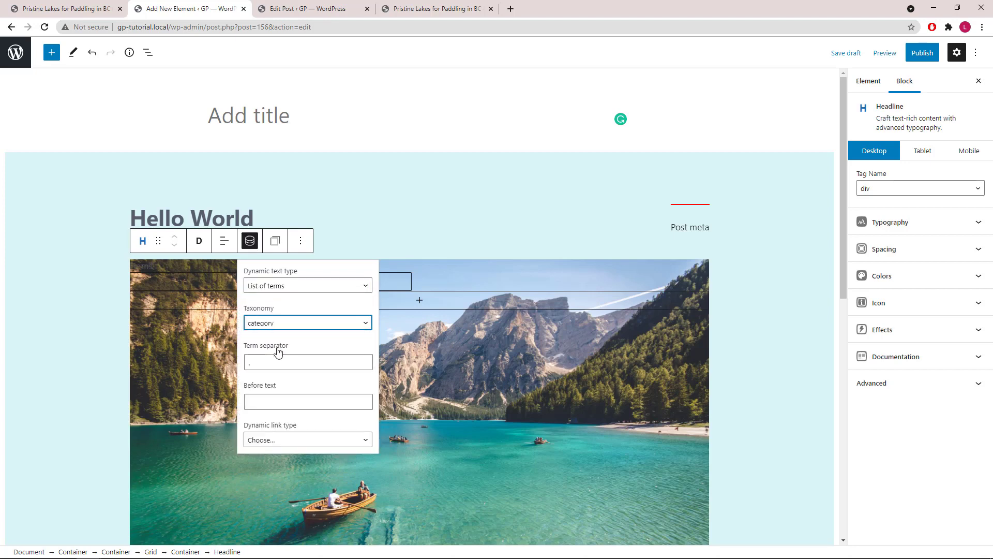
{"action": "left_click", "coordinate": [250, 361]}
{"action": "right_click", "coordinate": [251, 361]}
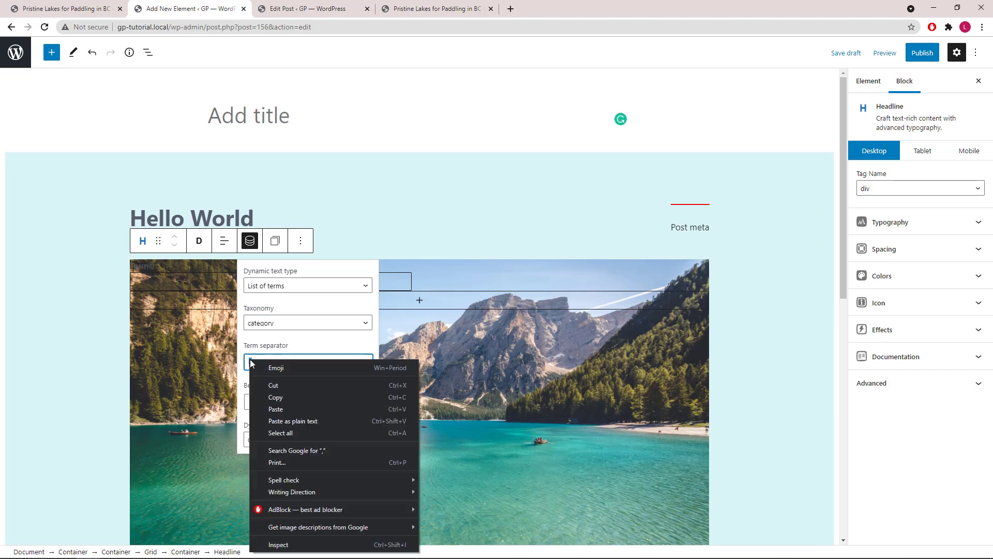
{"action": "left_click", "coordinate": [277, 409]}
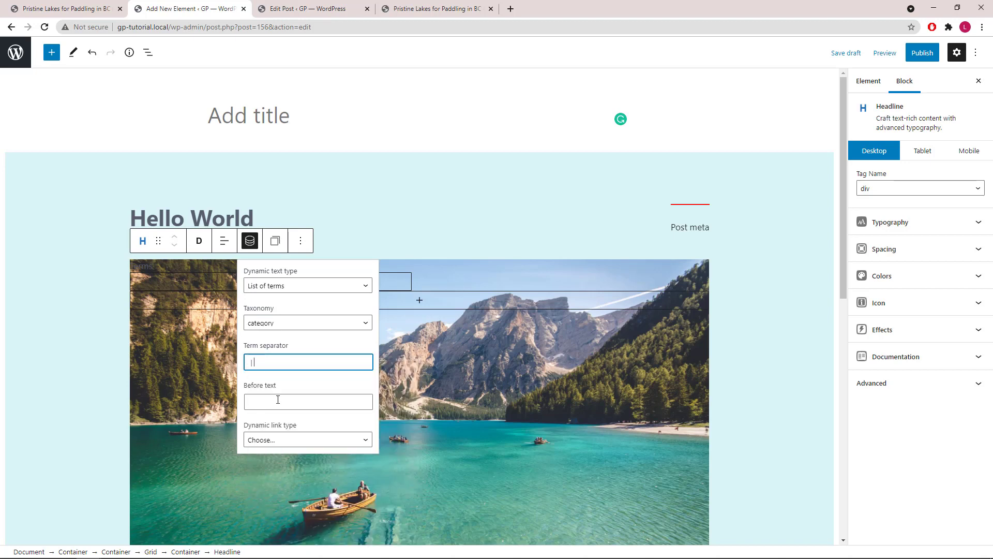
{"action": "left_click", "coordinate": [250, 241]}
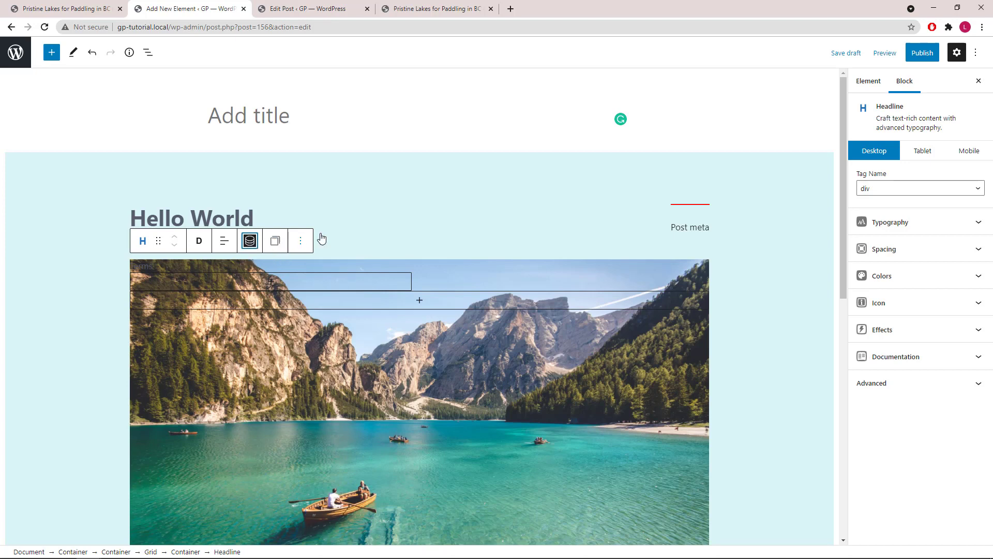
Step: Give the category-terms headline font weight 600, uppercase transform and a 1.5em font size
{"action": "left_click", "coordinate": [981, 224]}
{"action": "left_click", "coordinate": [895, 257]}
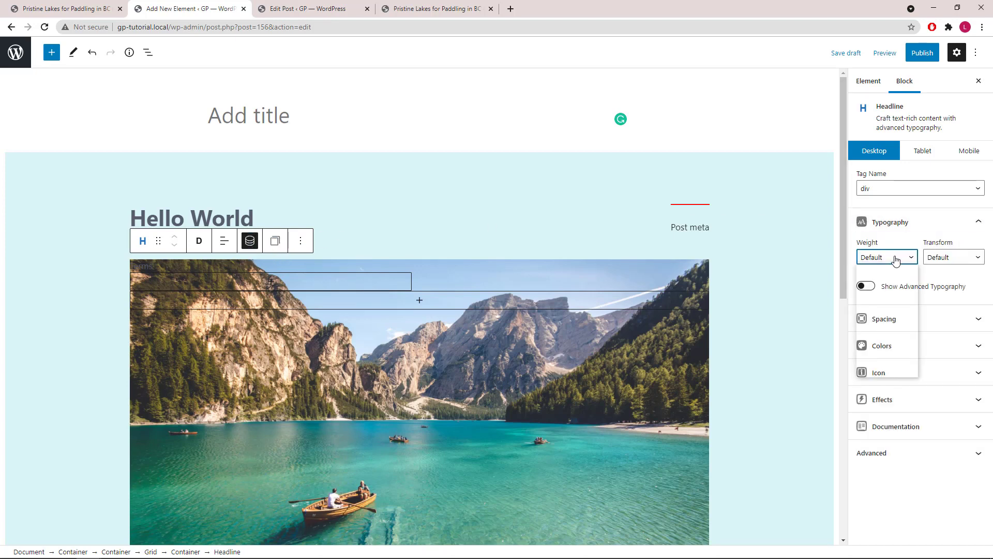
{"action": "left_click", "coordinate": [879, 344]}
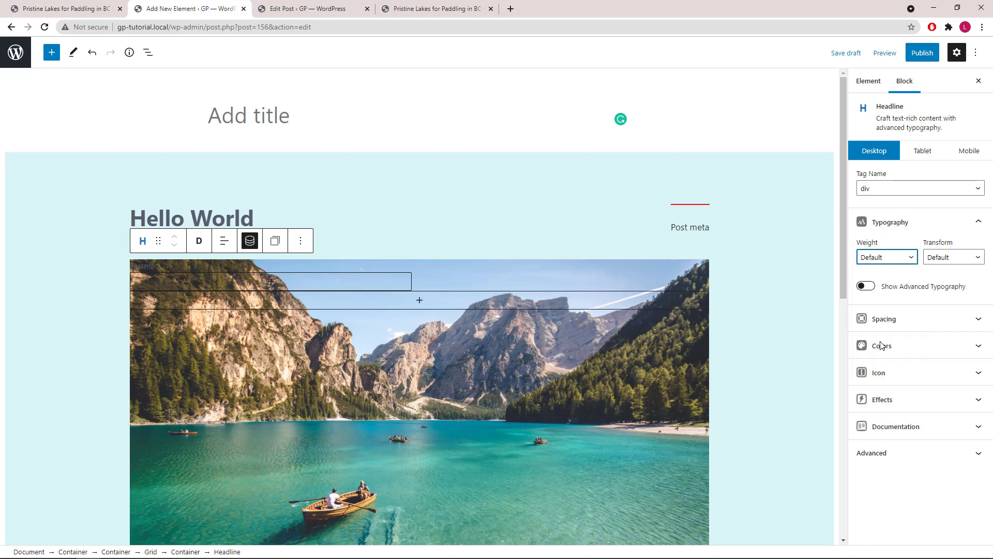
{"action": "left_click", "coordinate": [945, 267]}
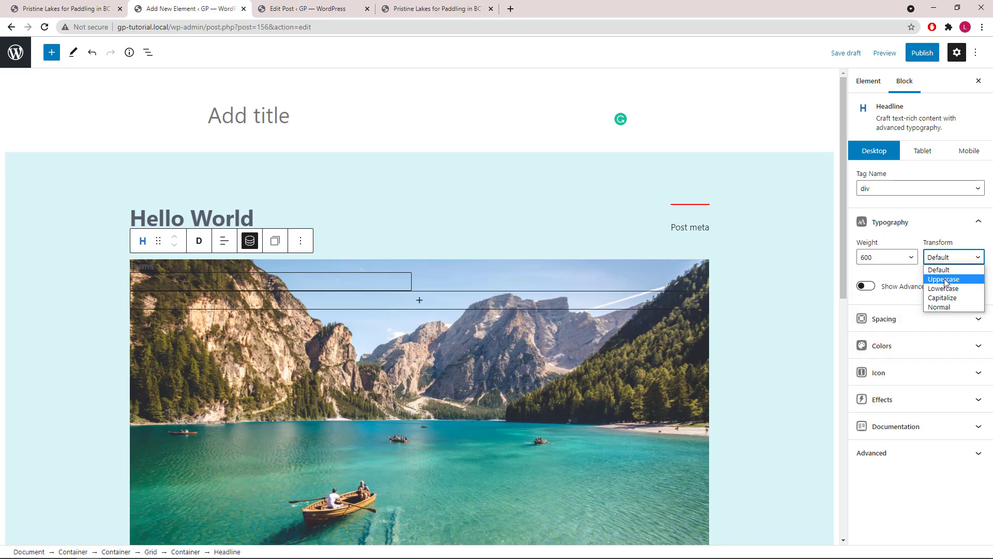
{"action": "left_click", "coordinate": [944, 279]}
{"action": "left_click", "coordinate": [867, 286]}
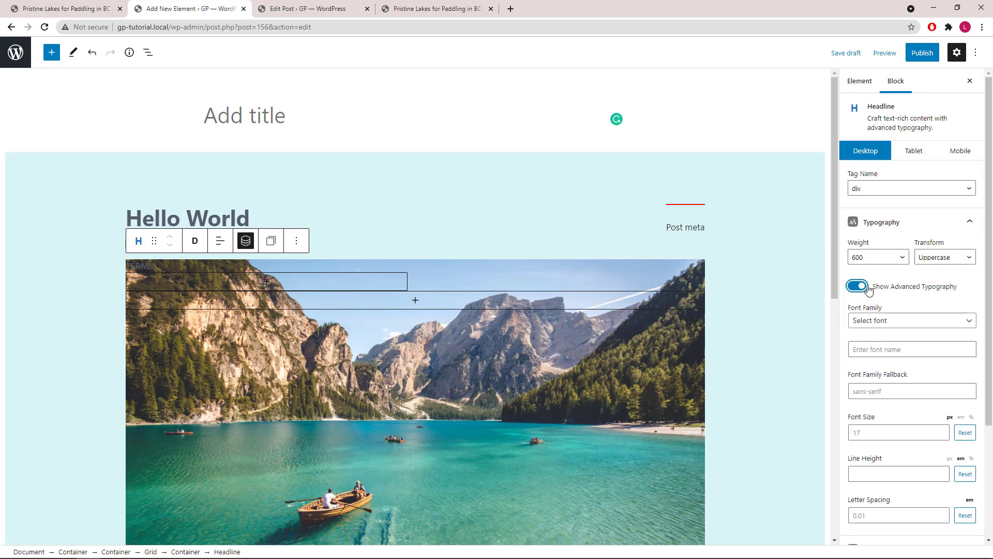
{"action": "scroll", "coordinate": [872, 288], "scroll_direction": "down", "scroll_amount": 1}
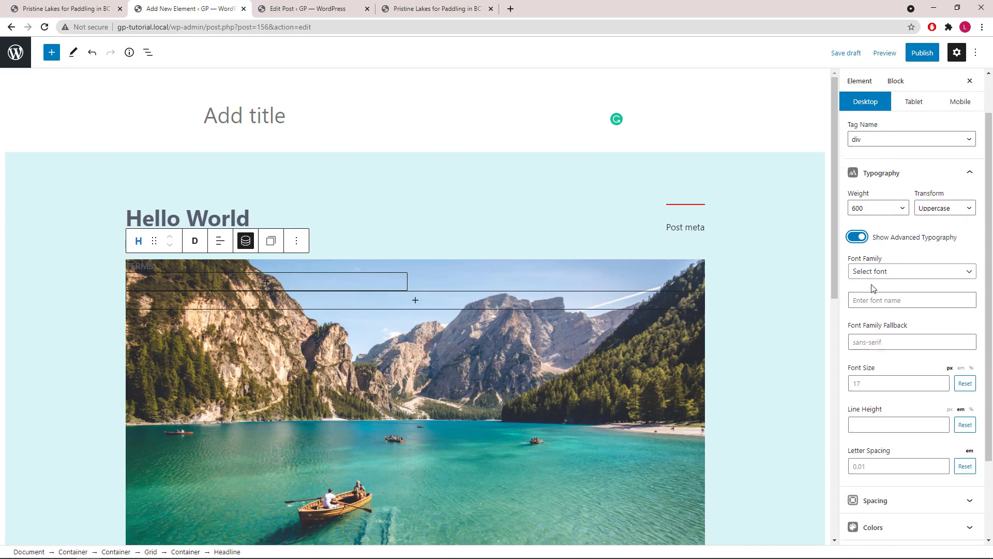
{"action": "left_click", "coordinate": [884, 377]}
{"action": "left_click", "coordinate": [960, 365]}
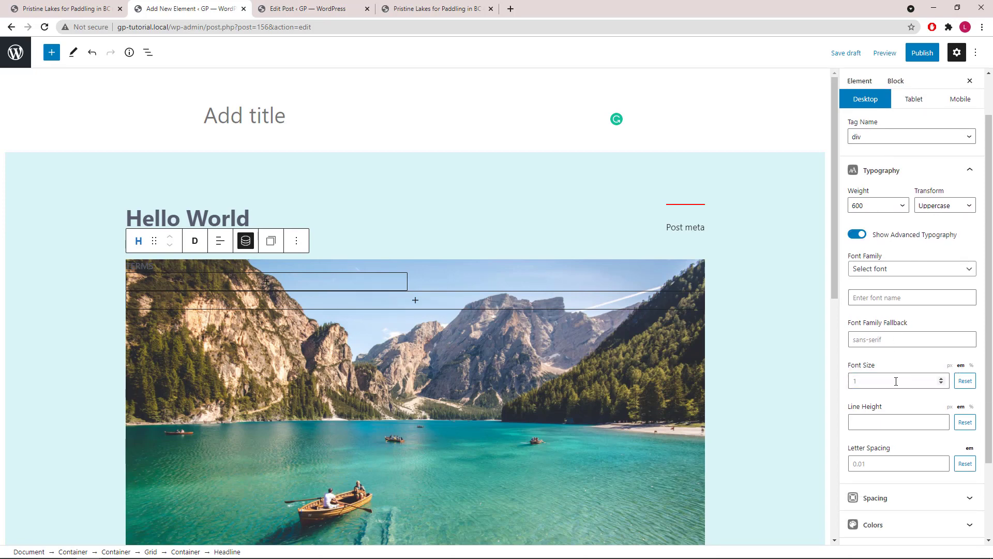
{"action": "left_click", "coordinate": [896, 382]}
{"action": "type", "text": "1.5"}
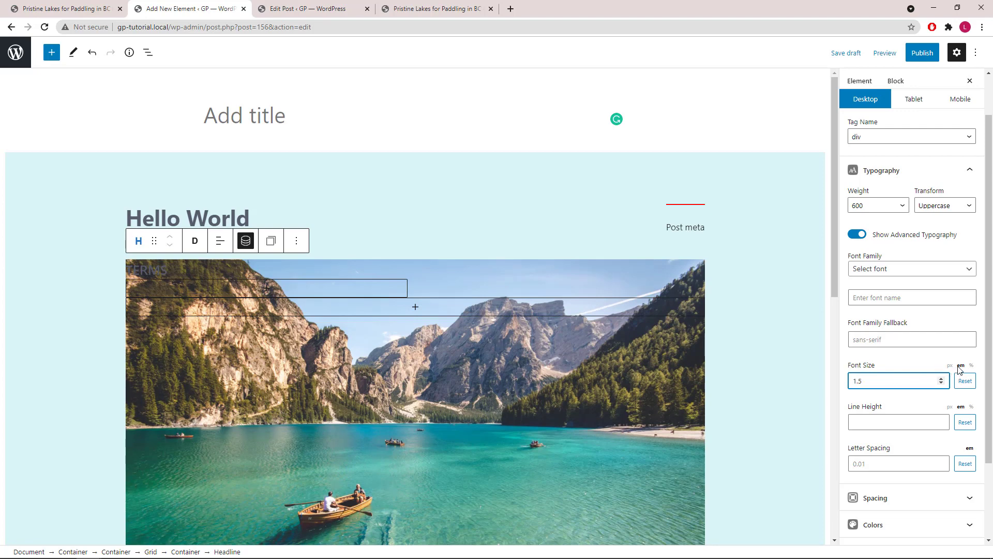
{"action": "left_click", "coordinate": [968, 168]}
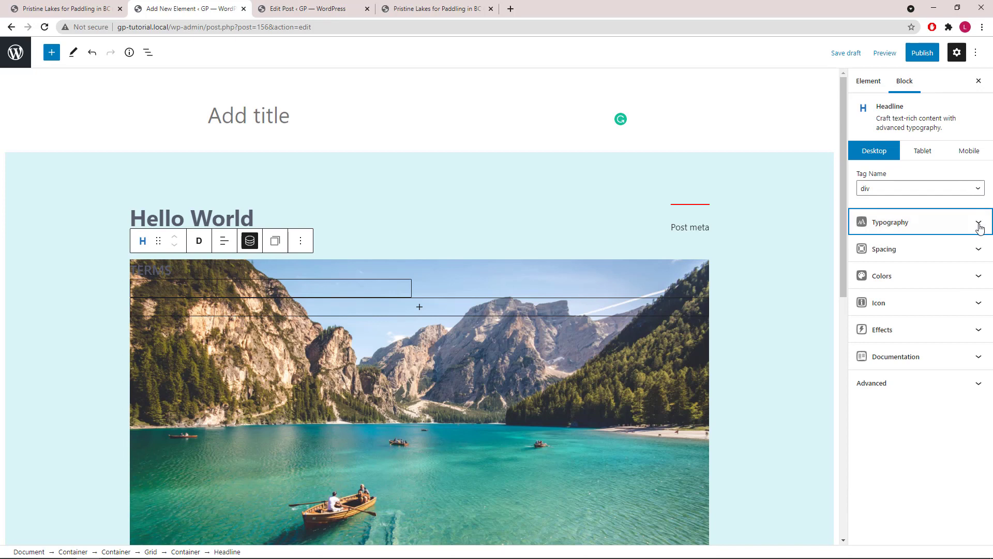
Step: Set the terms headline padding to 10, 20, 10, 20
{"action": "left_click", "coordinate": [978, 250]}
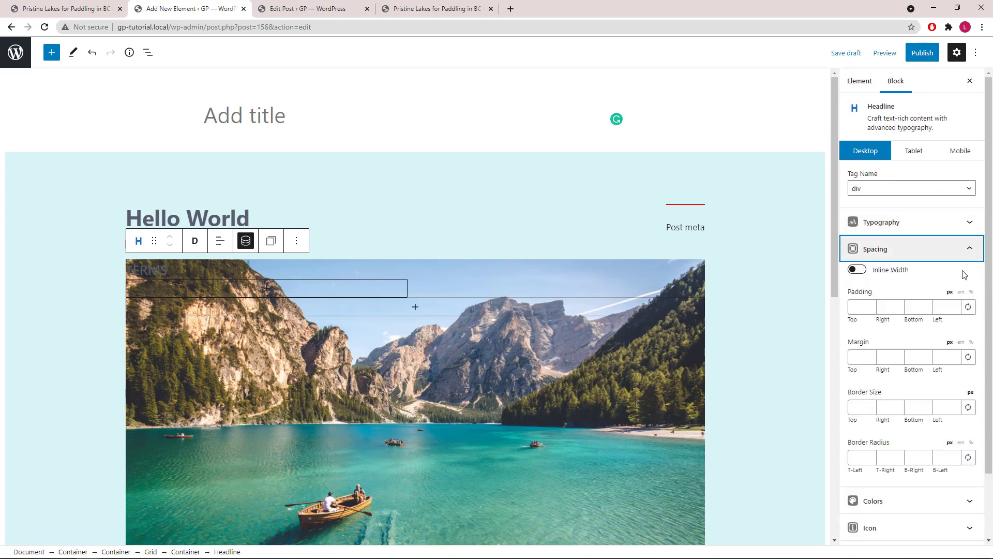
{"action": "left_click", "coordinate": [855, 309]}
{"action": "type", "text": "10"}
{"action": "key", "text": "Tab"}
{"action": "type", "text": "20"}
{"action": "key", "text": "Tab"}
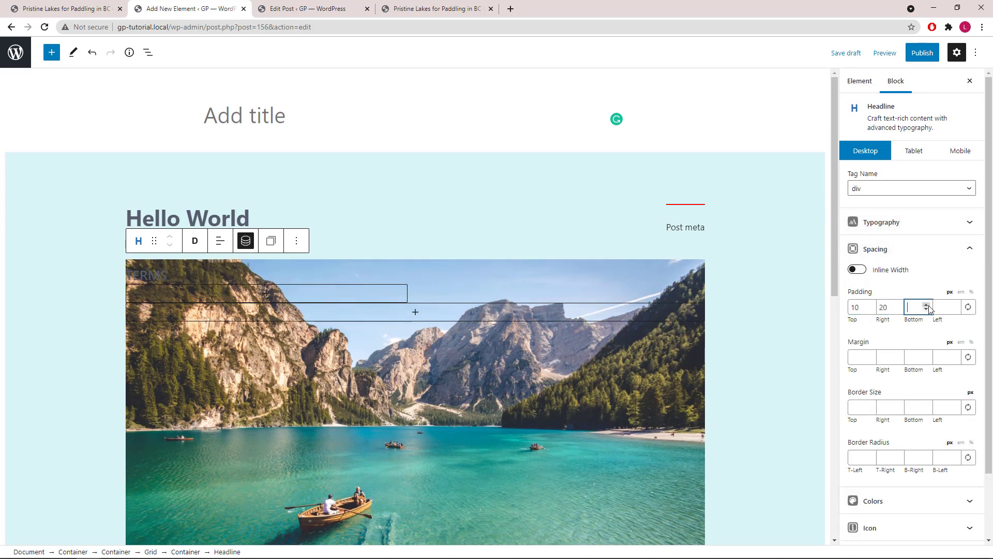
{"action": "type", "text": "10"}
{"action": "key", "text": "Tab"}
{"action": "type", "text": "20"}
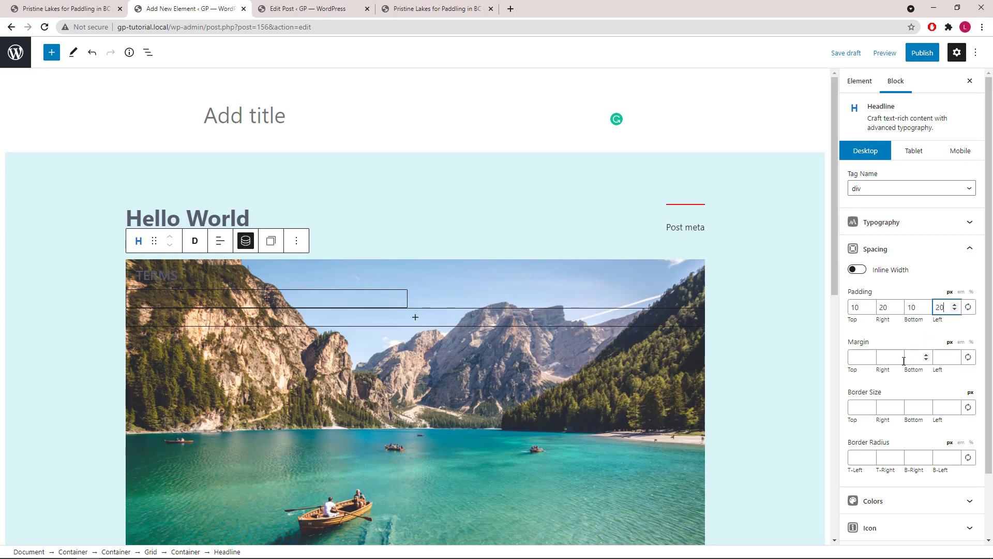
Step: Add a 5 px right border to the headline and switch on Inline Width
{"action": "left_click", "coordinate": [888, 405]}
{"action": "type", "text": "5"}
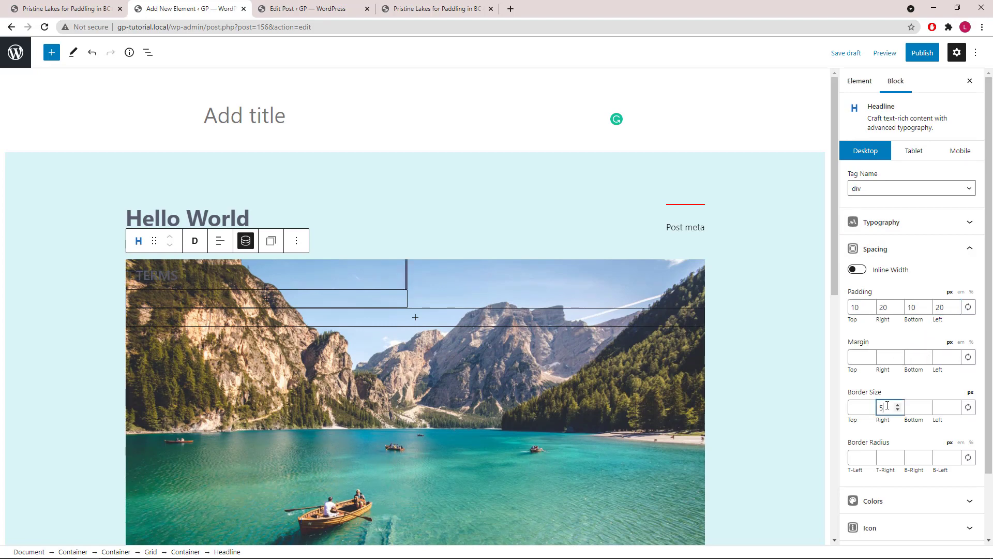
{"action": "left_click", "coordinate": [859, 276]}
{"action": "left_click", "coordinate": [967, 250]}
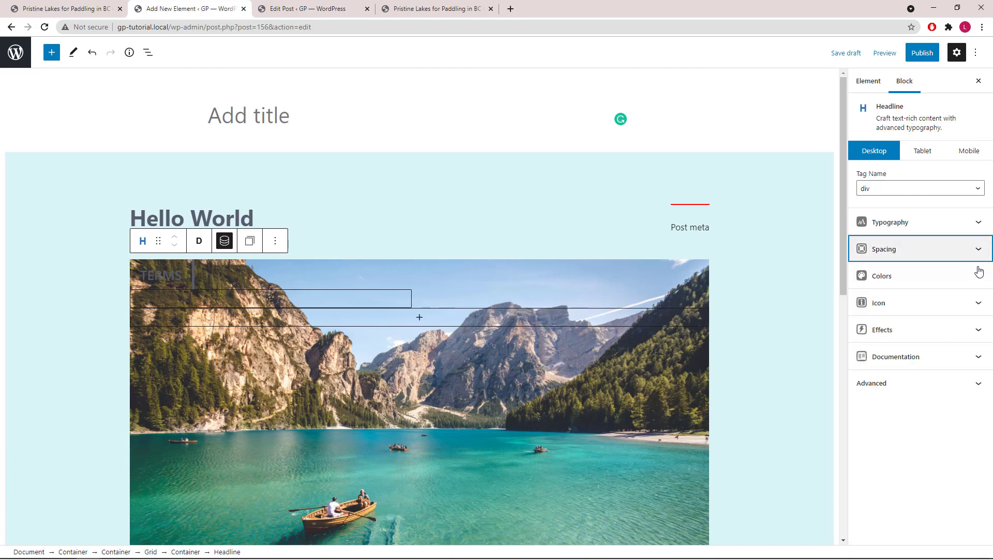
Step: Paste #d9f4f4 as the TERMS headline background and #fb0a0a as its border colour
{"action": "left_click", "coordinate": [978, 275]}
{"action": "left_click", "coordinate": [969, 299]}
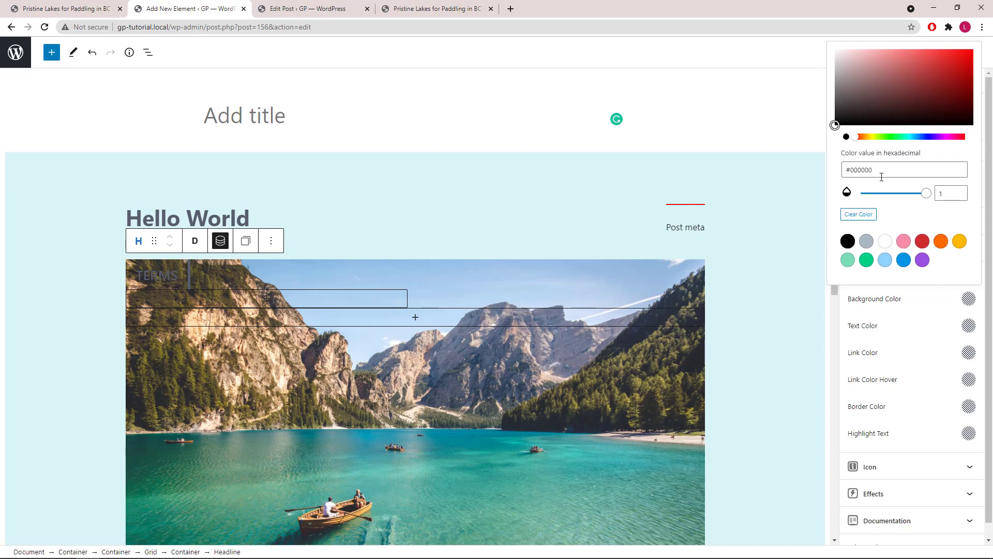
{"action": "left_click_drag", "start_coordinate": [882, 170], "coordinate": [834, 172]}
{"action": "right_click", "coordinate": [856, 172]}
{"action": "left_click", "coordinate": [879, 218]}
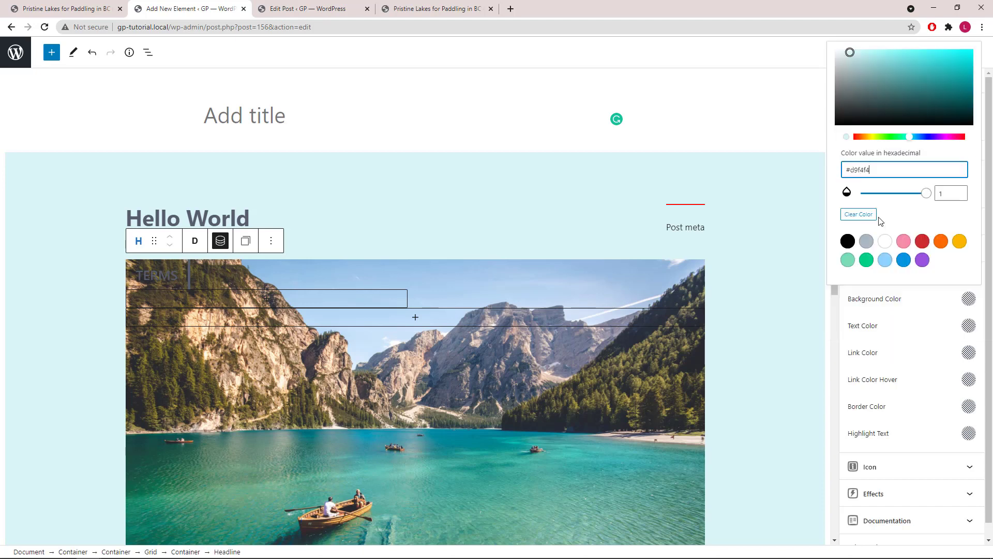
{"action": "left_click", "coordinate": [969, 304]}
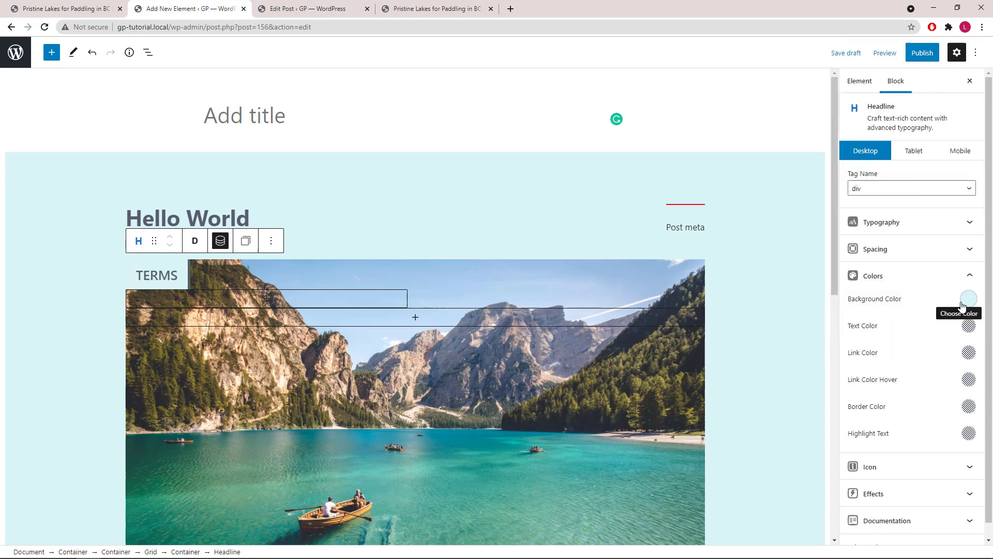
{"action": "left_click", "coordinate": [968, 407]}
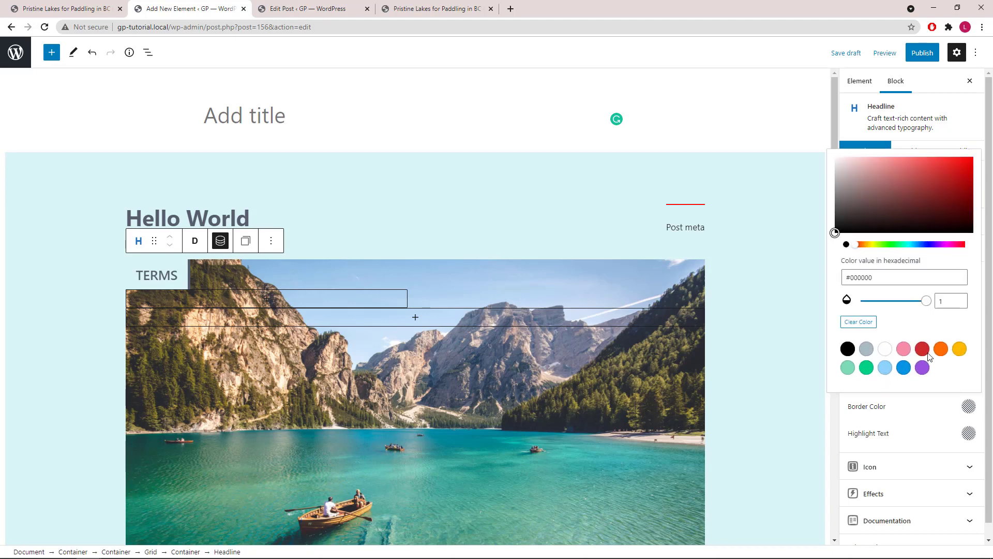
{"action": "triple_click", "coordinate": [894, 278]}
{"action": "right_click", "coordinate": [894, 278]}
{"action": "left_click", "coordinate": [873, 321]}
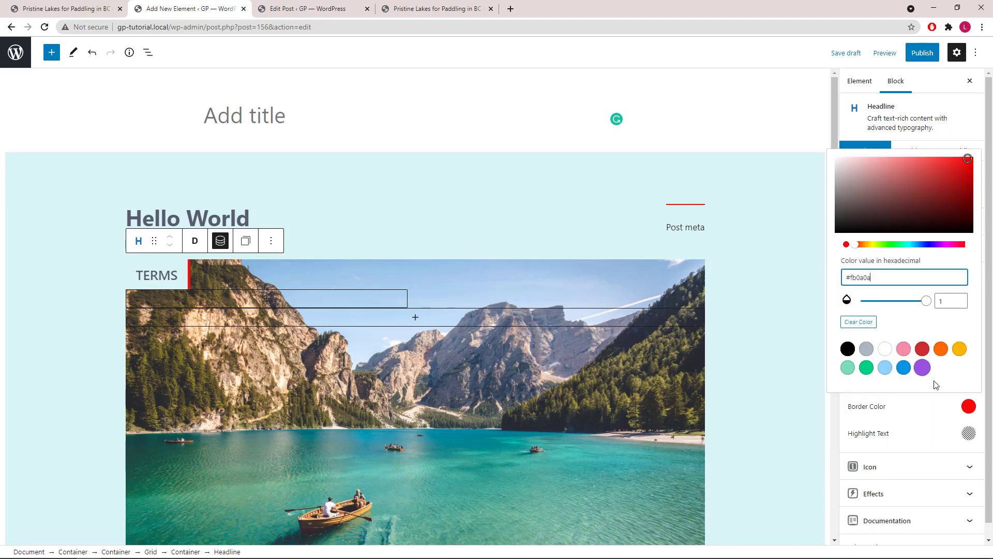
{"action": "left_click", "coordinate": [969, 407]}
{"action": "left_click", "coordinate": [975, 283]}
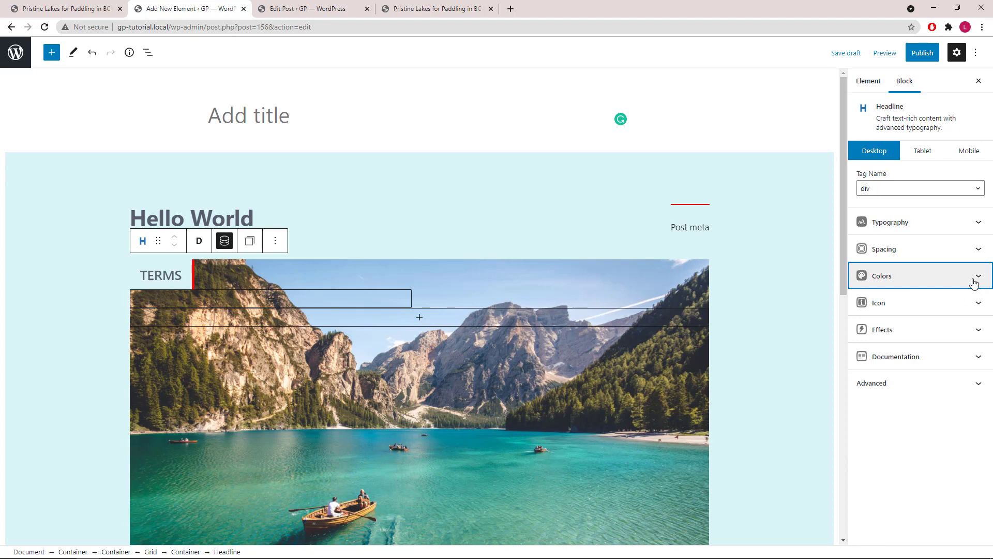
Step: Add the tag icon from the General icon set before the TERMS text
{"action": "left_click", "coordinate": [974, 304]}
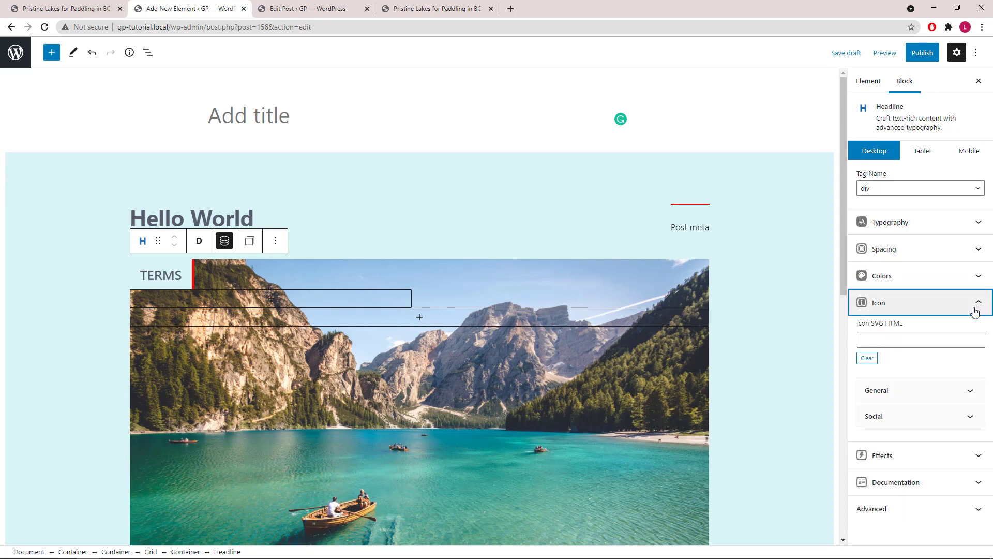
{"action": "left_click", "coordinate": [937, 392]}
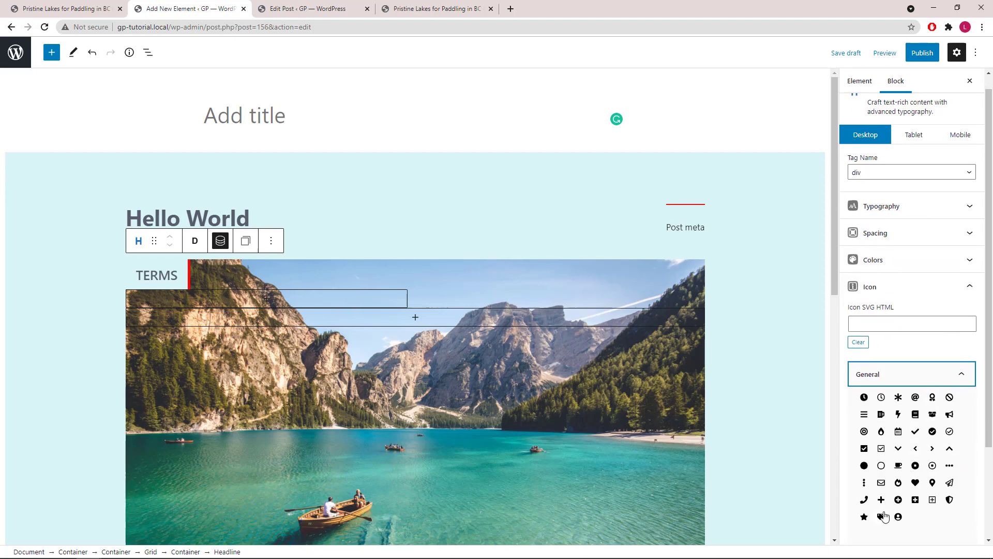
{"action": "left_click", "coordinate": [881, 517]}
{"action": "left_click", "coordinate": [962, 375]}
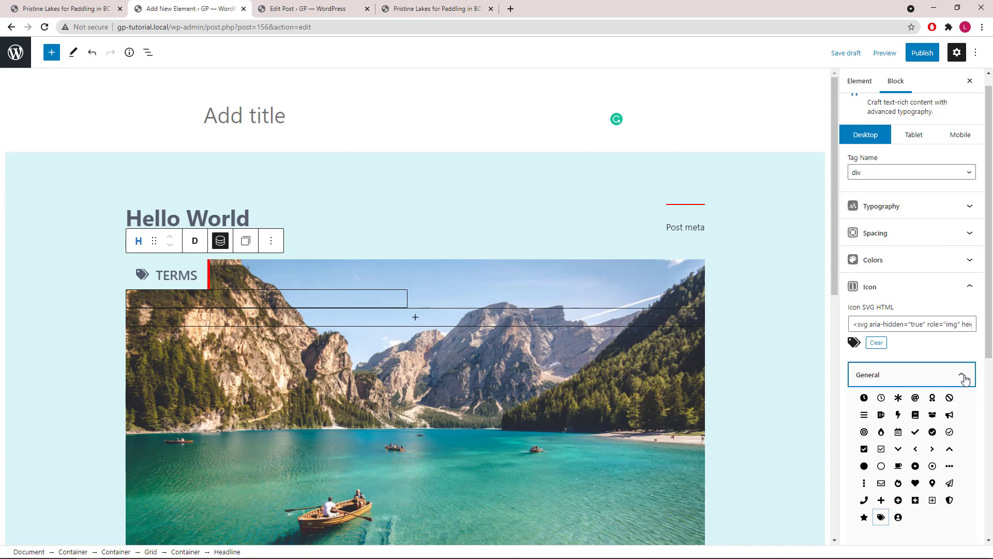
{"action": "left_click", "coordinate": [971, 288]}
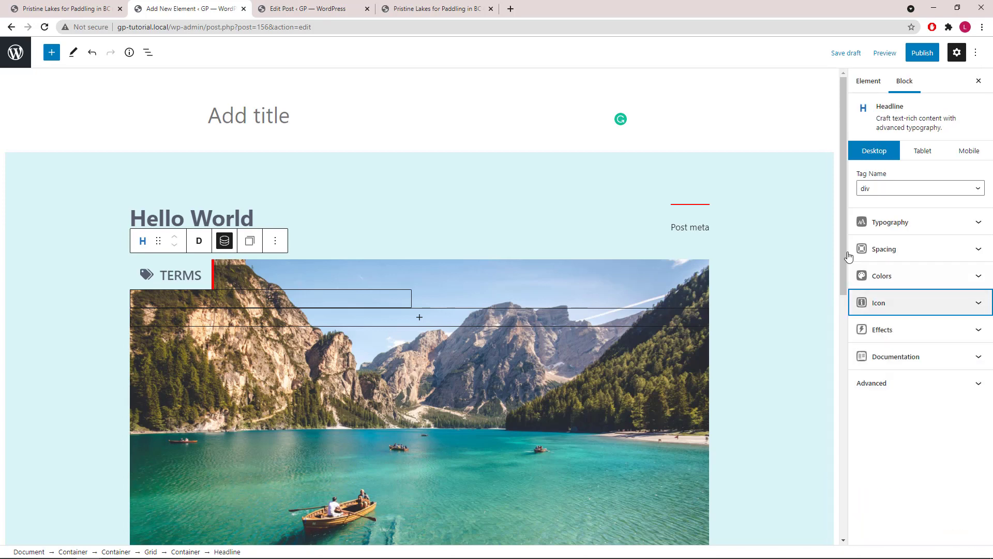
Step: Save the draft, duplicate the TERMS container, and right-align the copy's label
{"action": "key", "text": "ctrl+s"}
{"action": "left_click", "coordinate": [148, 53]}
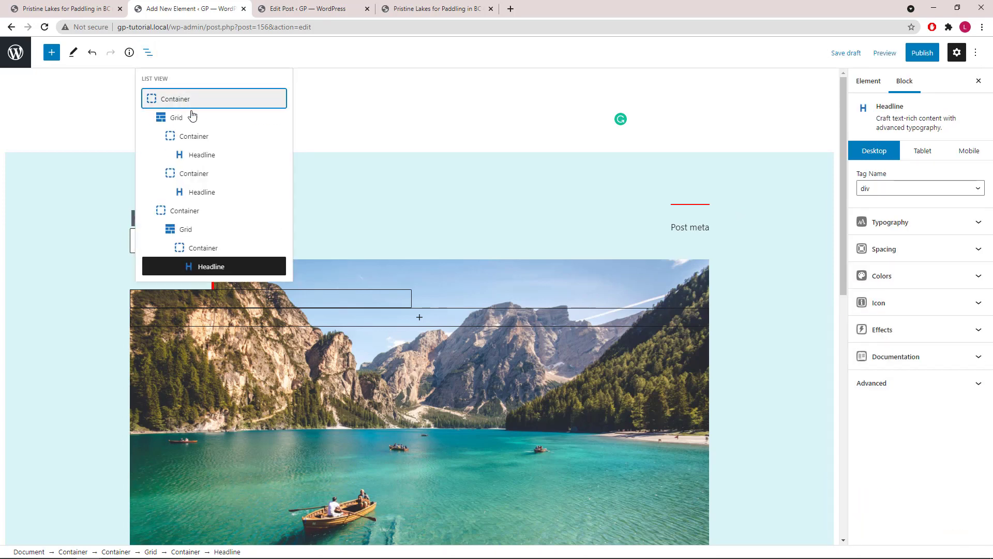
{"action": "left_click", "coordinate": [214, 251]}
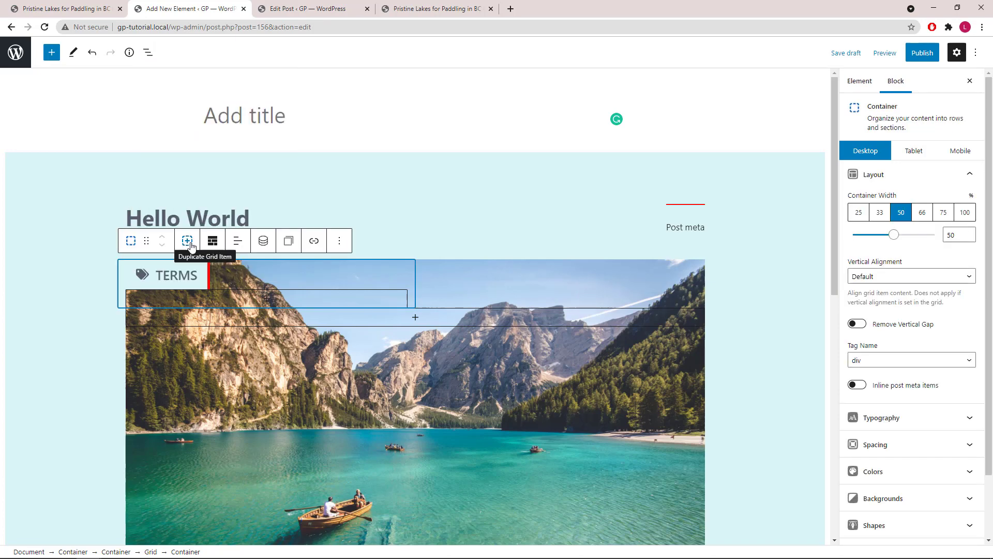
{"action": "left_click", "coordinate": [189, 242]}
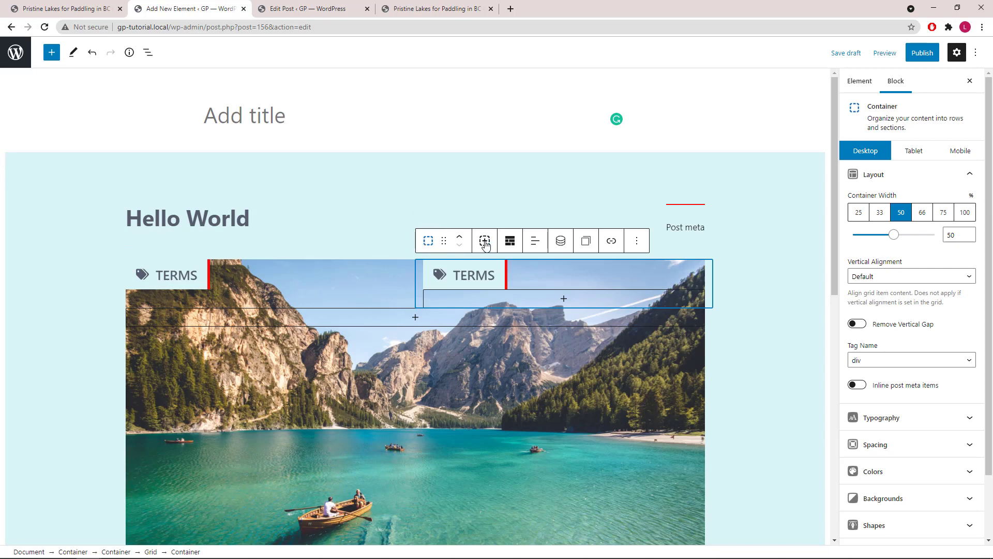
{"action": "left_click", "coordinate": [535, 240]}
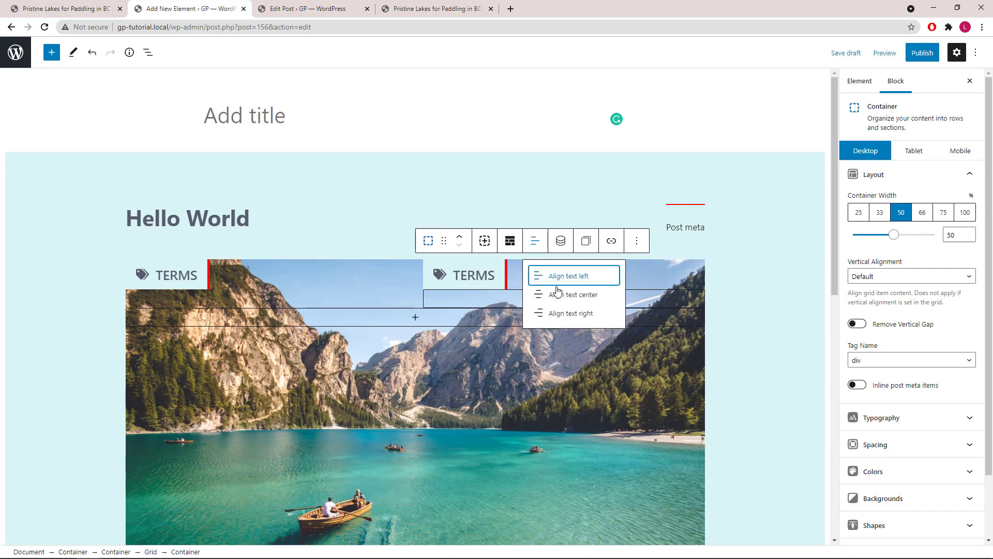
{"action": "left_click", "coordinate": [562, 314]}
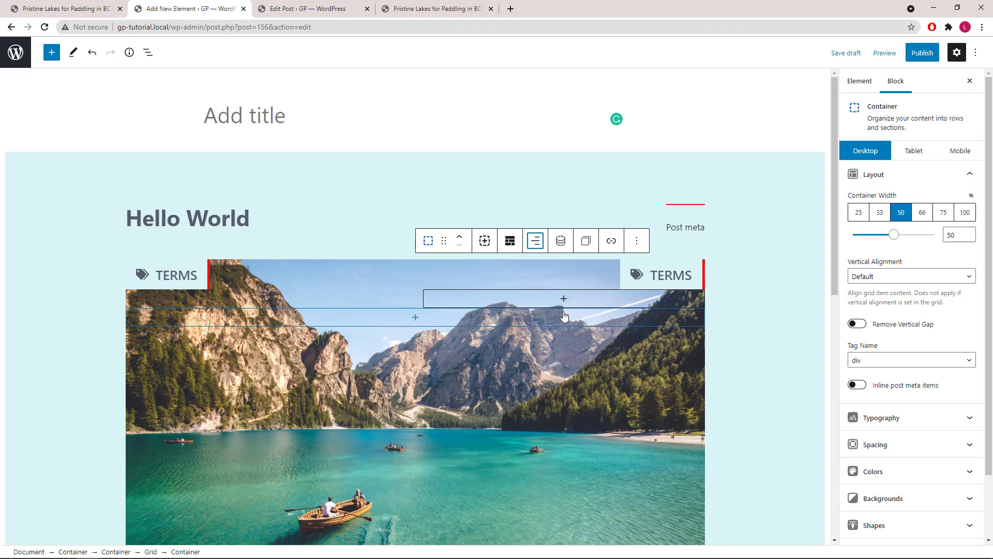
Step: Make the right-hand headline show the post date, replaced by the updated date, prefixed 'Published:'
{"action": "left_click", "coordinate": [665, 277]}
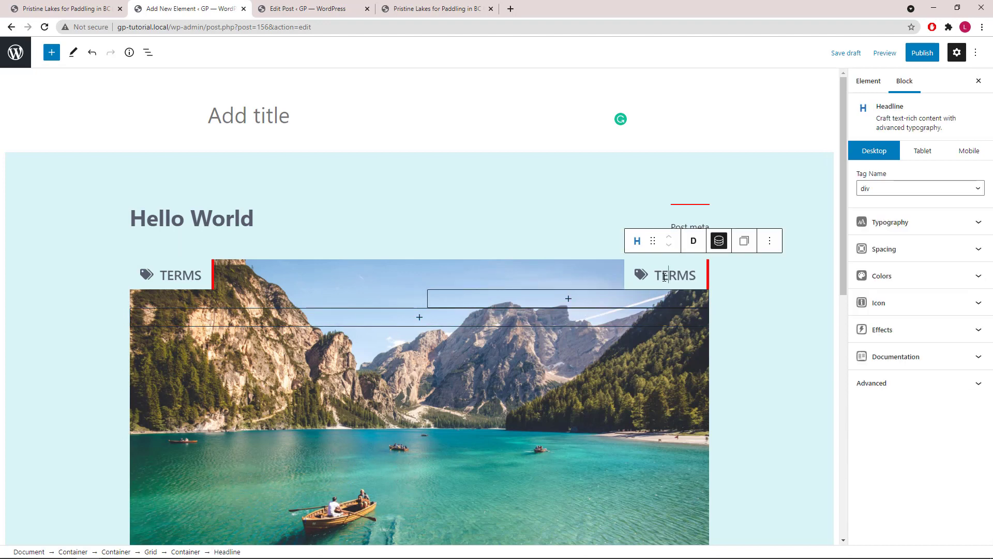
{"action": "left_click", "coordinate": [719, 241]}
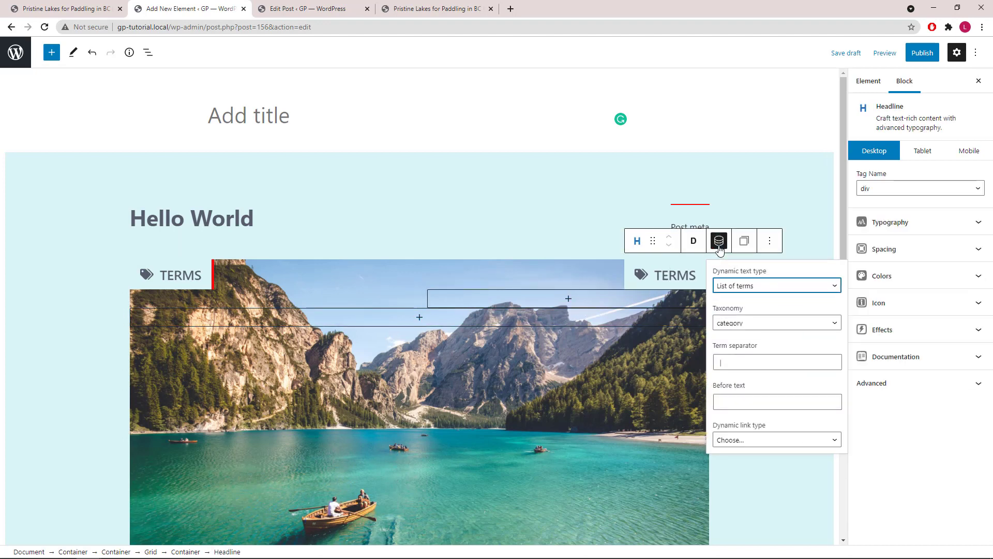
{"action": "left_click", "coordinate": [746, 287]}
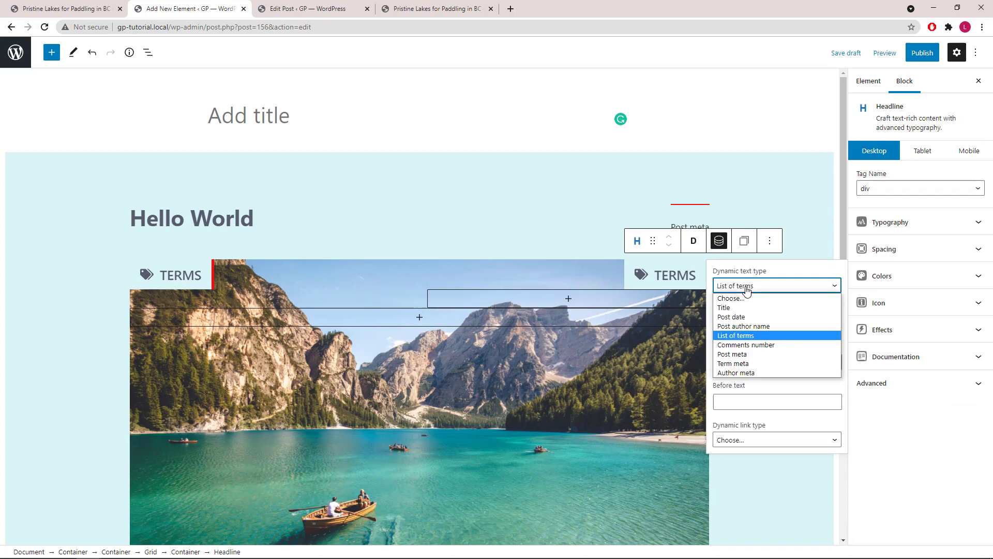
{"action": "left_click", "coordinate": [743, 319]}
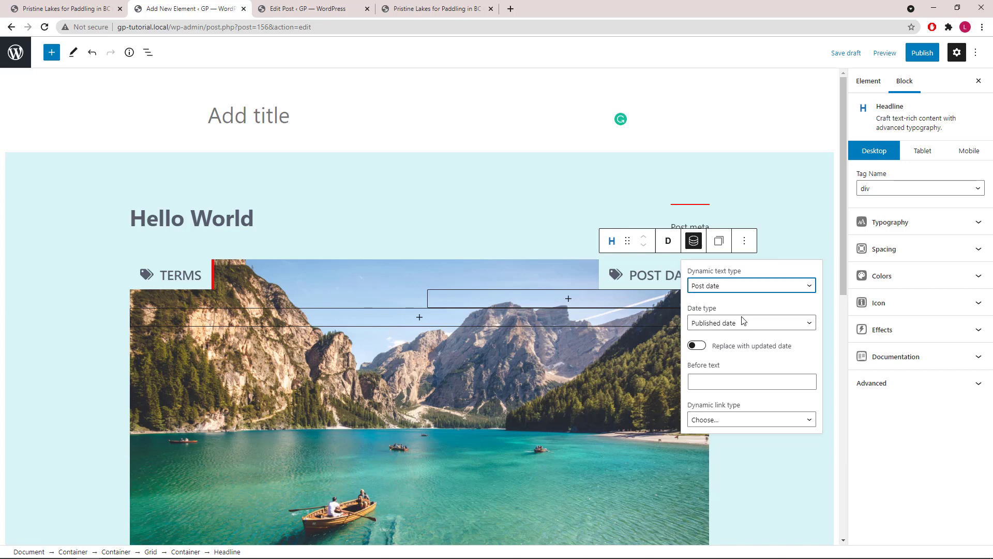
{"action": "left_click", "coordinate": [698, 347]}
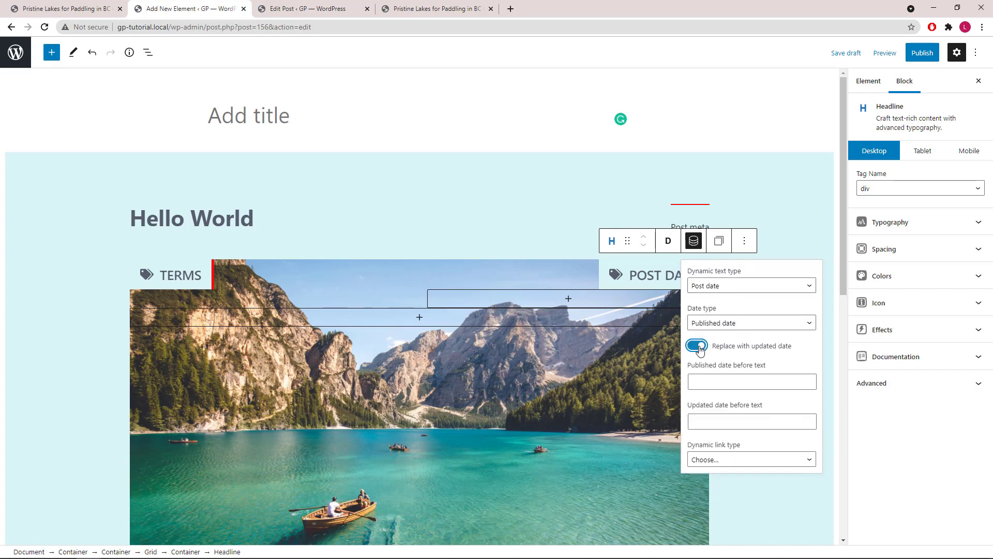
{"action": "left_click", "coordinate": [717, 377]}
{"action": "type", "text": "Pub"}
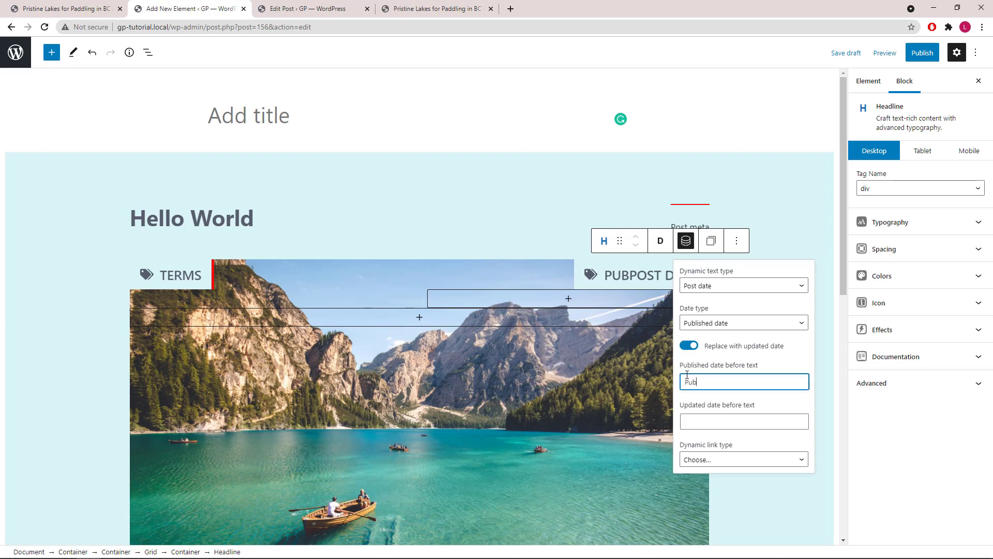
{"action": "type", "text": "lished:"}
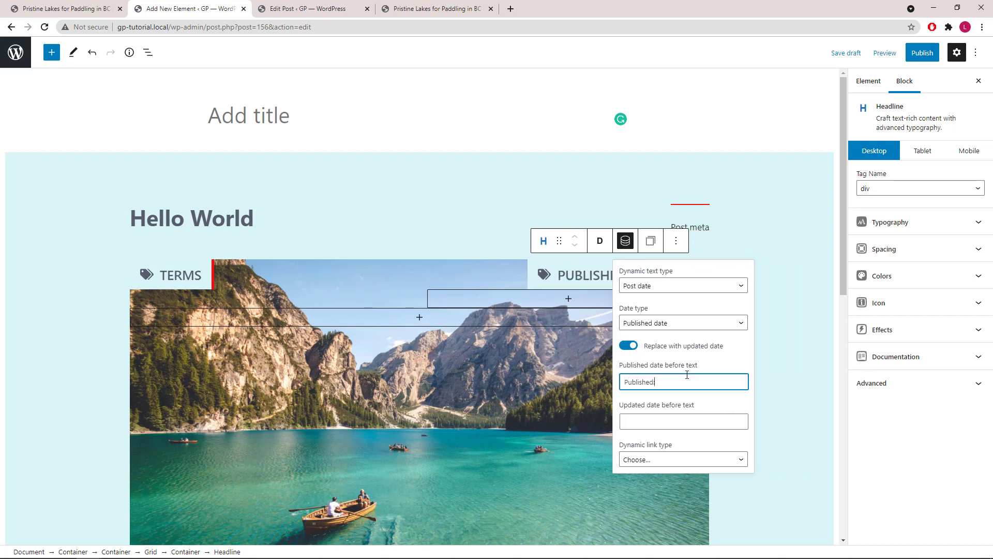
{"action": "left_click", "coordinate": [668, 424]}
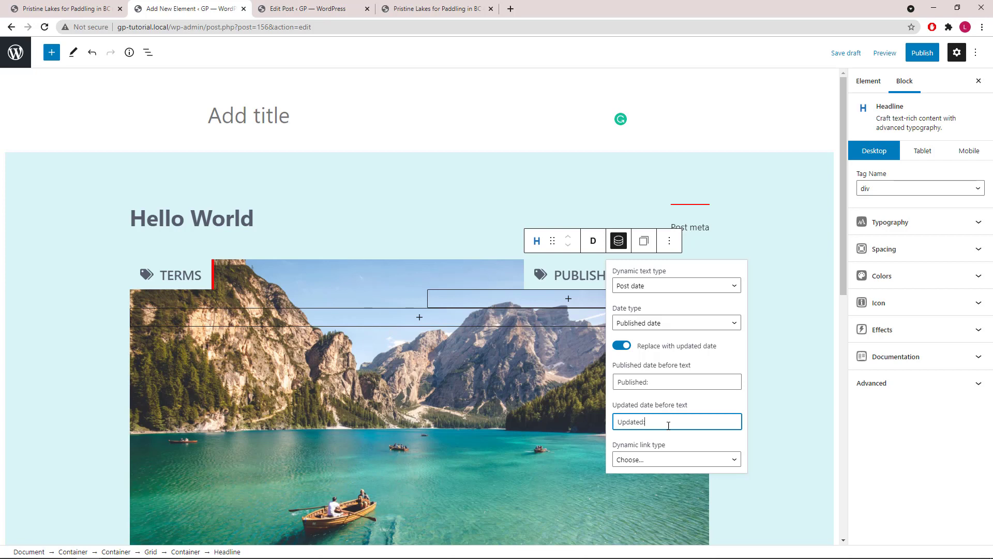
{"action": "left_click", "coordinate": [619, 241]}
{"action": "left_click", "coordinate": [619, 241]}
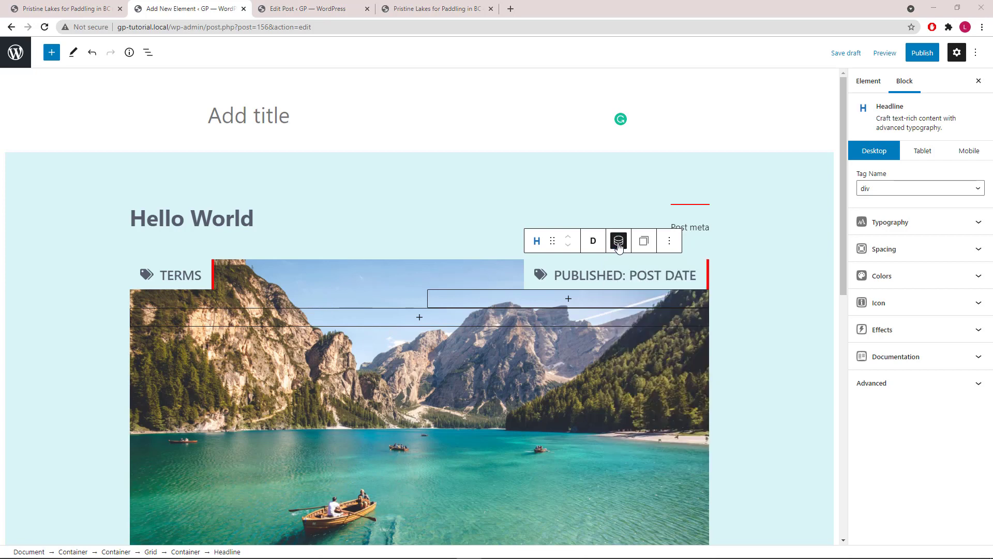
Step: Set the text transform to Default on both the post date and Terms headlines
{"action": "left_click", "coordinate": [973, 223]}
{"action": "left_click", "coordinate": [946, 258]}
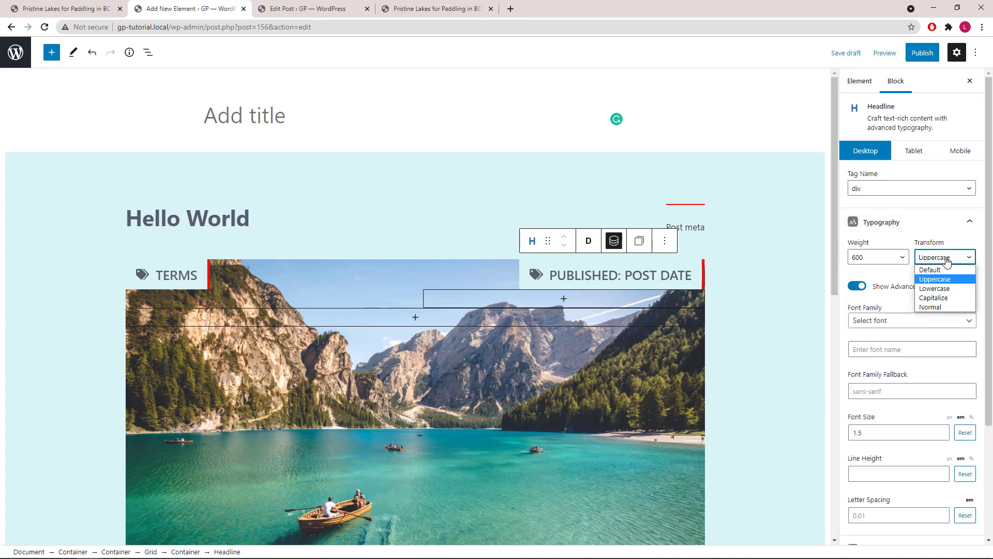
{"action": "left_click", "coordinate": [942, 270]}
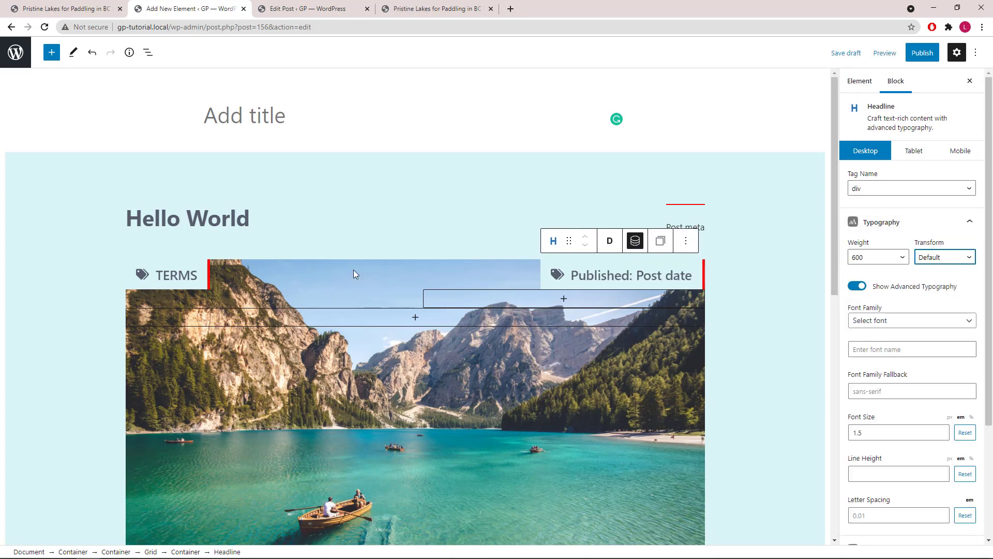
{"action": "left_click", "coordinate": [181, 280]}
{"action": "left_click", "coordinate": [971, 222]}
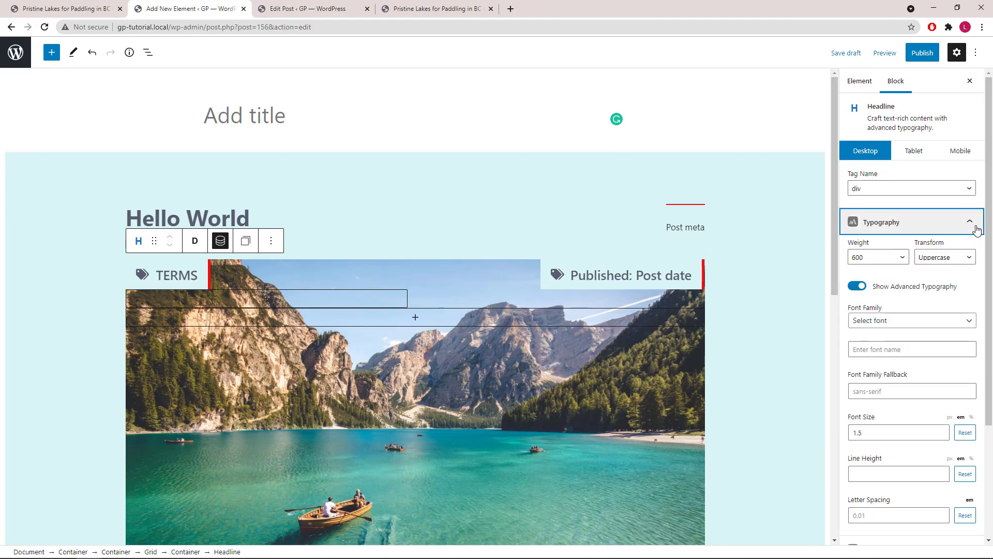
{"action": "left_click", "coordinate": [956, 258]}
{"action": "left_click", "coordinate": [949, 271]}
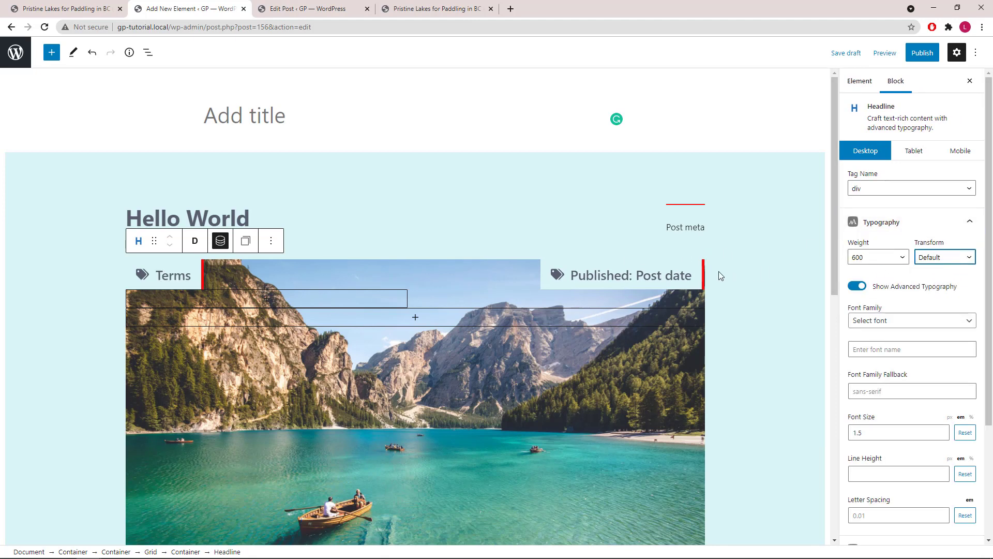
Step: Move the date headline's 5 px border from the right side to the left
{"action": "left_click", "coordinate": [681, 276]}
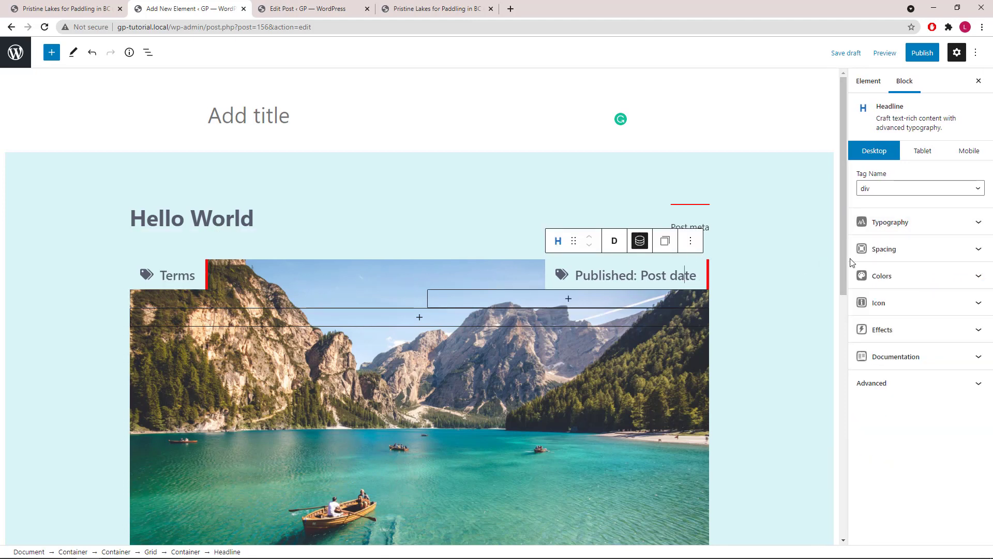
{"action": "left_click", "coordinate": [980, 250]}
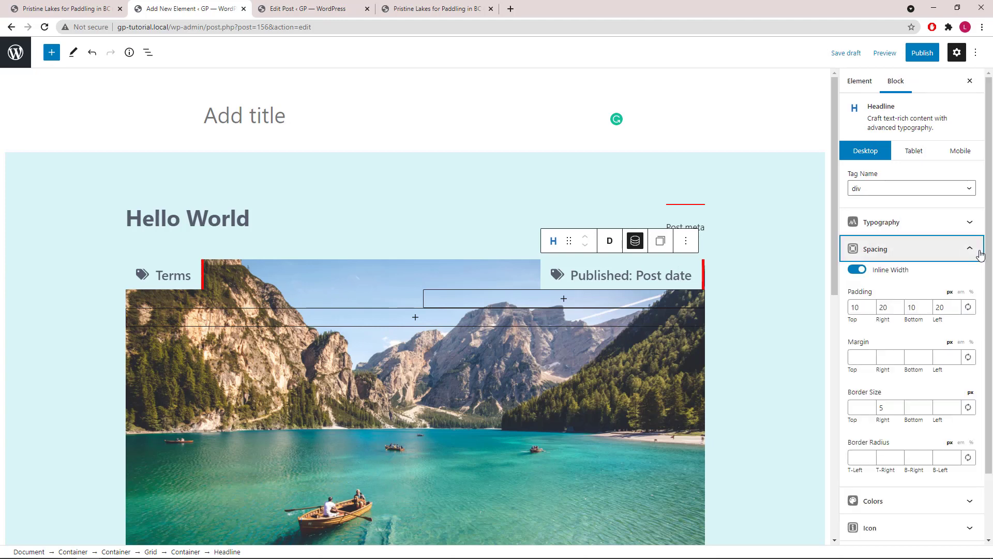
{"action": "left_click", "coordinate": [884, 408]}
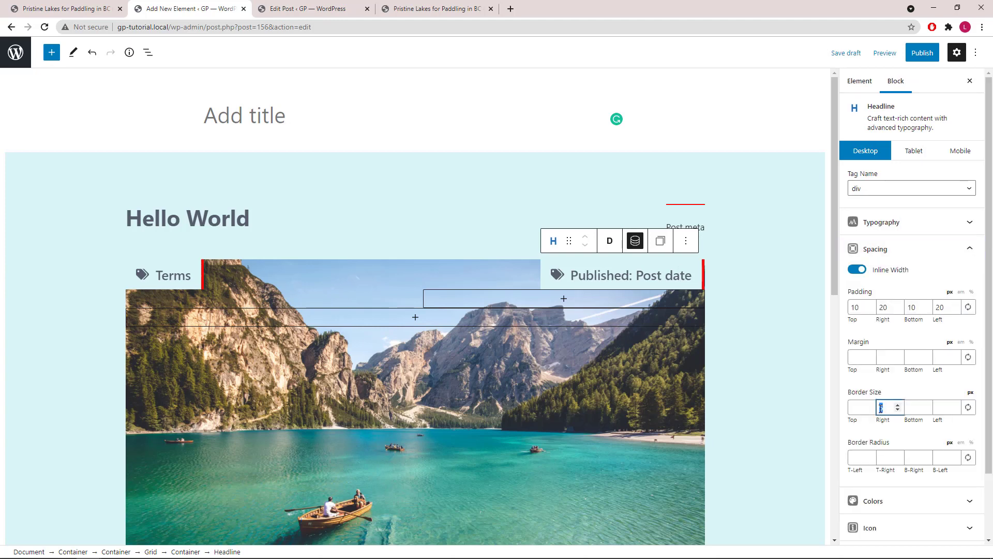
{"action": "key", "text": "ctrl+x"}
{"action": "left_click", "coordinate": [938, 408]}
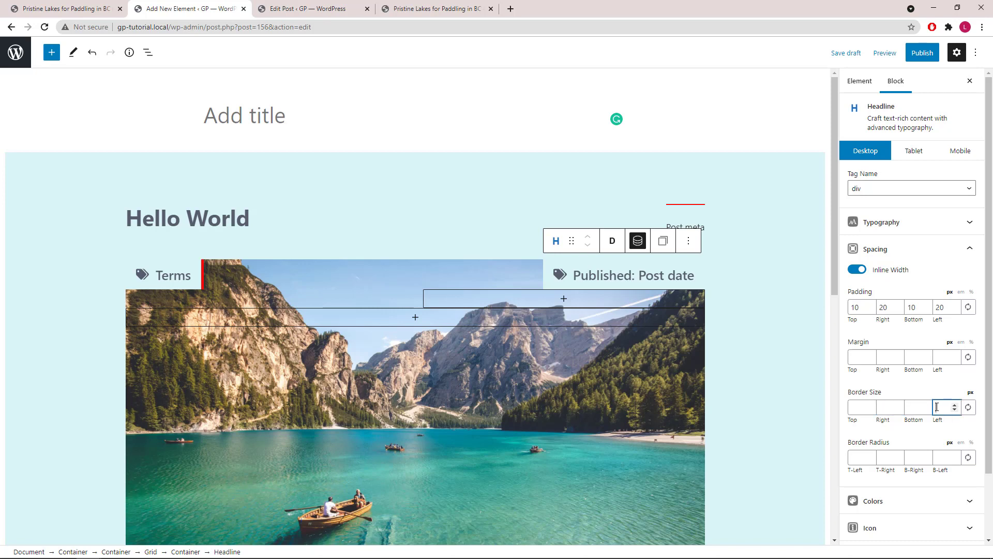
{"action": "key", "text": "ctrl+v"}
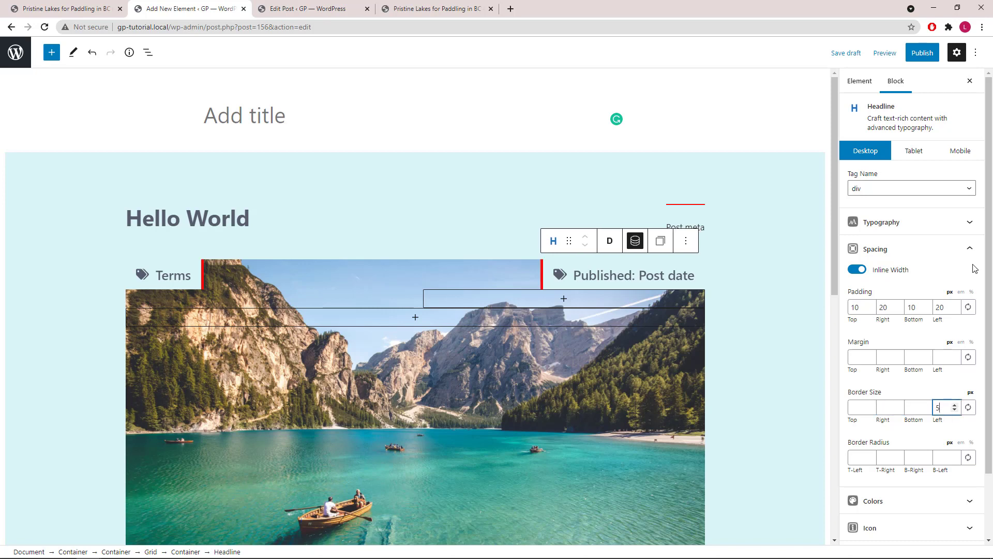
{"action": "left_click", "coordinate": [970, 255]}
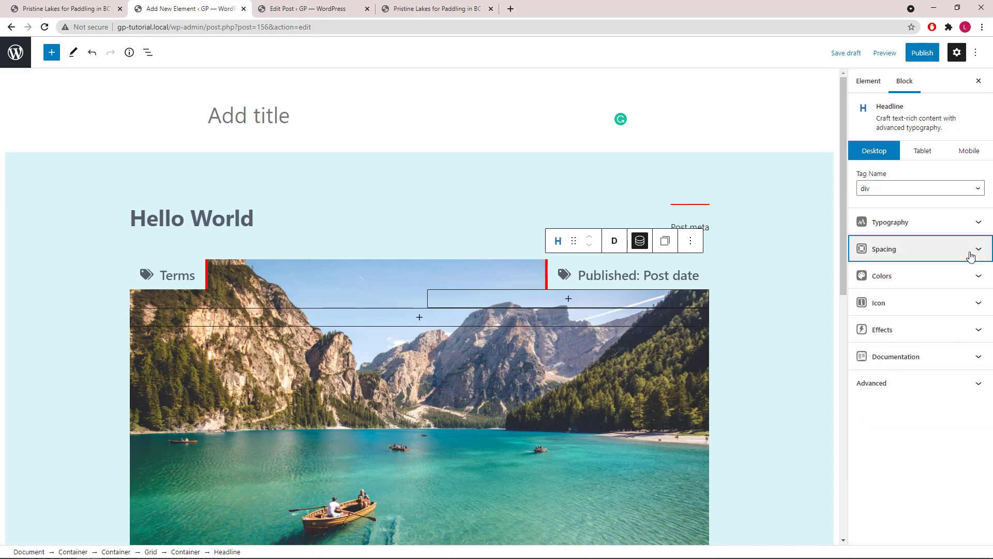
Step: Replace the date headline's tag icon with the clock icon from the General set
{"action": "left_click", "coordinate": [975, 303]}
{"action": "left_click", "coordinate": [961, 305]}
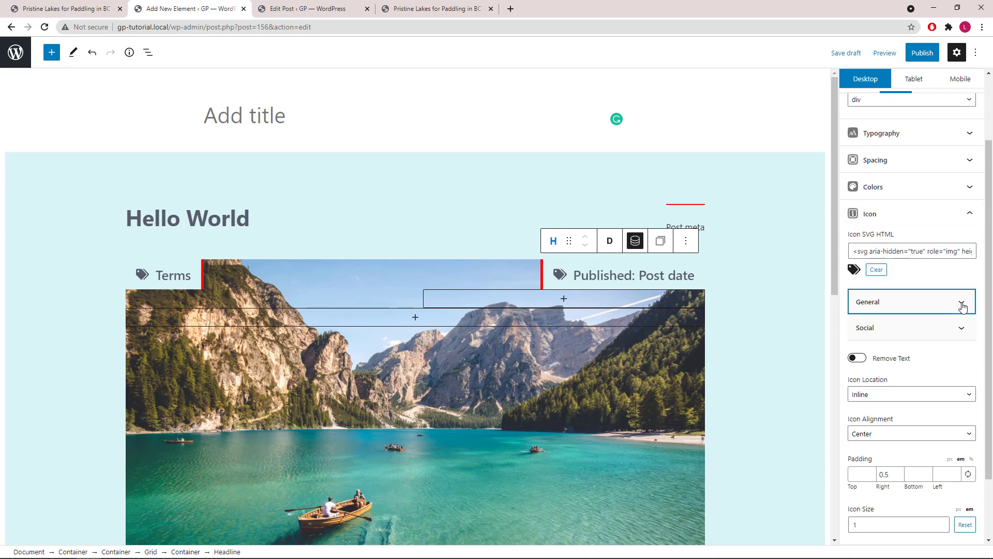
{"action": "left_click", "coordinate": [864, 325]}
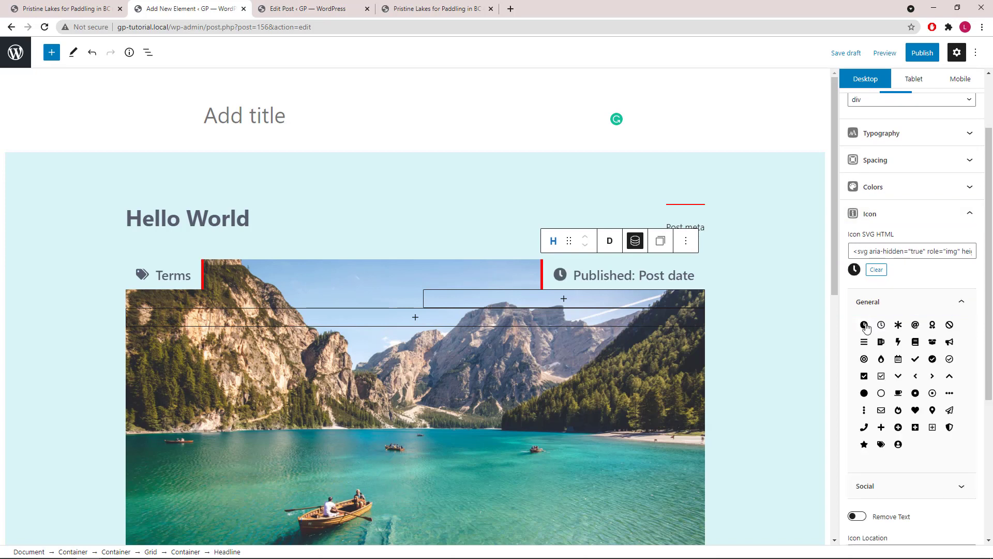
{"action": "left_click", "coordinate": [962, 303]}
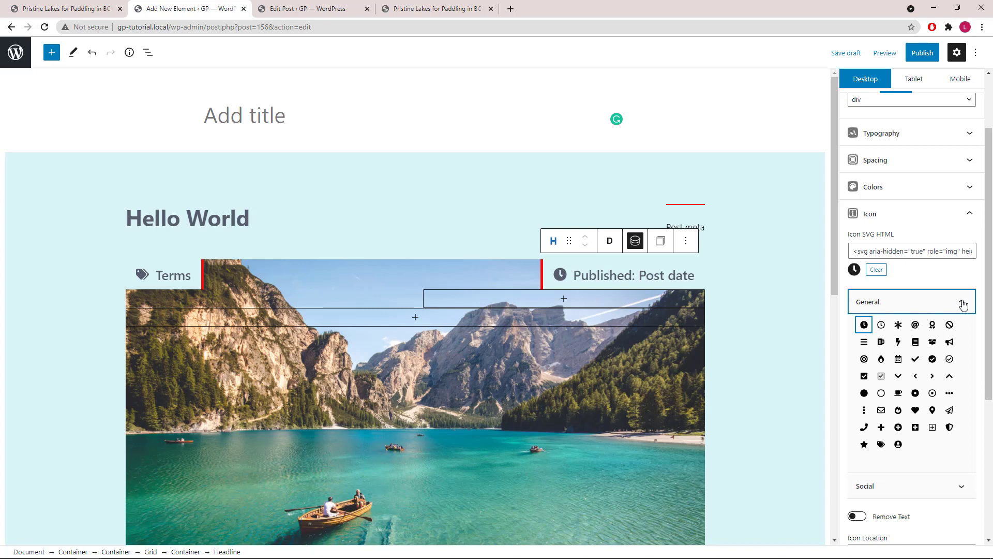
{"action": "left_click", "coordinate": [972, 226]}
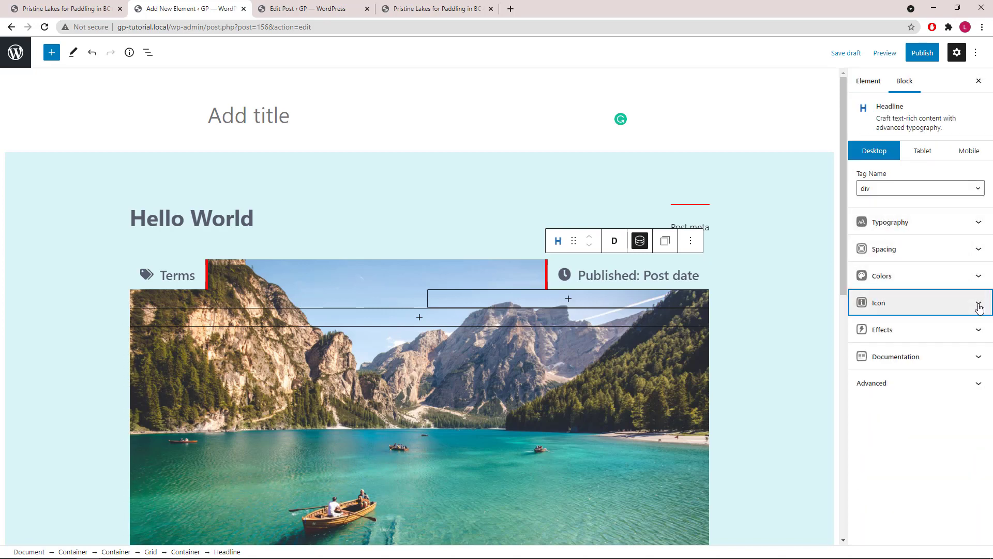
Step: Select the top-level hero Container in List View and collapse its Layout panel
{"action": "left_click", "coordinate": [149, 57]}
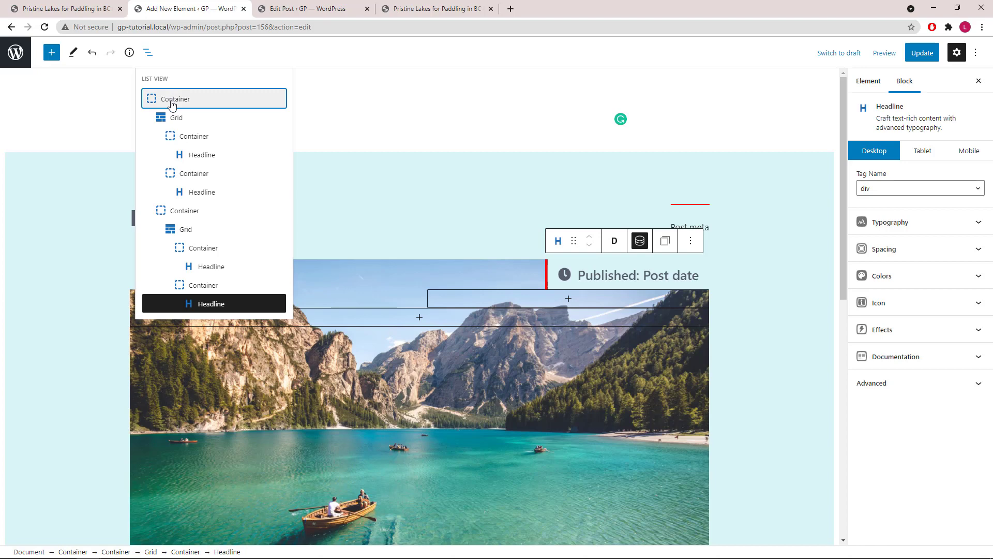
{"action": "left_click", "coordinate": [173, 102]}
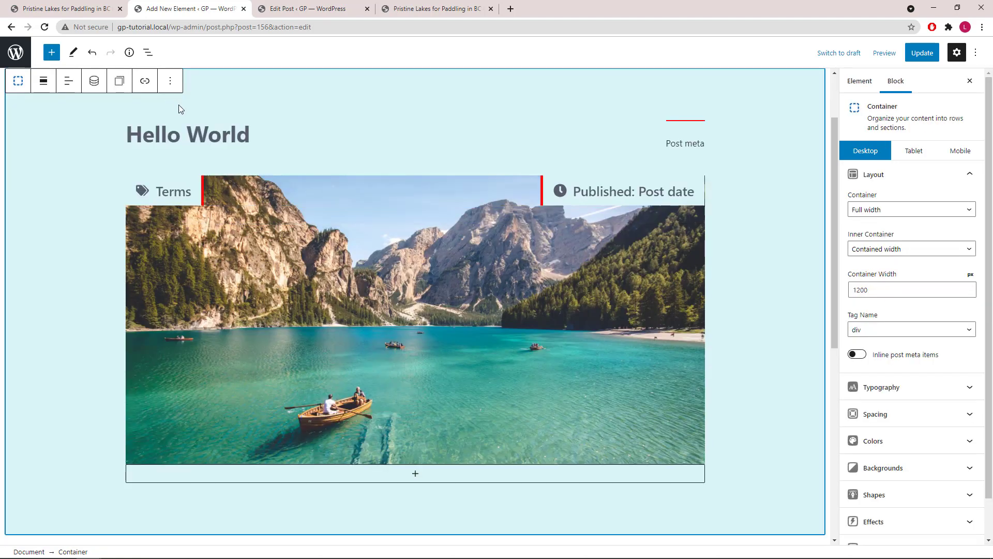
{"action": "left_click", "coordinate": [964, 177]}
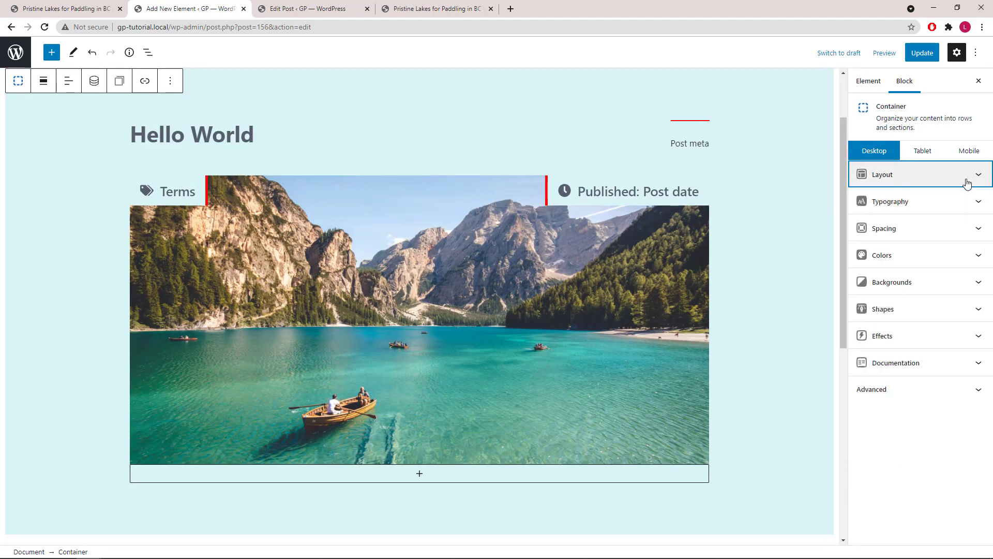
Step: Add a bottom shape divider to the hero container using the white Angles shape
{"action": "left_click", "coordinate": [979, 311]}
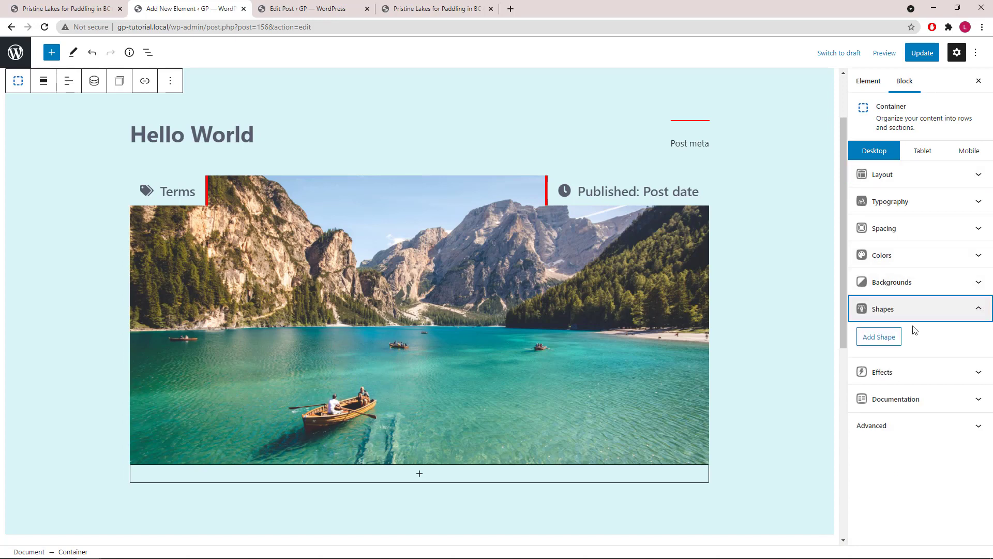
{"action": "left_click", "coordinate": [893, 337]}
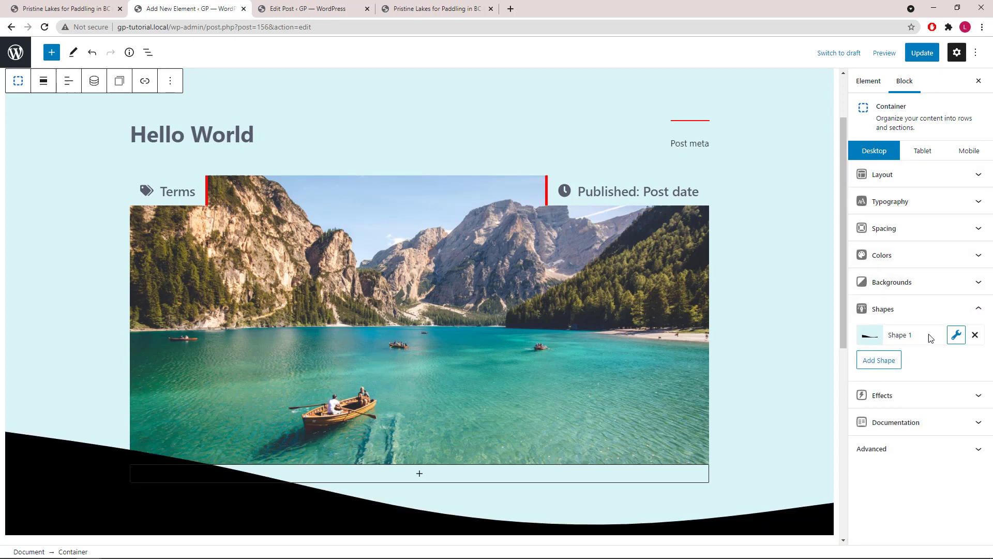
{"action": "left_click", "coordinate": [955, 337]}
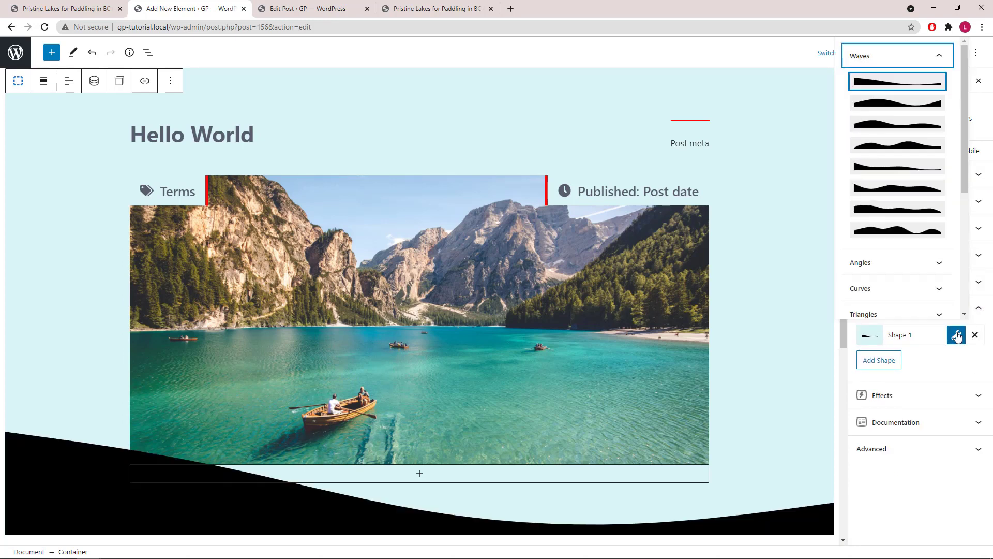
{"action": "left_click", "coordinate": [940, 57]}
{"action": "left_click", "coordinate": [934, 81]}
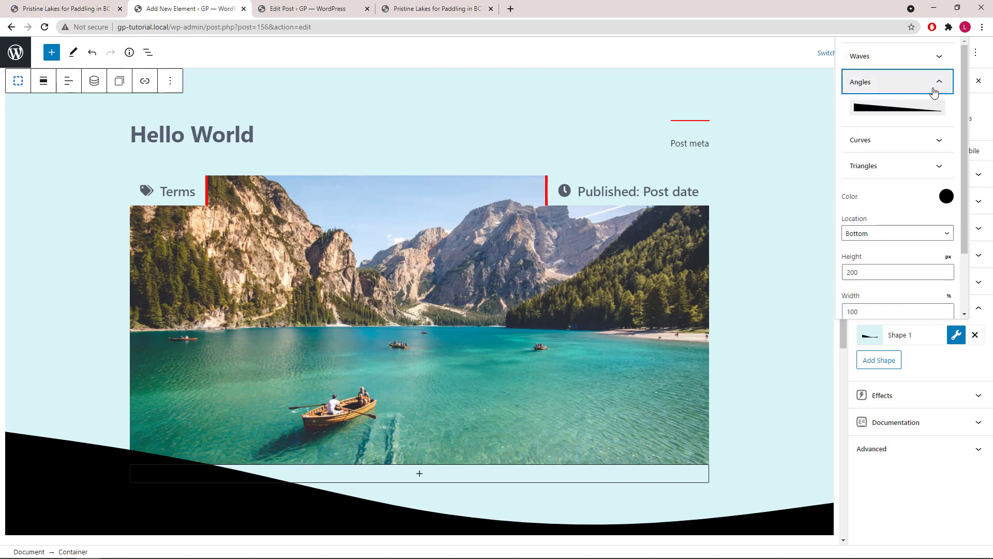
{"action": "left_click", "coordinate": [911, 107]}
{"action": "left_click", "coordinate": [946, 196]}
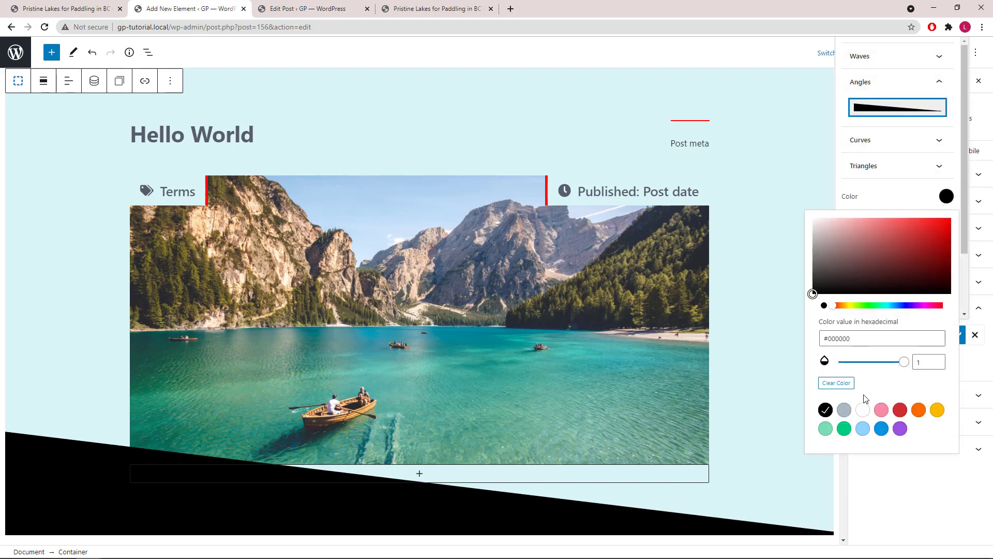
{"action": "left_click", "coordinate": [862, 410]}
{"action": "left_click", "coordinate": [946, 196]}
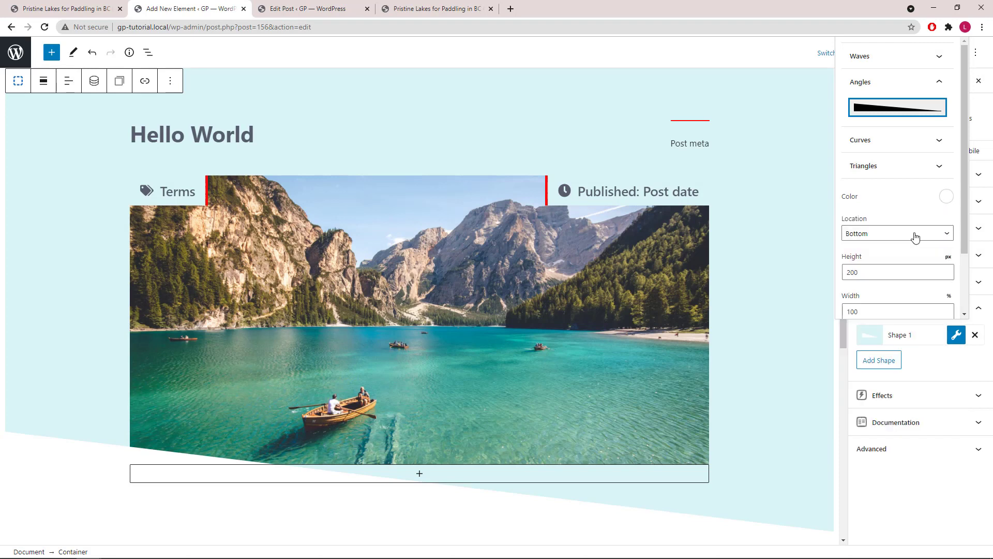
Step: Set the angled divider's height to 600 px and width to 250%
{"action": "left_click_drag", "start_coordinate": [894, 272], "coordinate": [825, 276]}
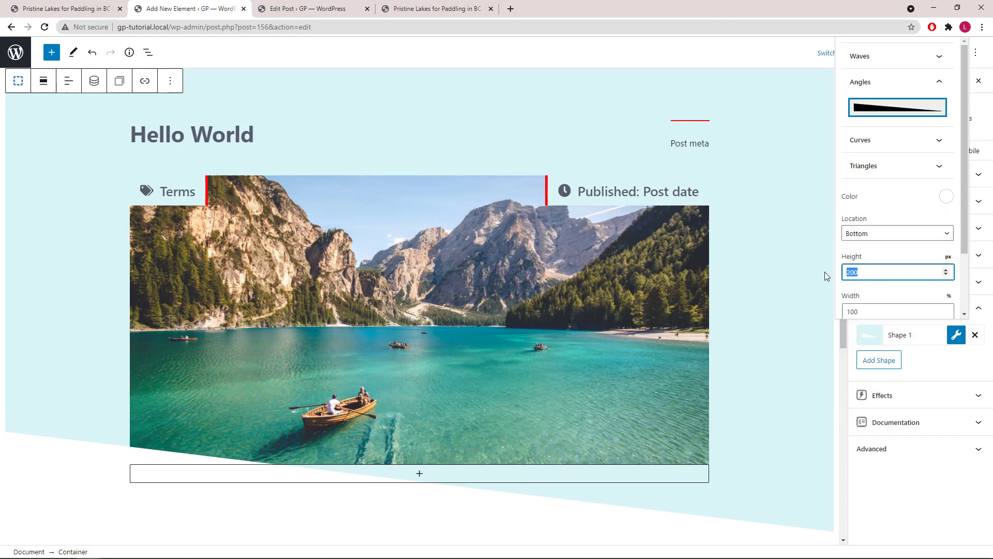
{"action": "type", "text": "60"}
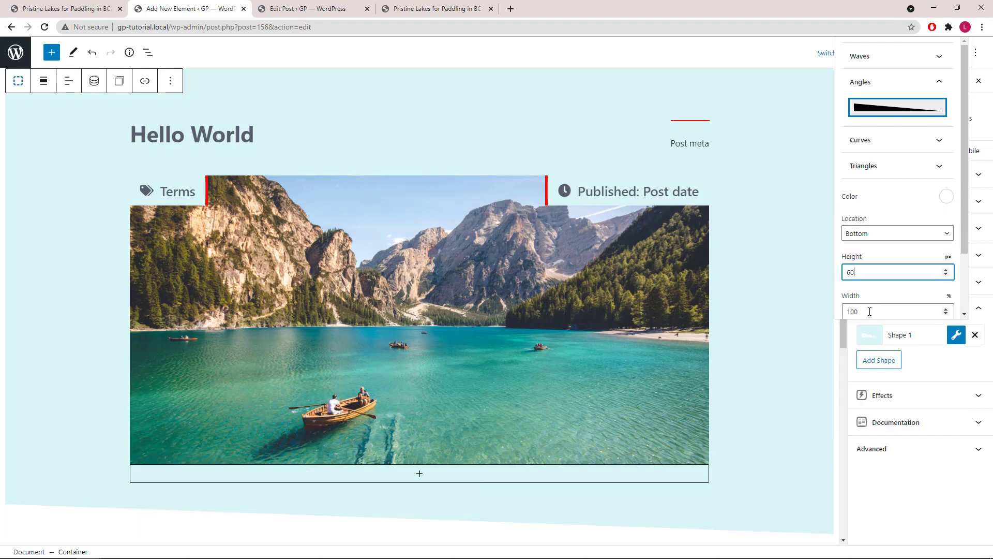
{"action": "type", "text": "0"}
{"action": "left_click_drag", "start_coordinate": [869, 311], "coordinate": [835, 311]}
{"action": "type", "text": "2"}
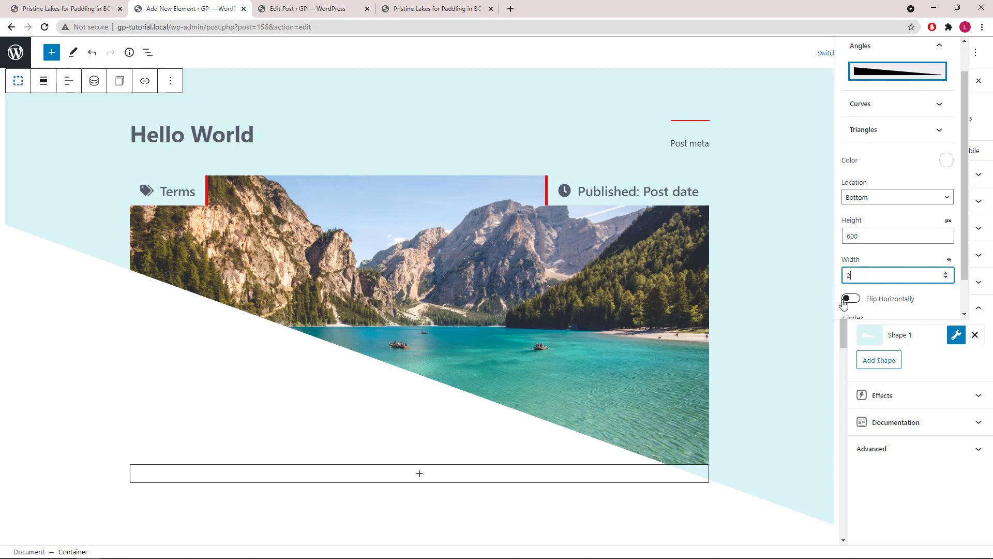
{"action": "type", "text": "50"}
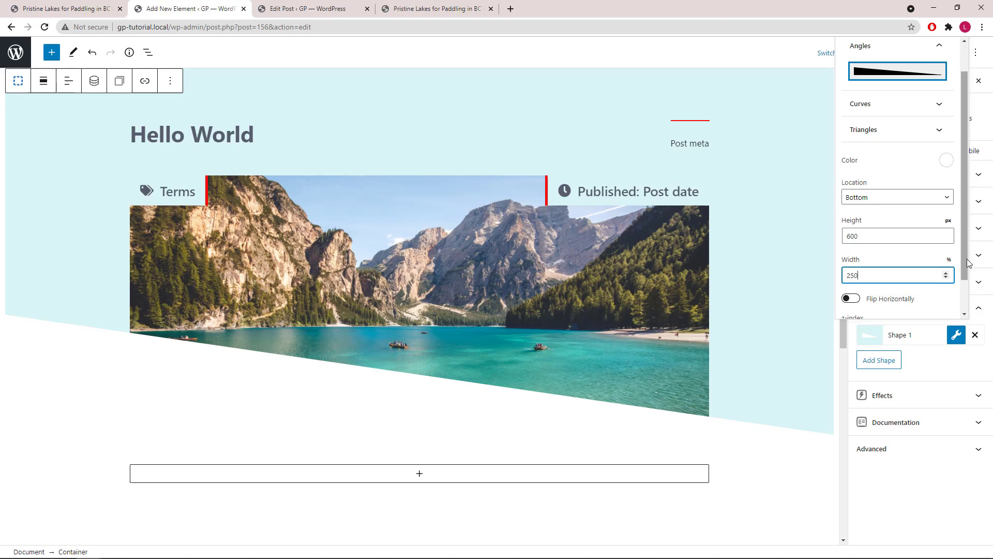
{"action": "left_click_drag", "start_coordinate": [969, 263], "coordinate": [958, 206]}
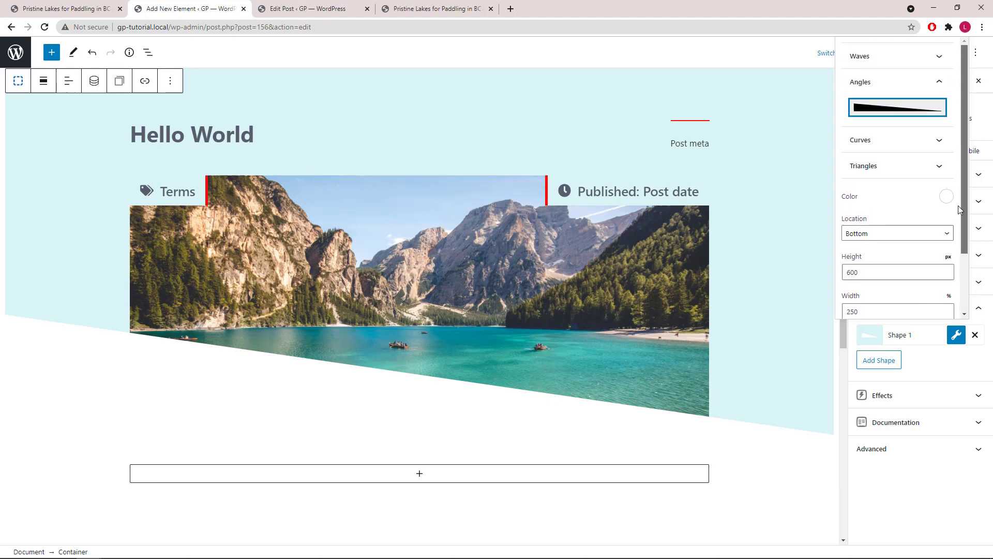
{"action": "left_click", "coordinate": [939, 85]}
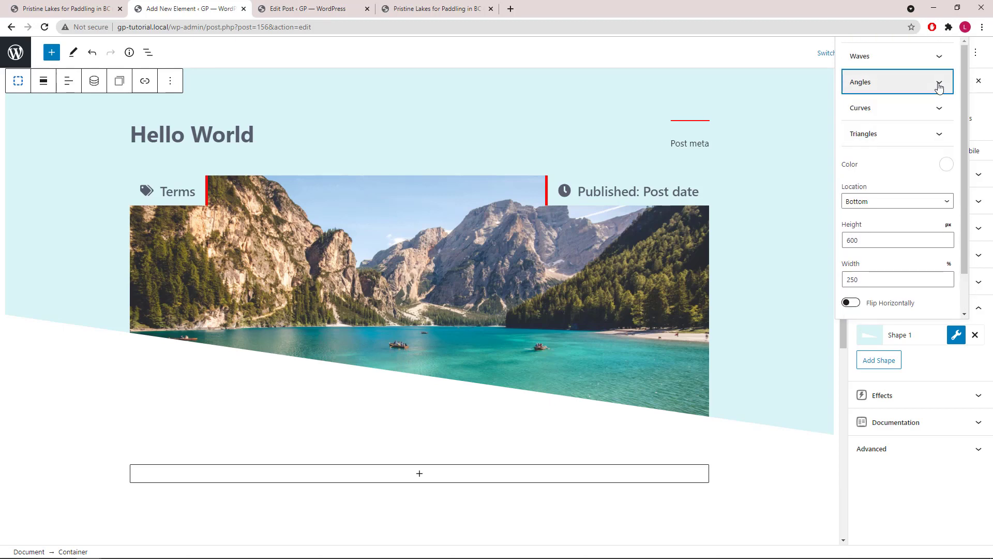
{"action": "left_click", "coordinate": [955, 335]}
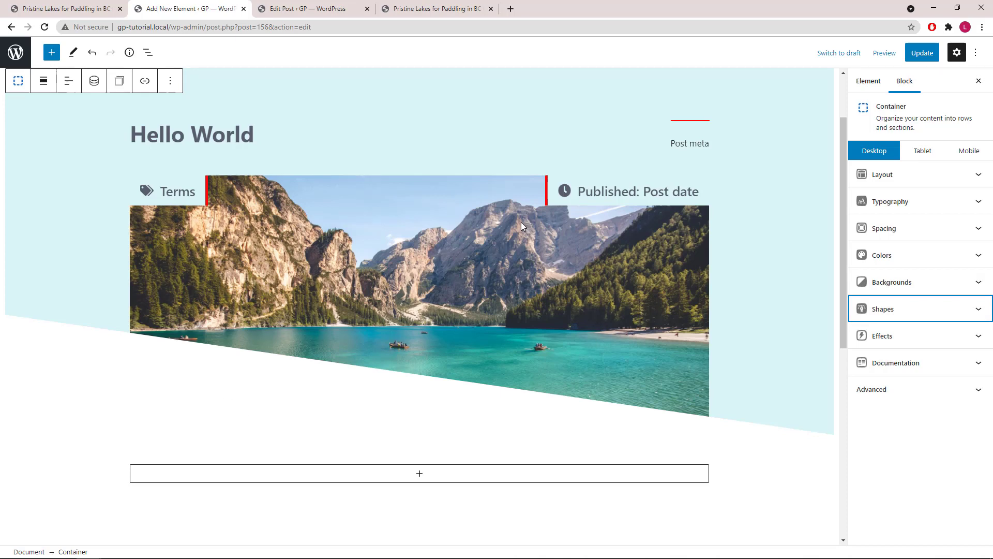
Step: Give the lake-photo image container an outer z-index of 2 so it sits above the angled shape
{"action": "left_click", "coordinate": [147, 52]}
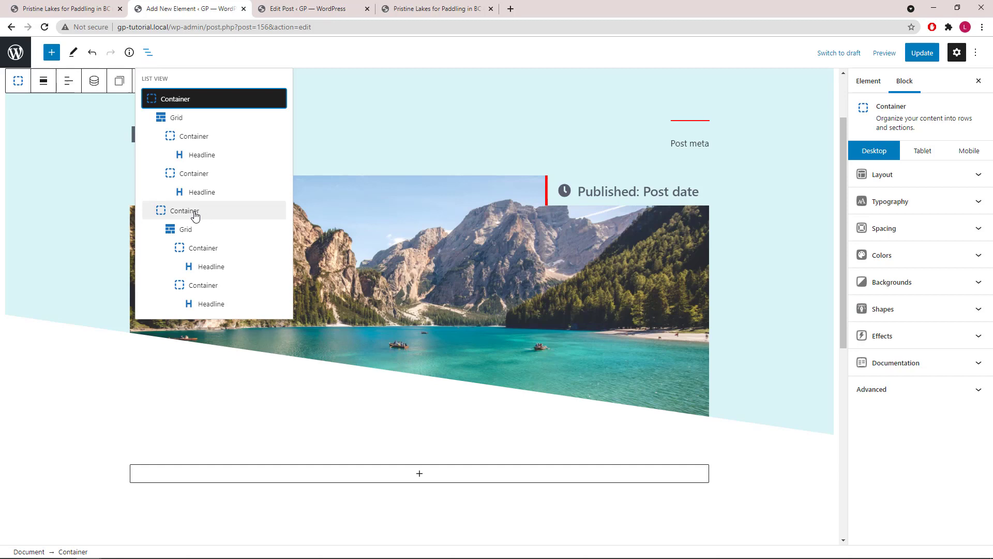
{"action": "left_click", "coordinate": [195, 213]}
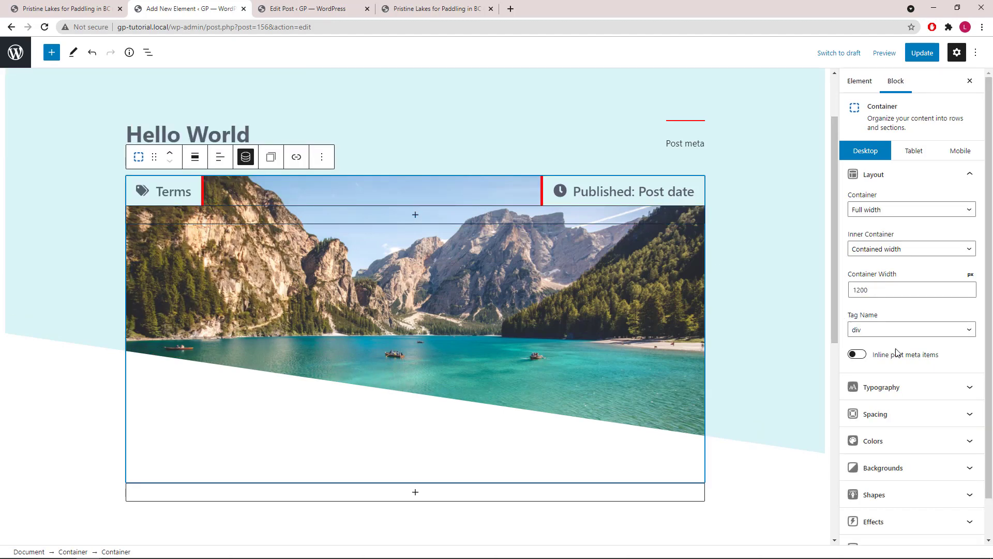
{"action": "left_click", "coordinate": [970, 417]}
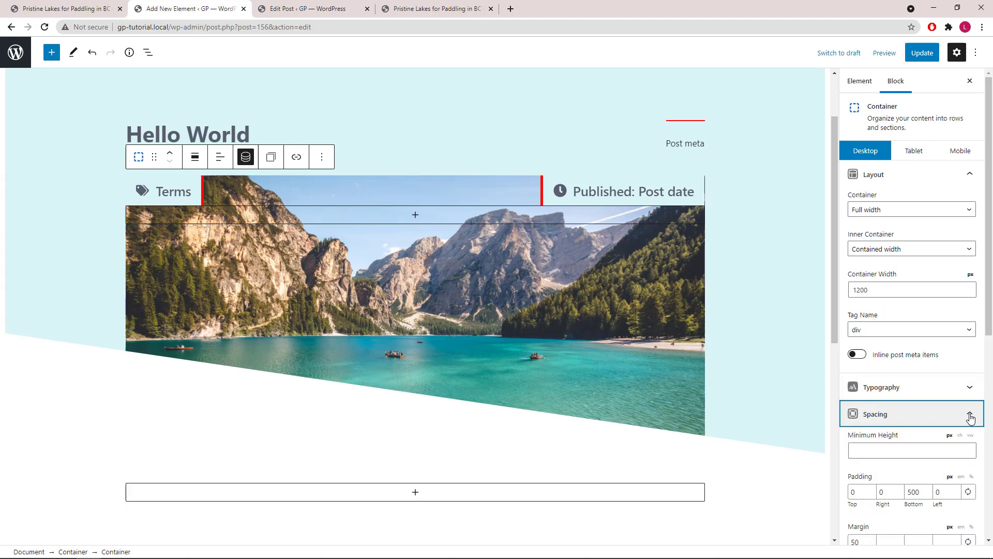
{"action": "left_click", "coordinate": [884, 480]}
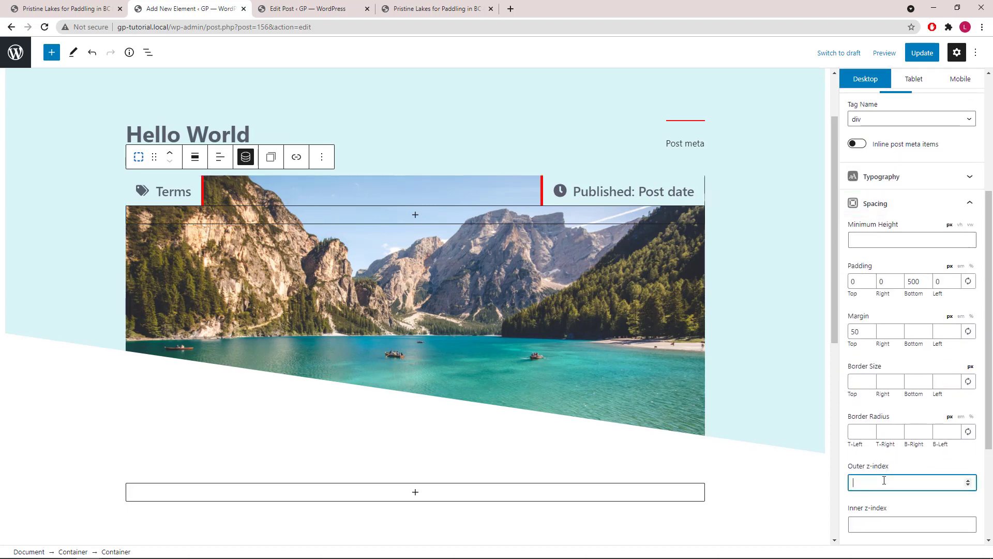
{"action": "type", "text": "2"}
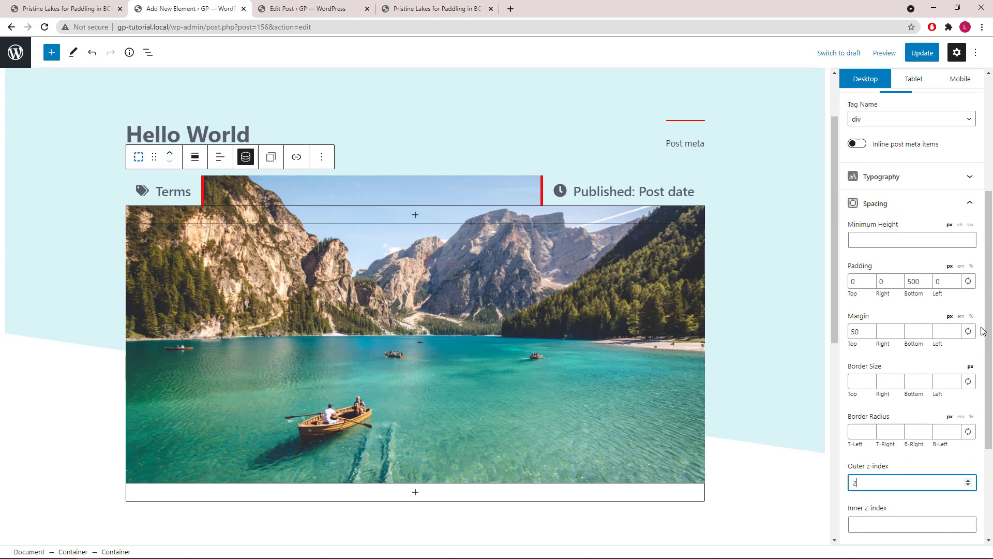
{"action": "left_click_drag", "start_coordinate": [989, 323], "coordinate": [990, 209]}
{"action": "left_click", "coordinate": [970, 175]}
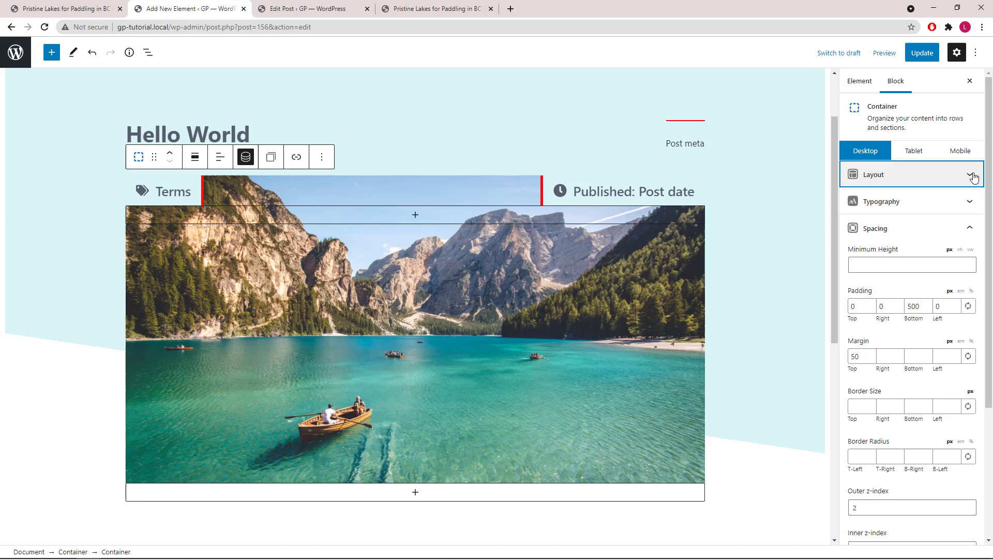
{"action": "left_click", "coordinate": [969, 228]}
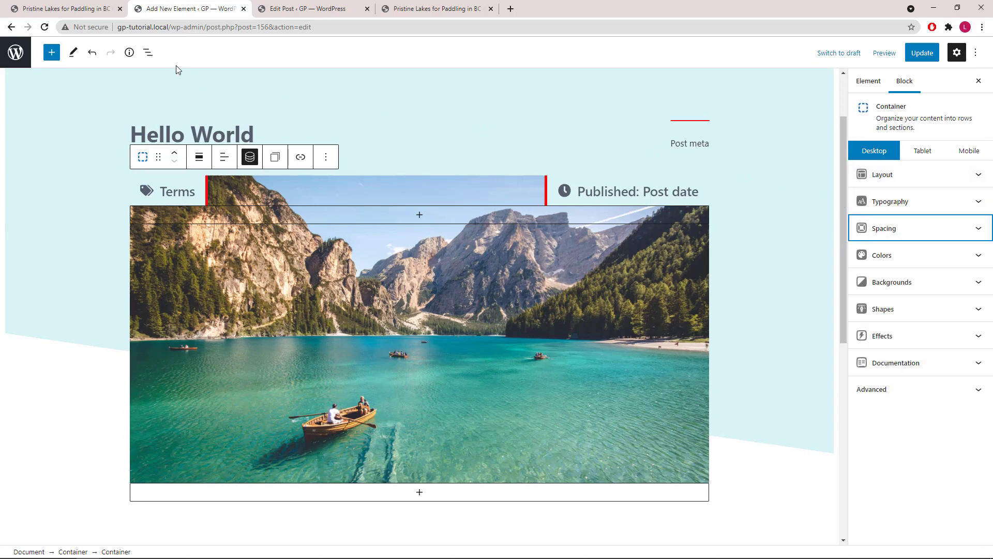
Step: Set the title column container's right padding to 200
{"action": "left_click", "coordinate": [148, 54]}
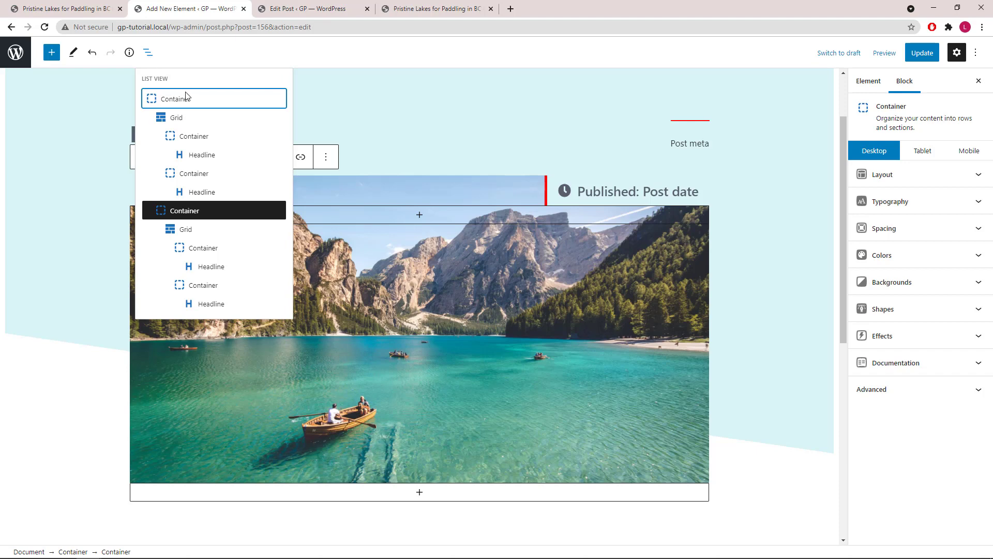
{"action": "left_click", "coordinate": [202, 137]}
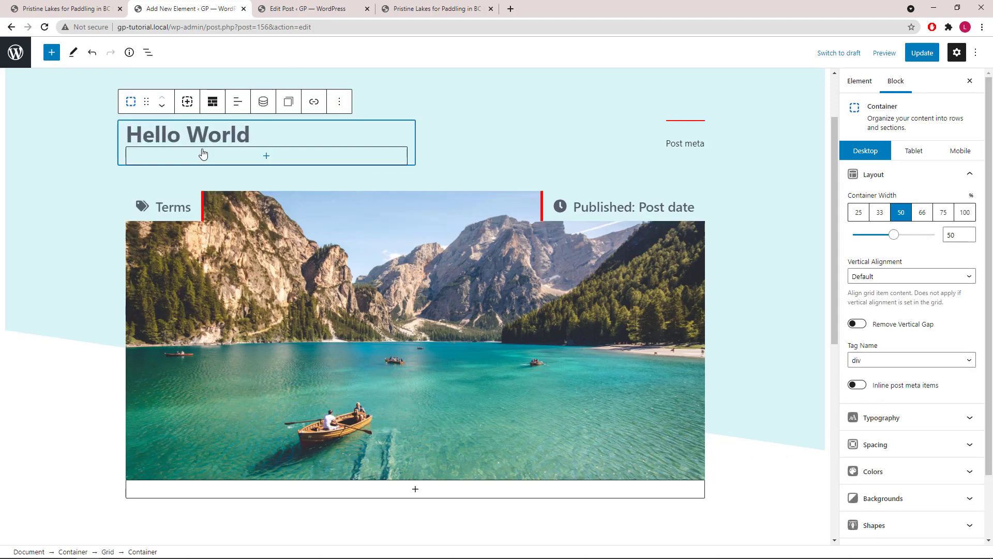
{"action": "left_click", "coordinate": [964, 176]}
{"action": "left_click", "coordinate": [959, 235]}
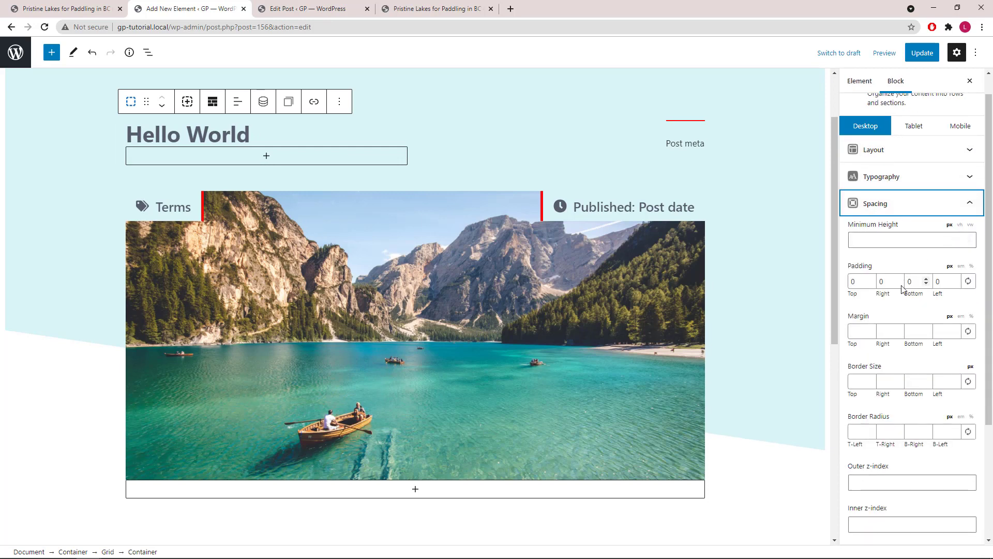
{"action": "left_click", "coordinate": [885, 284]}
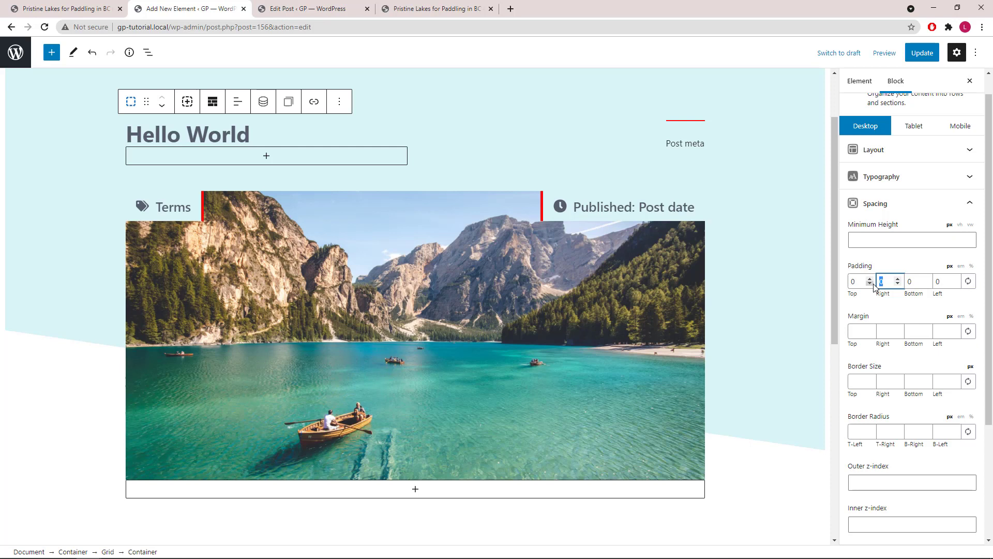
{"action": "type", "text": "200"}
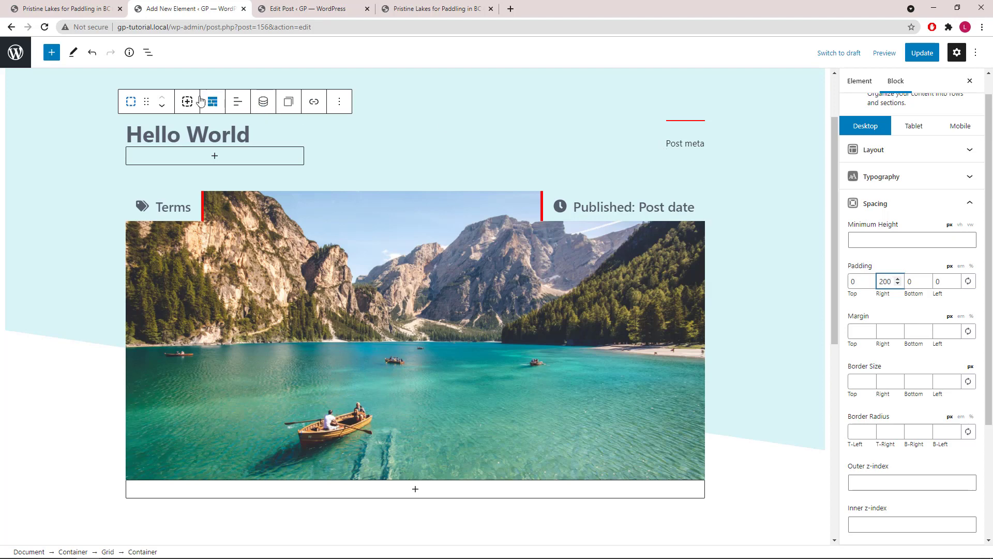
Step: Set the post meta column container's left padding to 40
{"action": "left_click", "coordinate": [148, 52]}
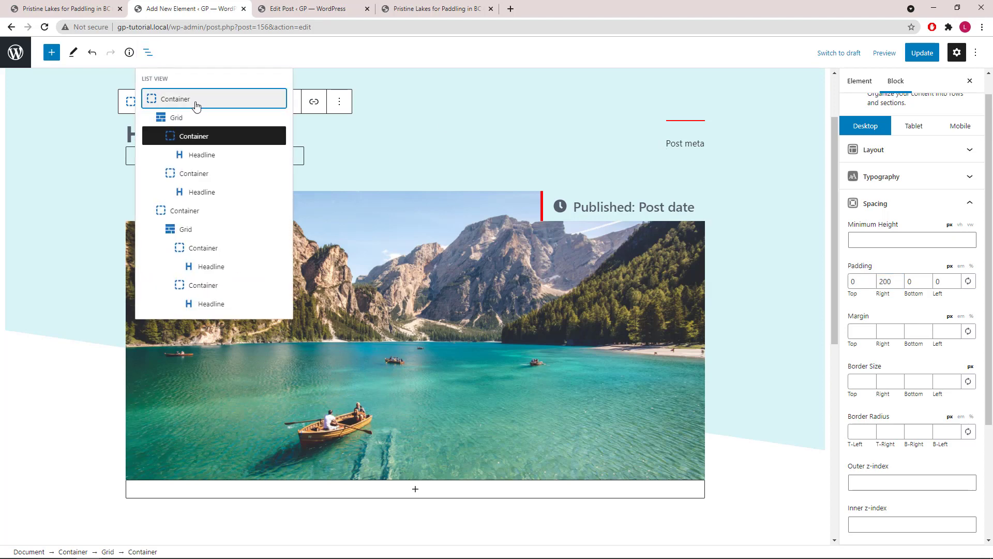
{"action": "left_click", "coordinate": [212, 177]}
{"action": "left_click", "coordinate": [964, 421]}
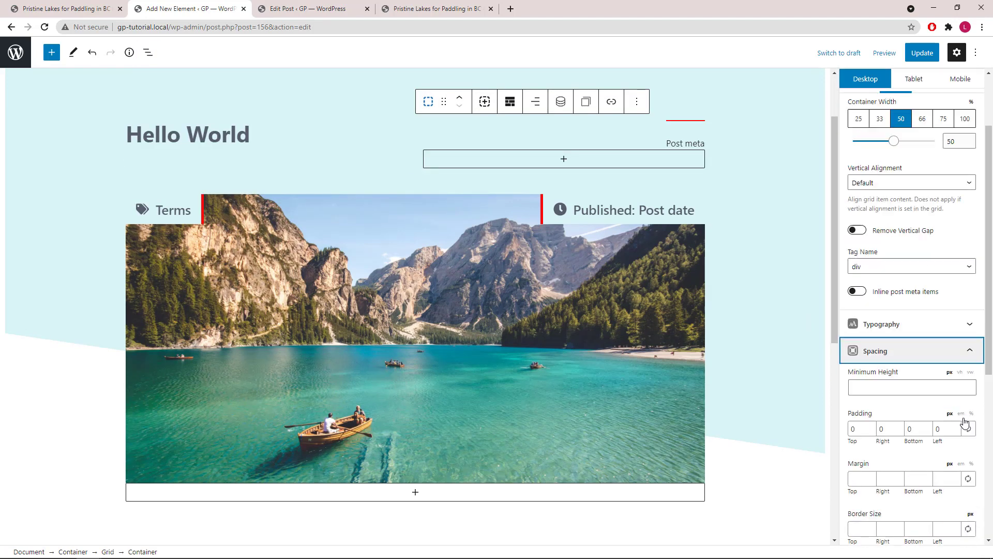
{"action": "scroll", "coordinate": [964, 421], "scroll_direction": "down", "scroll_amount": 3}
{"action": "double_click", "coordinate": [938, 281]}
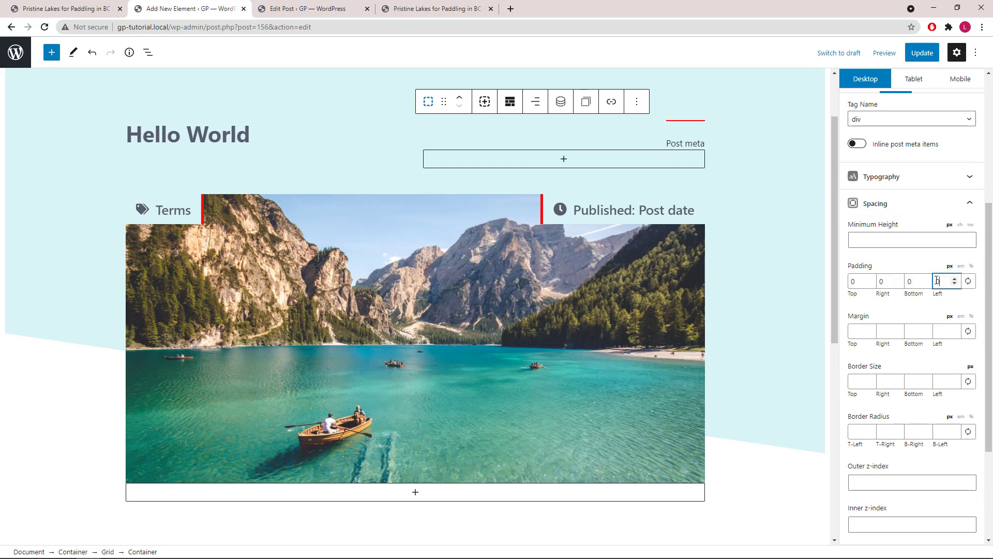
{"action": "type", "text": "40"}
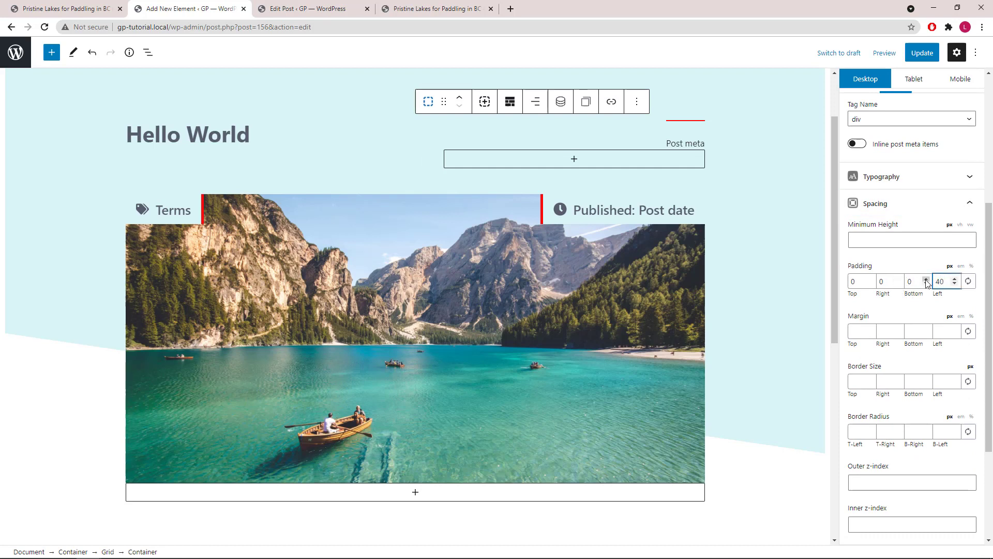
{"action": "left_click", "coordinate": [970, 209]}
{"action": "left_click", "coordinate": [970, 209]}
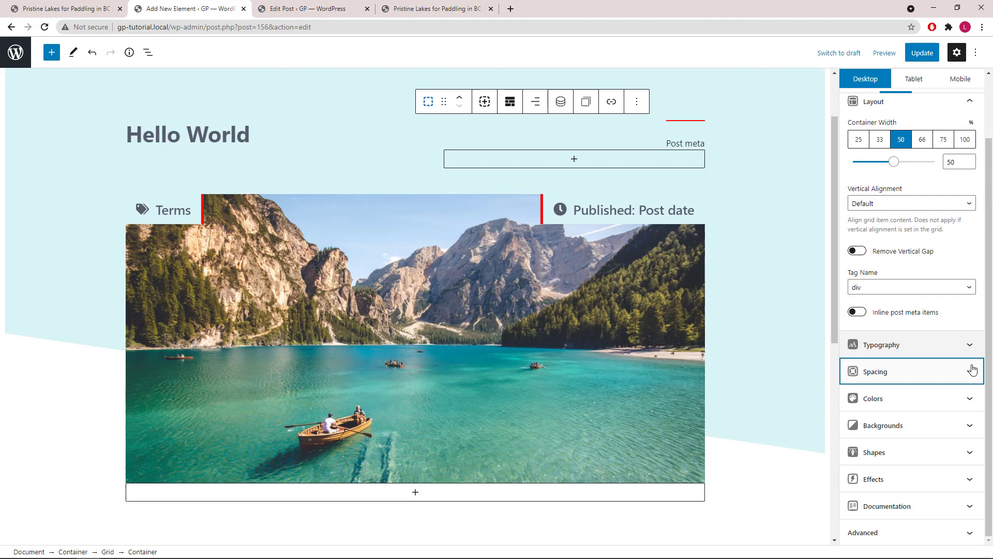
{"action": "left_click", "coordinate": [973, 111]}
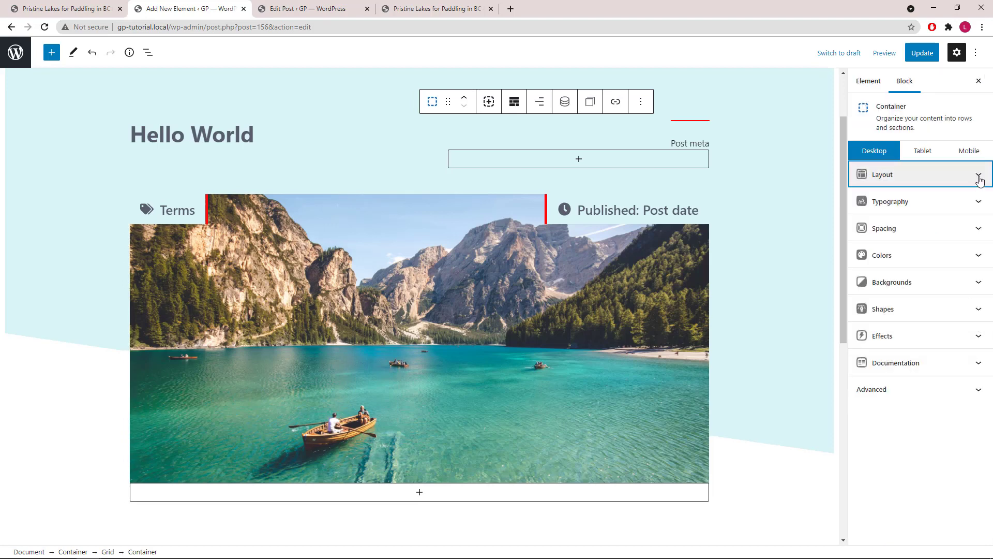
Step: Set the hero grid's vertical alignment to Center
{"action": "left_click", "coordinate": [108, 552]}
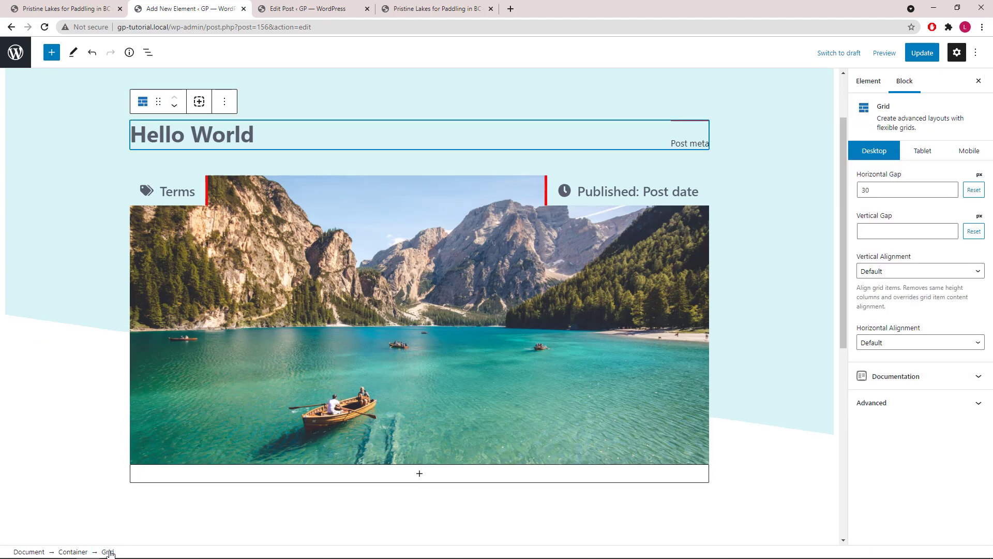
{"action": "left_click", "coordinate": [887, 272]}
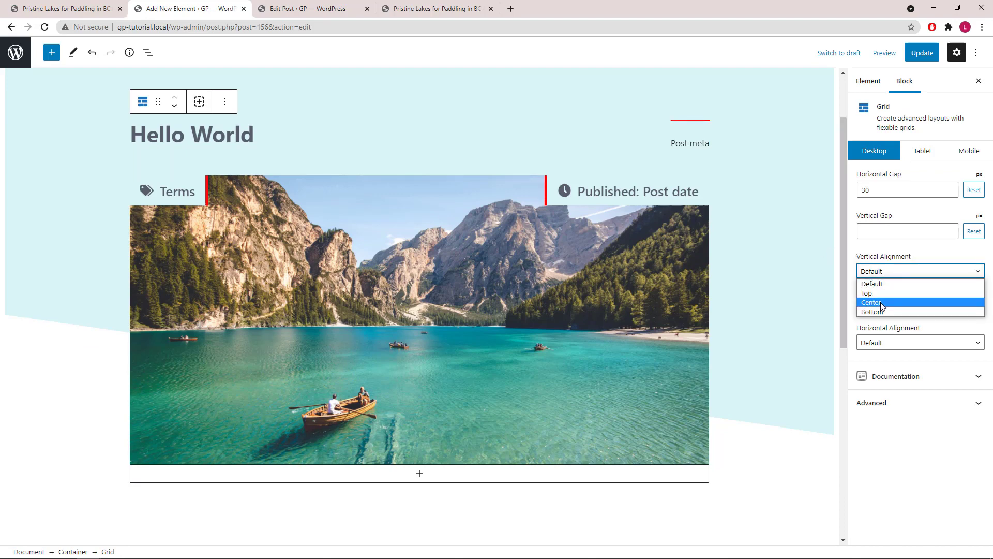
{"action": "left_click", "coordinate": [882, 302]}
{"action": "left_click_drag", "start_coordinate": [843, 270], "coordinate": [834, 451]}
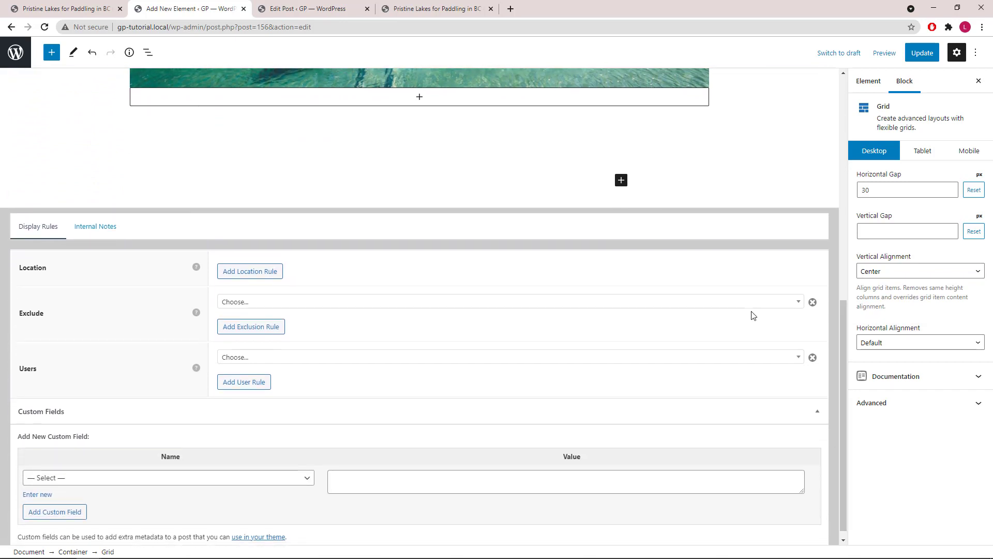
Step: Add a location rule showing the element on all Posts, then update the element
{"action": "left_click", "coordinate": [267, 277]}
{"action": "left_click", "coordinate": [273, 267]}
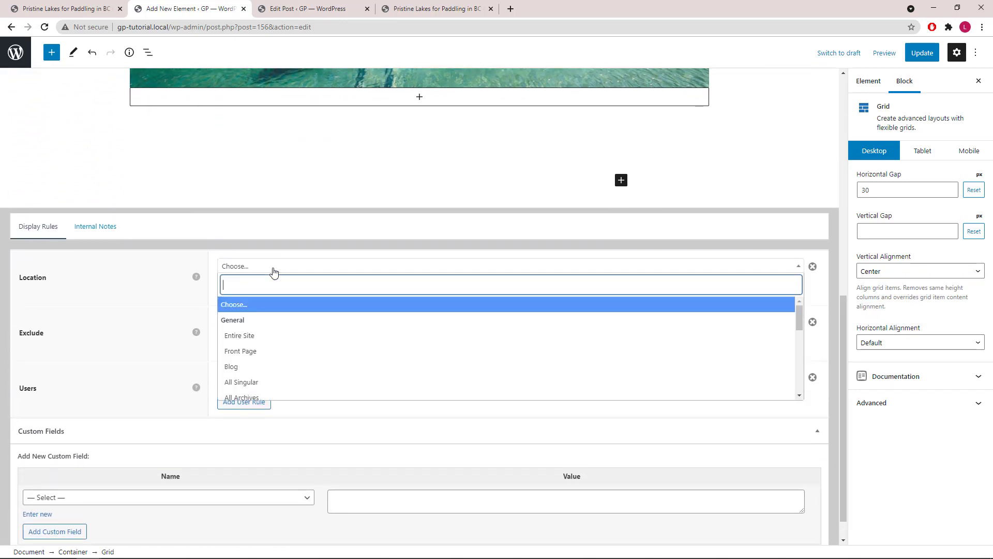
{"action": "type", "text": "post"}
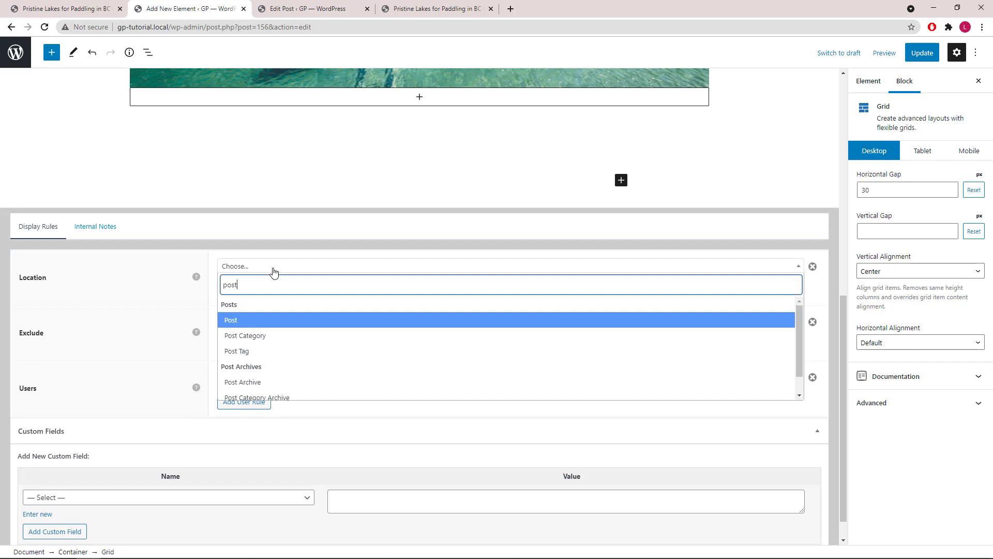
{"action": "left_click", "coordinate": [291, 324]}
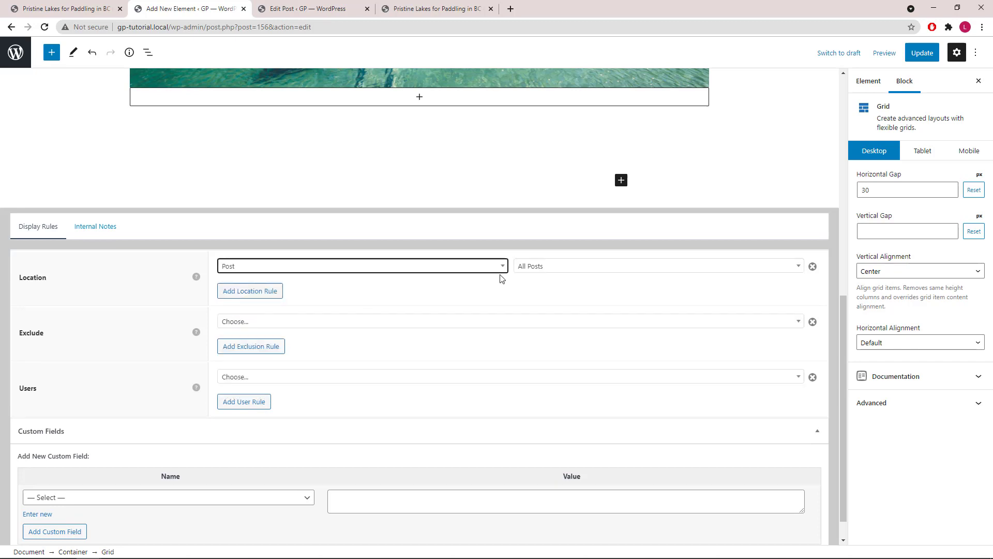
{"action": "left_click", "coordinate": [918, 59]}
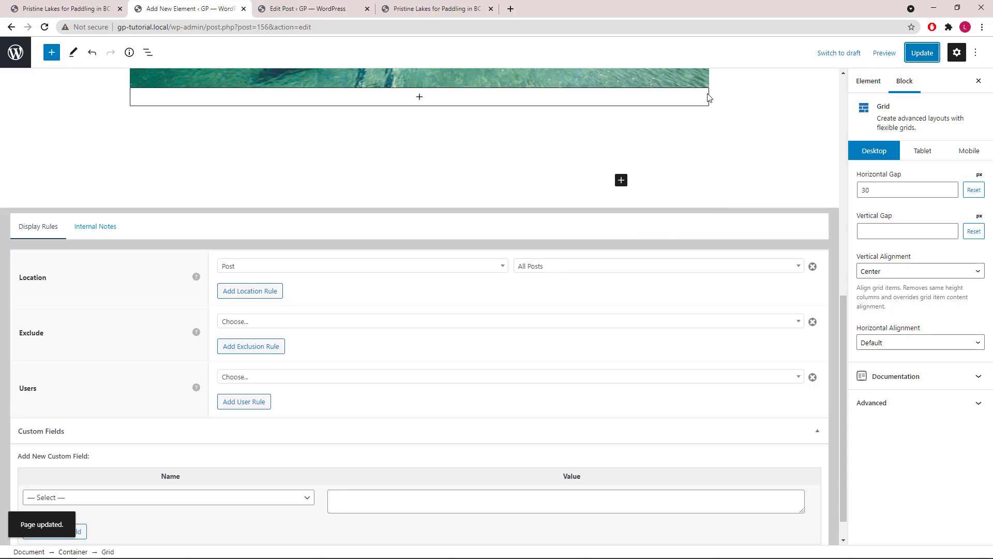
Step: Reload the Pristine Lakes for Paddling in BC Canada post to view its new hero header
{"action": "left_click", "coordinate": [432, 10]}
{"action": "right_click", "coordinate": [144, 149]}
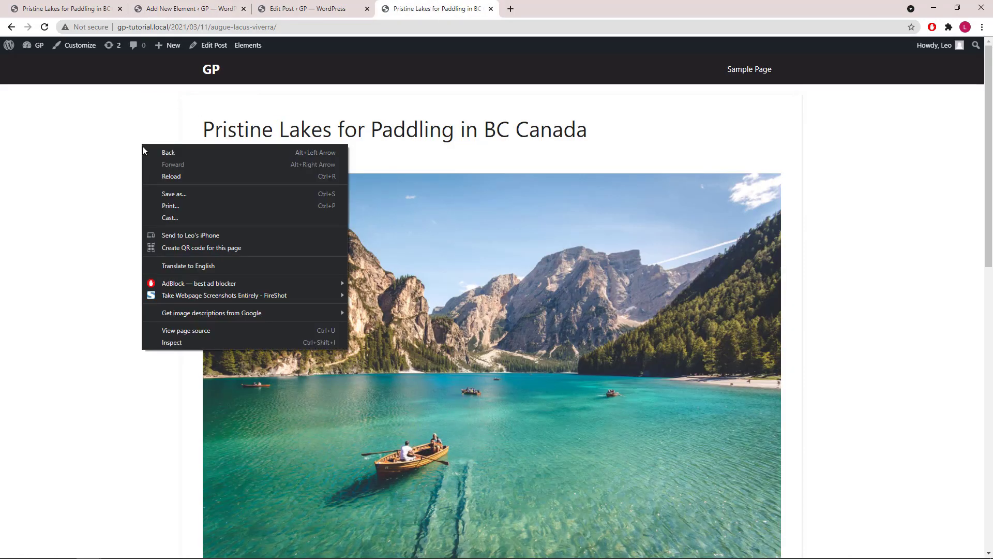
{"action": "left_click", "coordinate": [164, 178]}
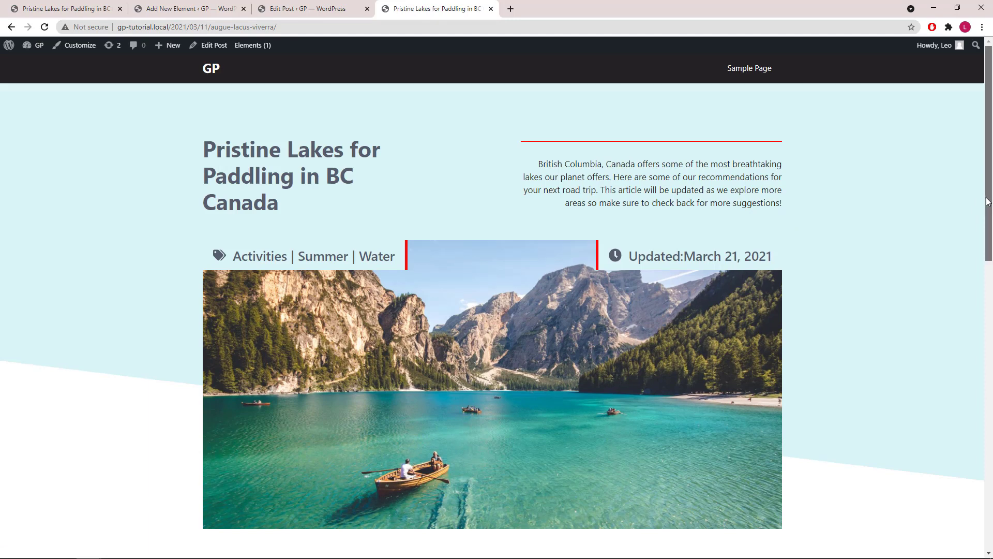
{"action": "left_click_drag", "start_coordinate": [986, 201], "coordinate": [987, 205]}
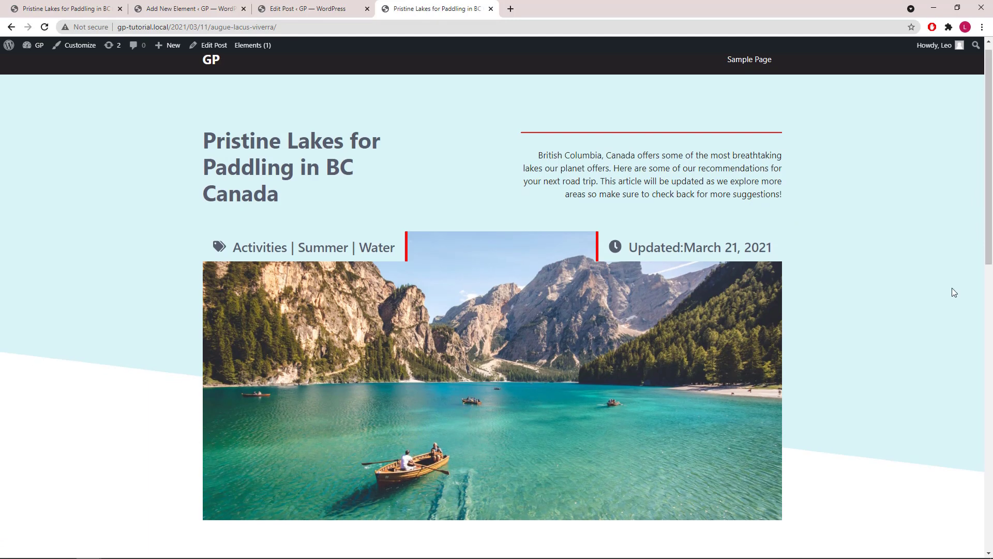